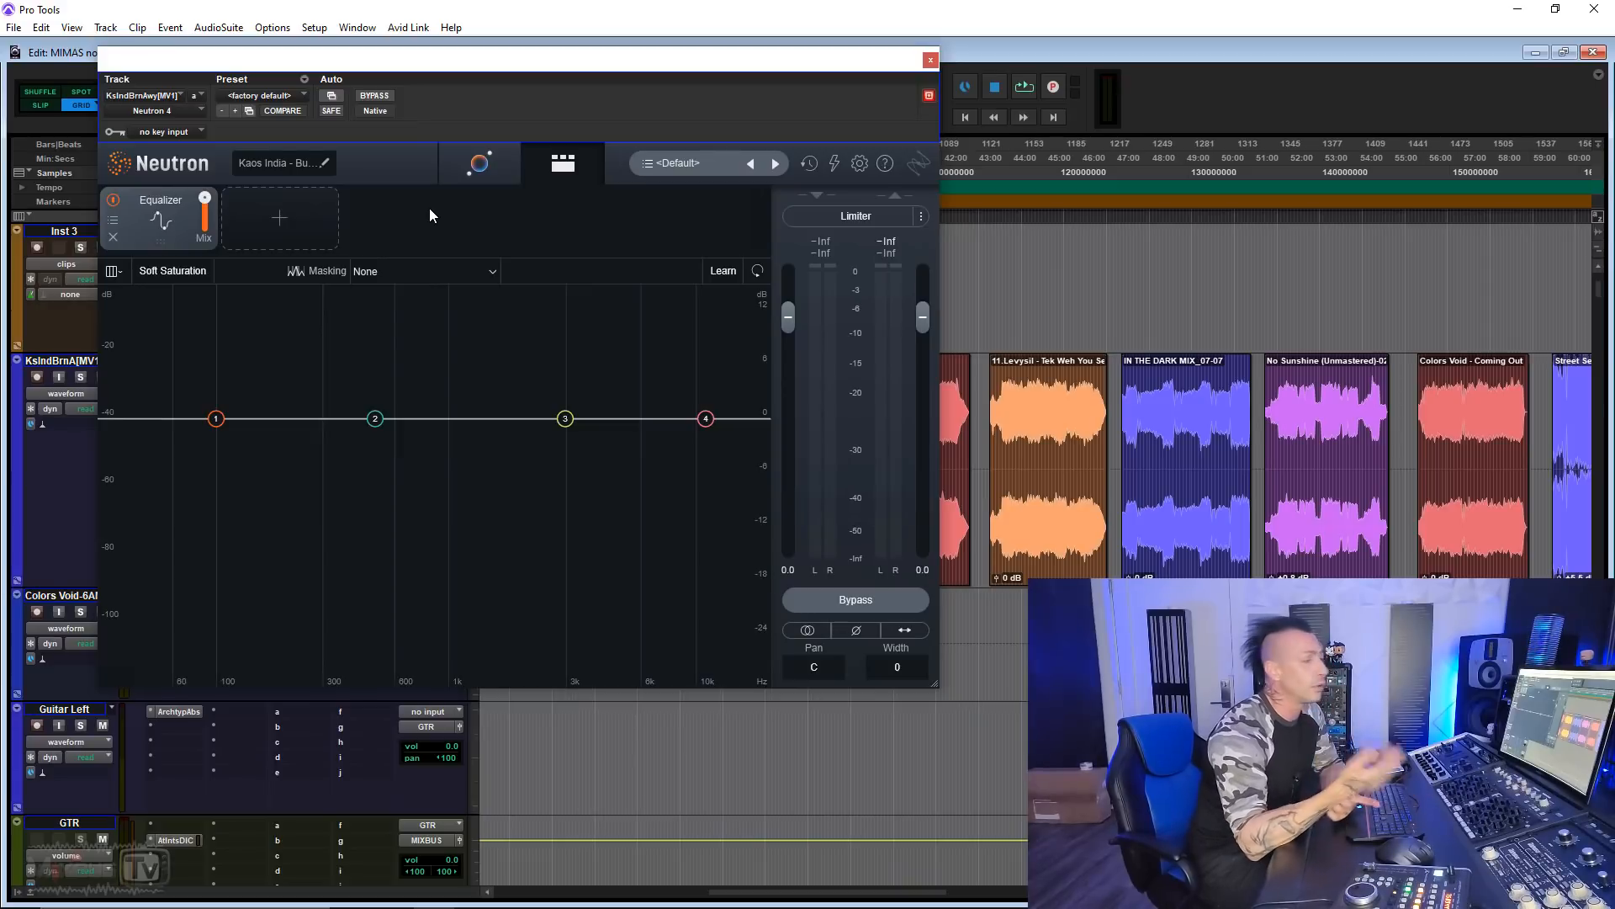
# Add a Compressor 1 module after the Equalizer, try its Modern and Vintage modes, and leave it on Vintage.
pyautogui.click(229, 195)
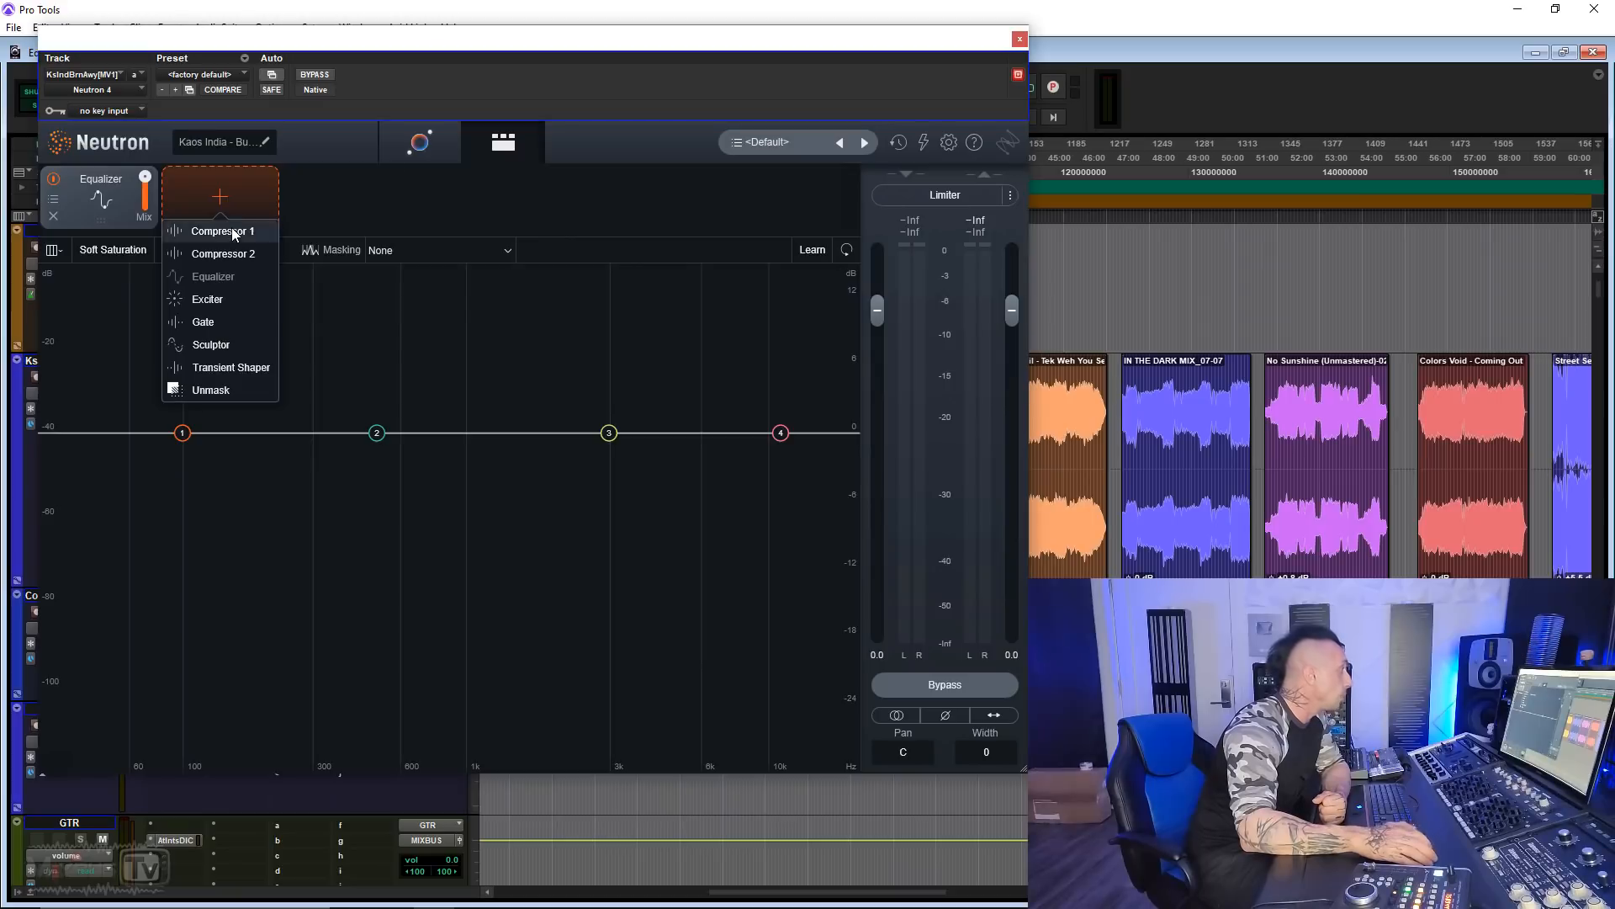
pyautogui.click(223, 231)
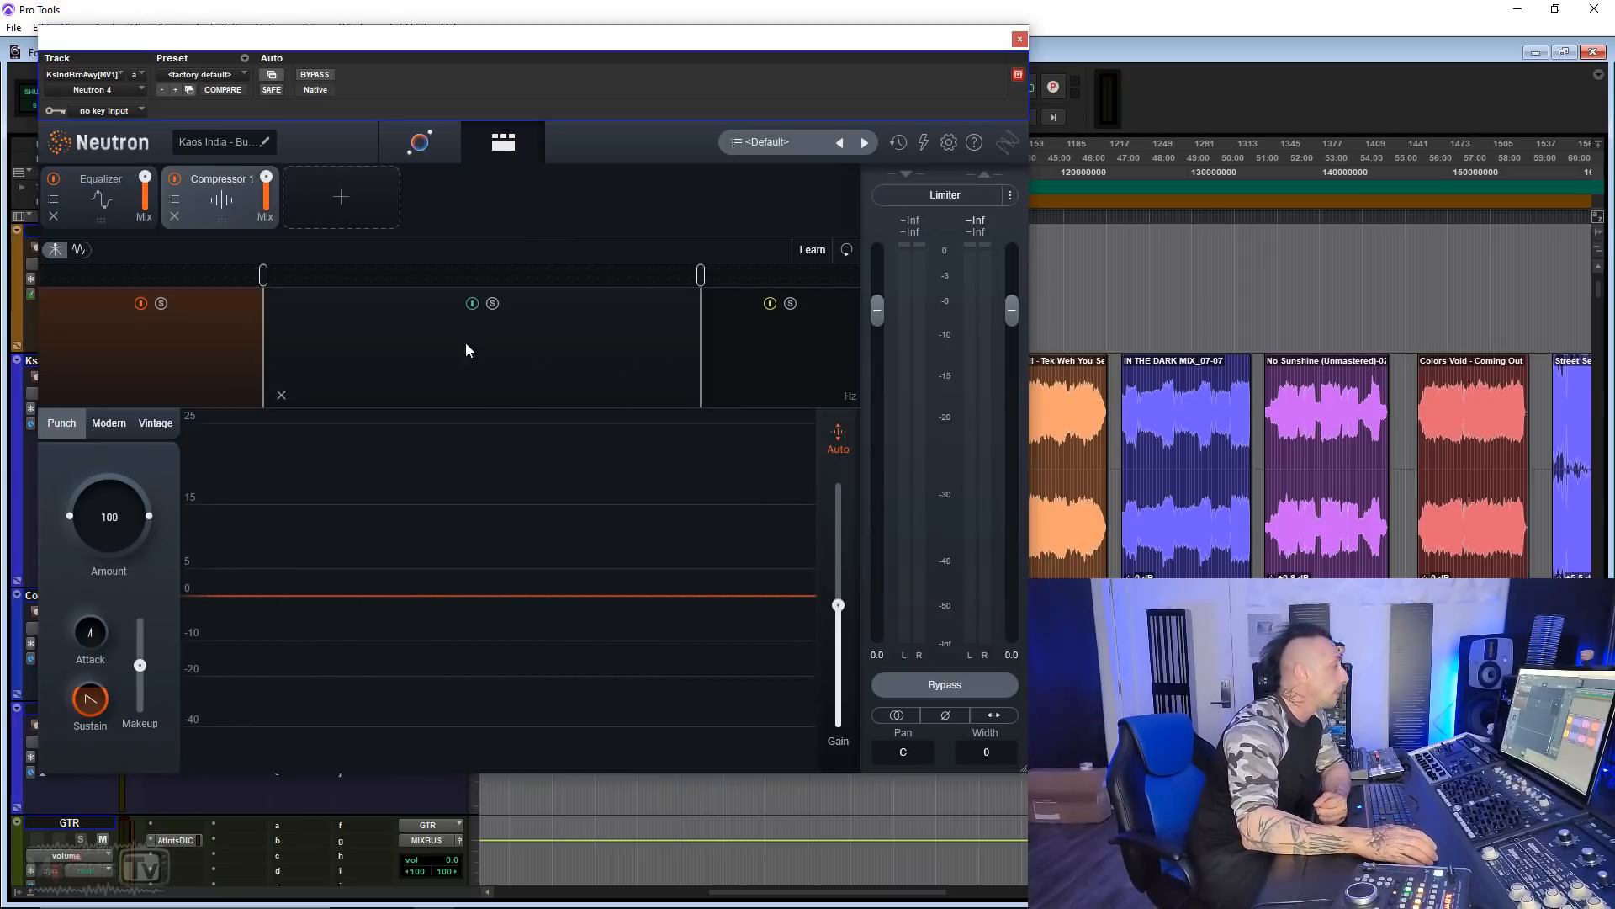
pyautogui.click(114, 423)
pyautogui.click(166, 423)
pyautogui.click(111, 423)
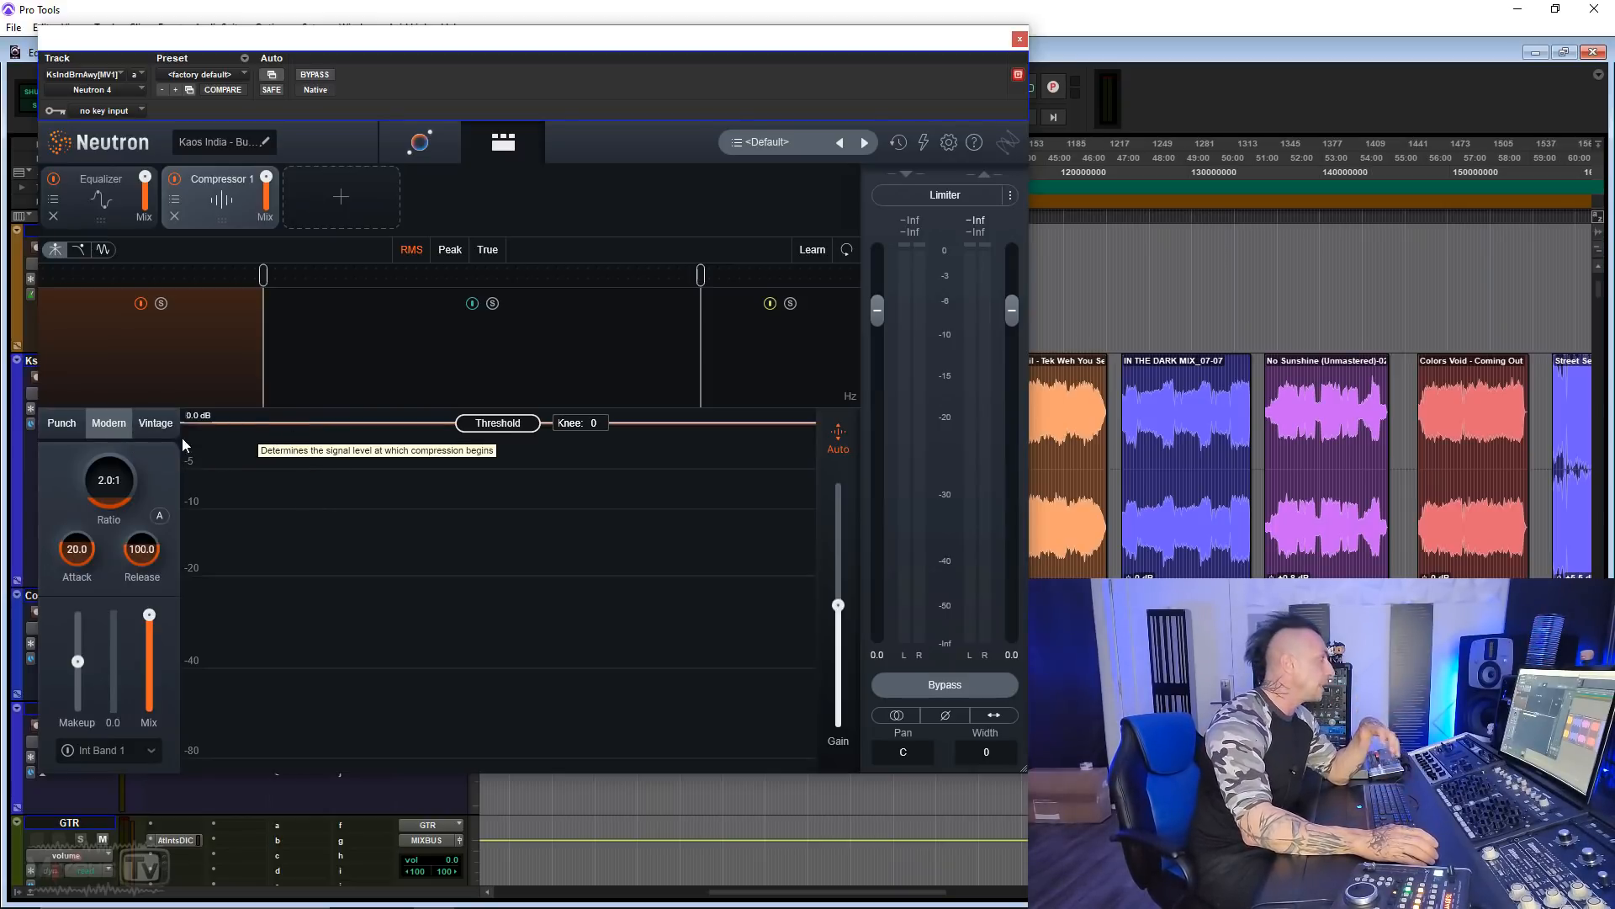
pyautogui.click(162, 424)
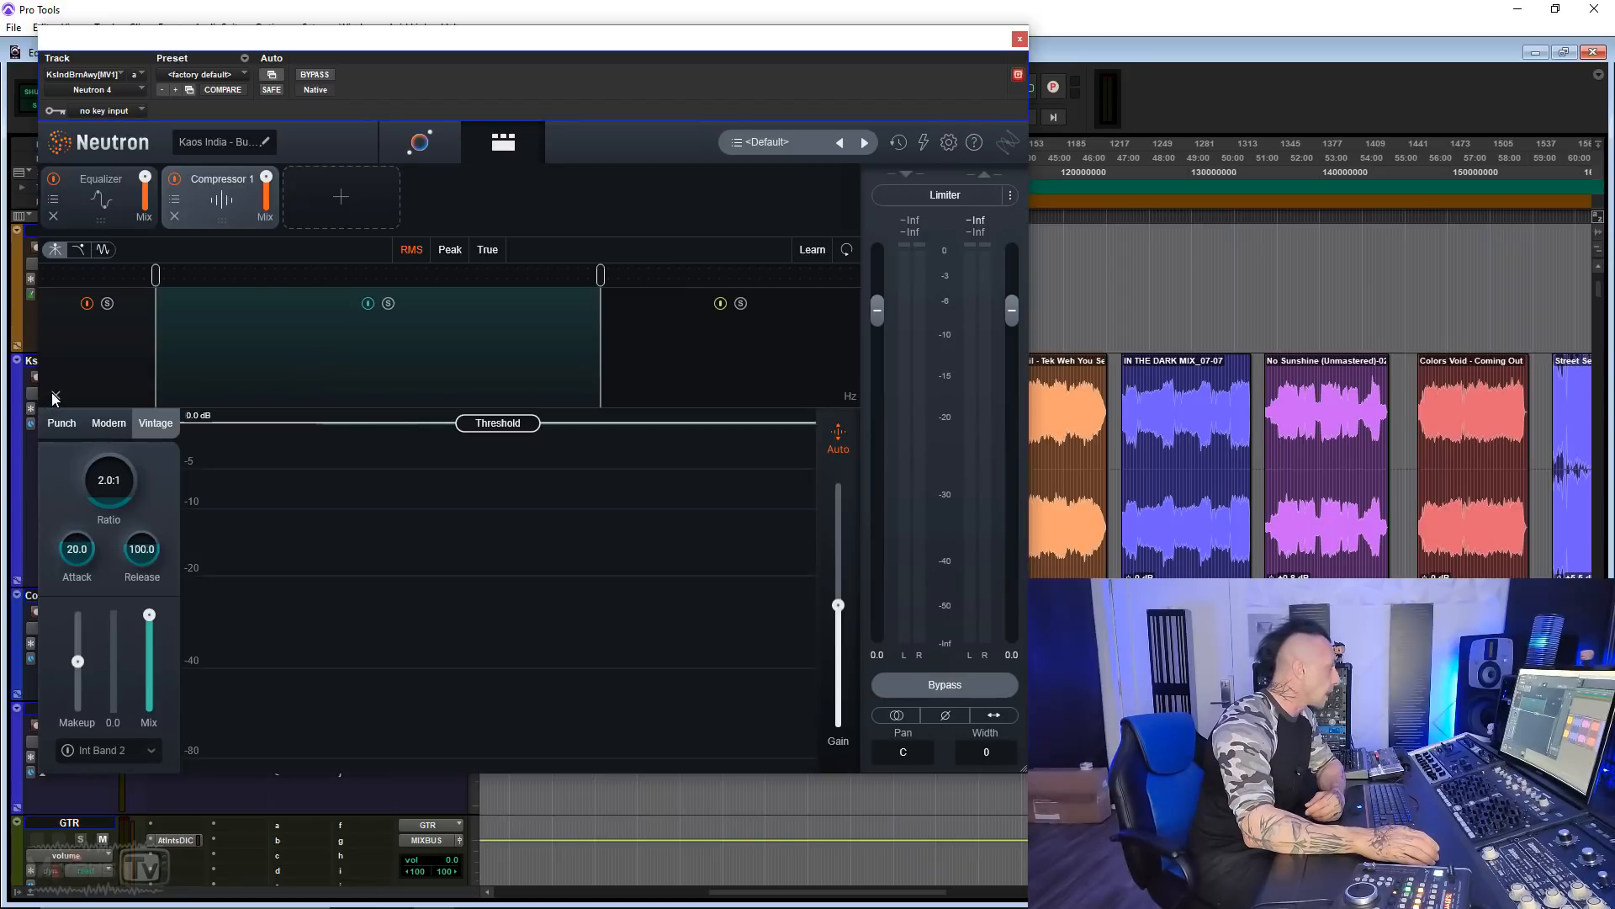
# Reduce Compressor 1 to a single band and lower its threshold to about -20.4 dB during playback.
pyautogui.click(57, 396)
pyautogui.click(58, 397)
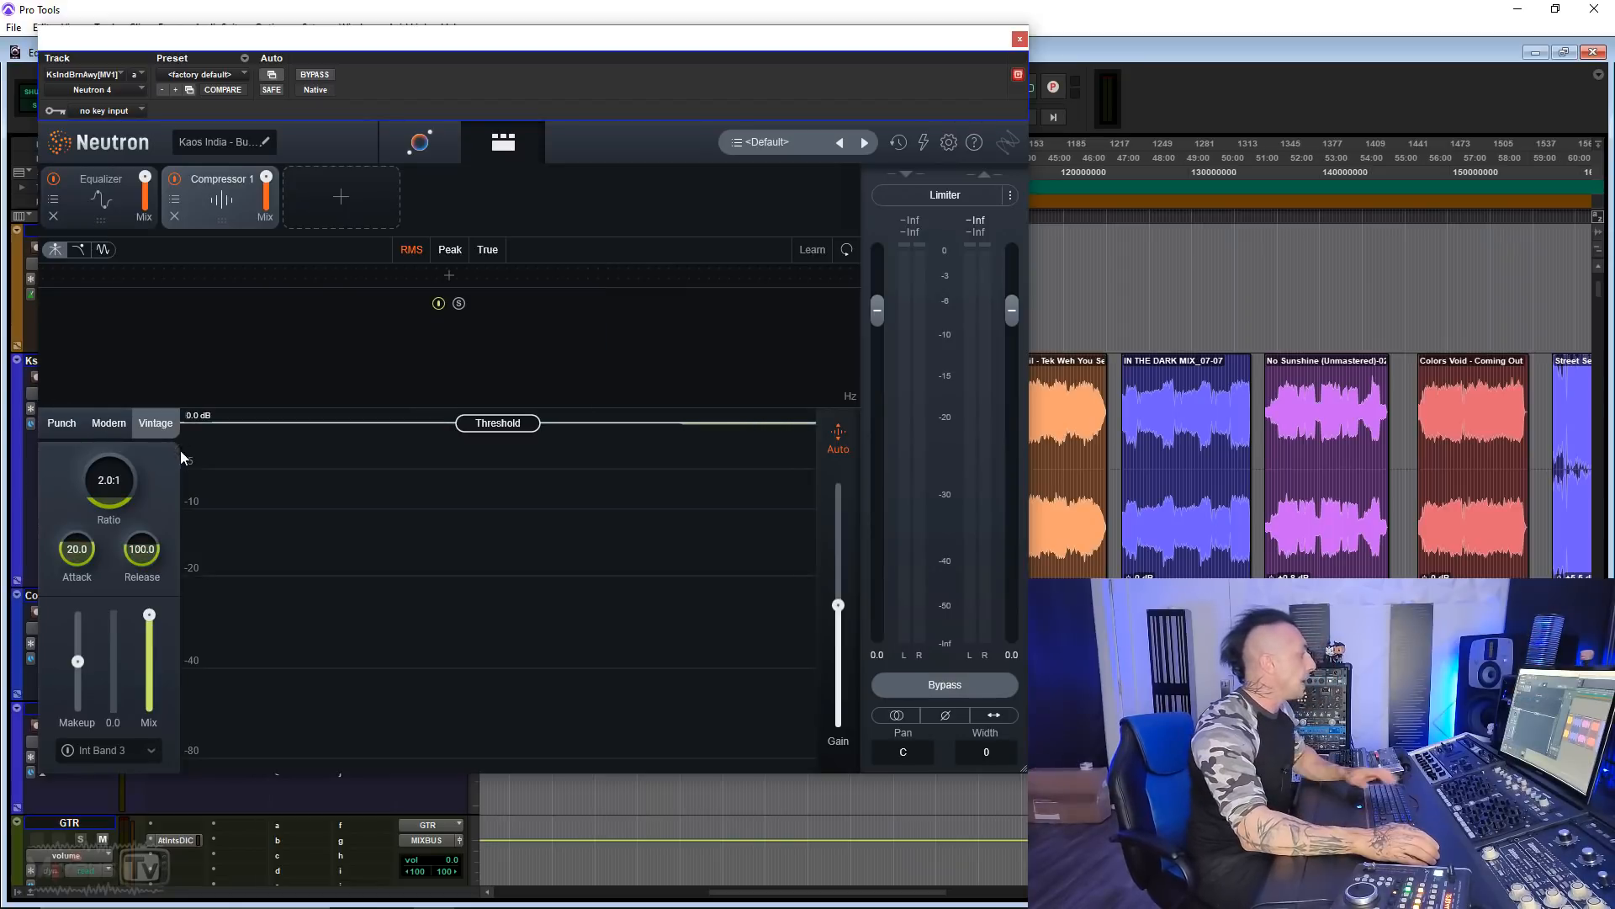
pyautogui.press('space')
pyautogui.moveTo(483, 424); pyautogui.dragTo(473, 563)
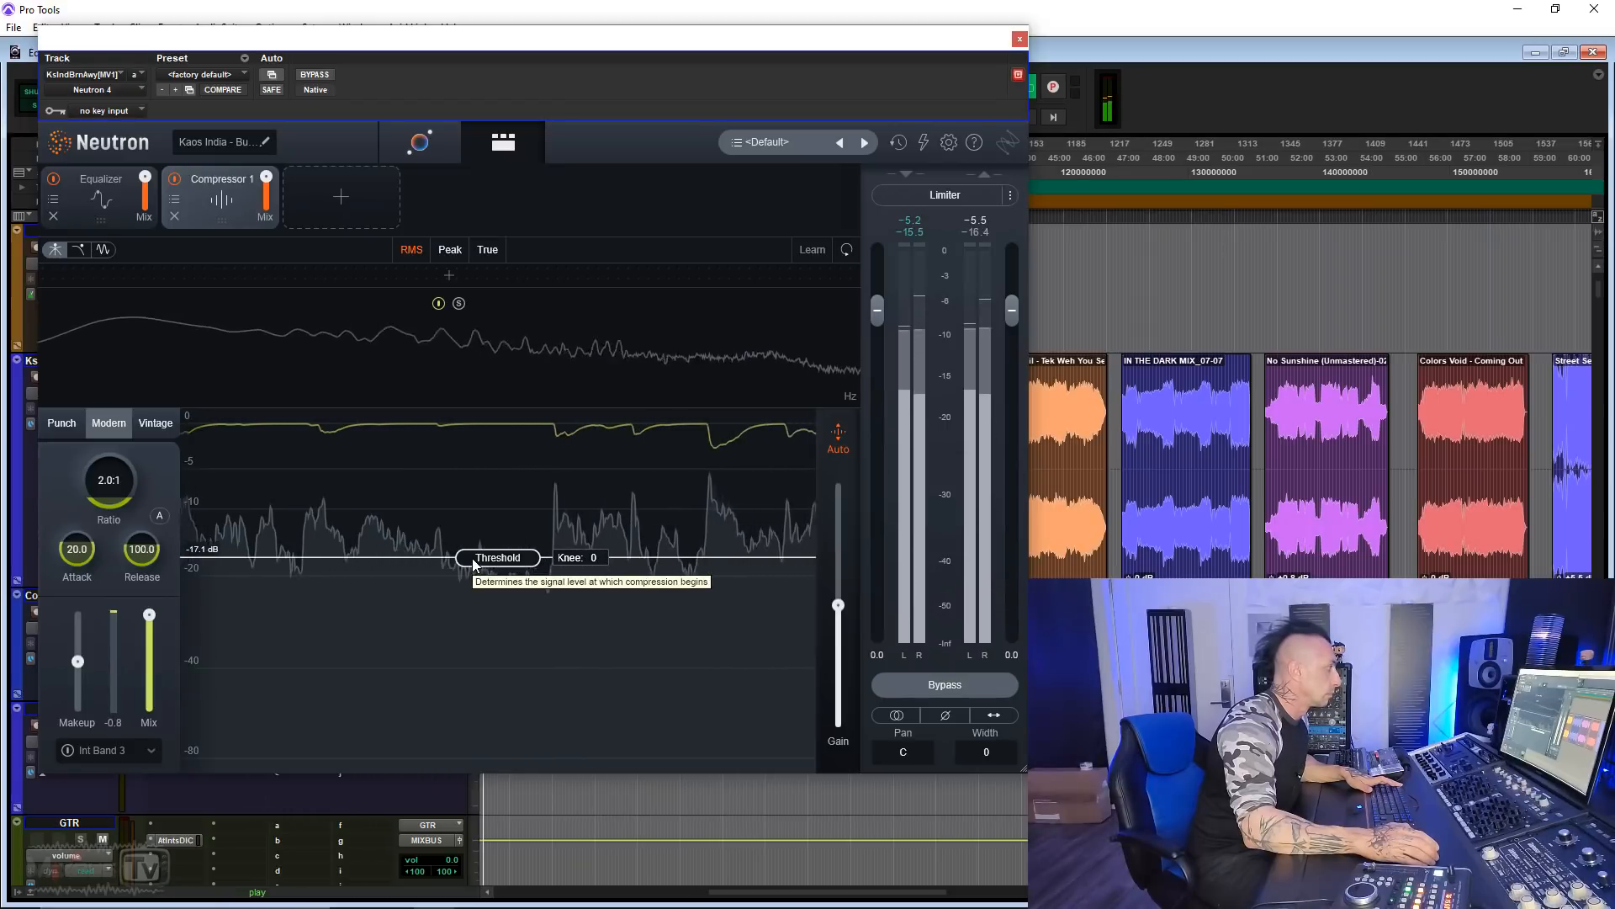
pyautogui.moveTo(497, 557)
pyautogui.mouseDown()
pyautogui.moveTo(500, 598)
pyautogui.moveTo(499, 581)
pyautogui.mouseUp()
# Compare the Vintage and Modern modes during playback, shorten the release to 11.9, and leave the compressor on Vintage.
pyautogui.click(148, 427)
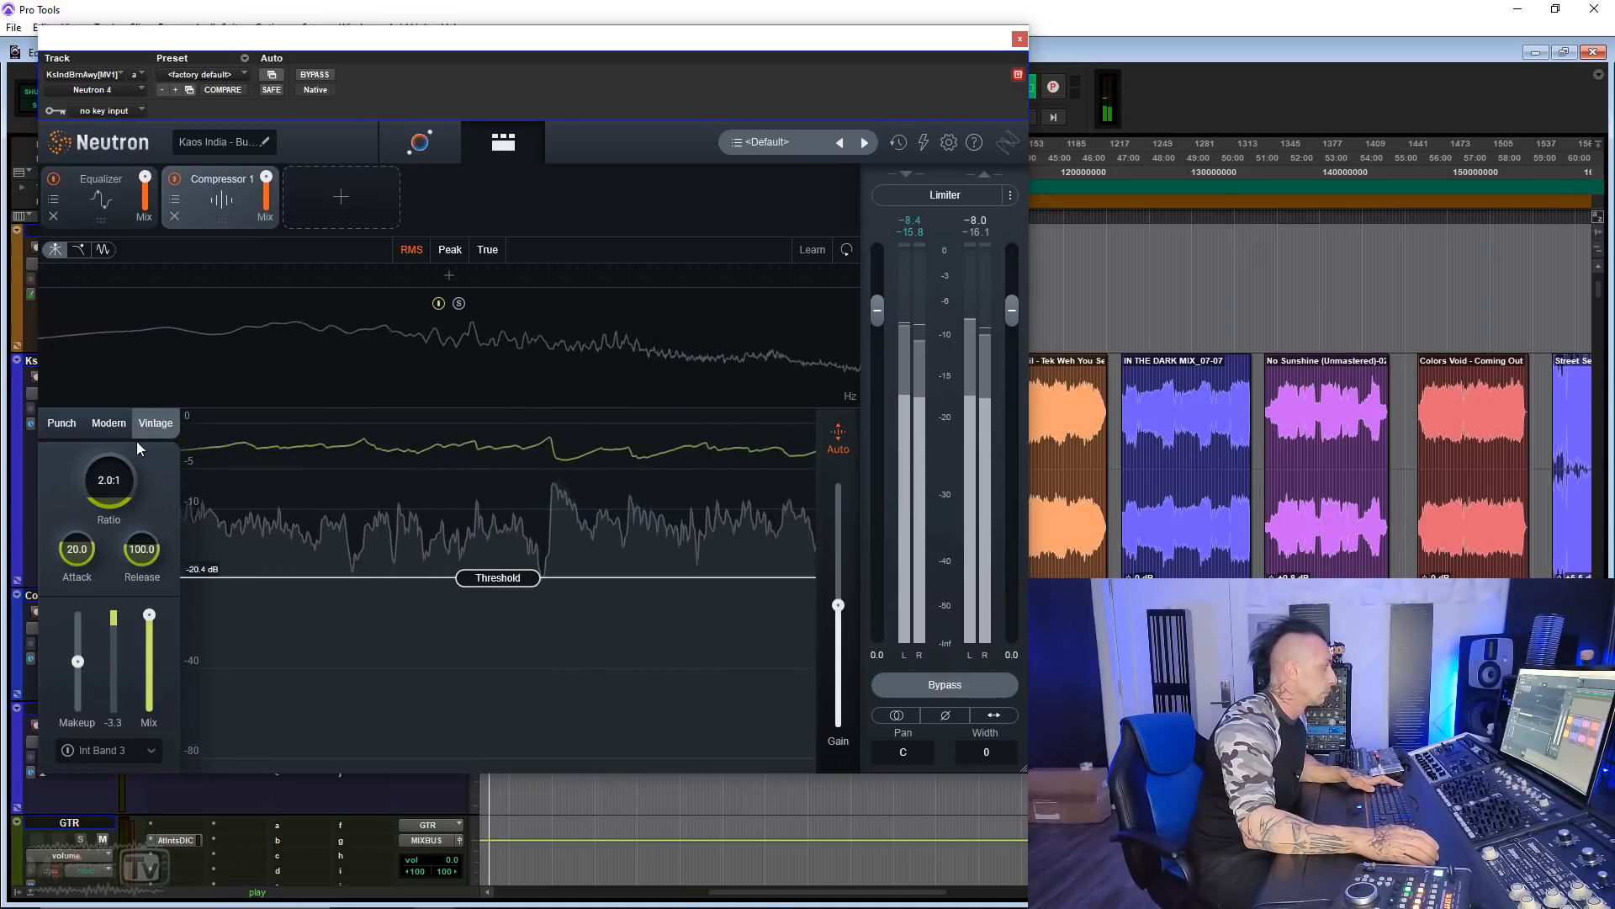
pyautogui.click(109, 426)
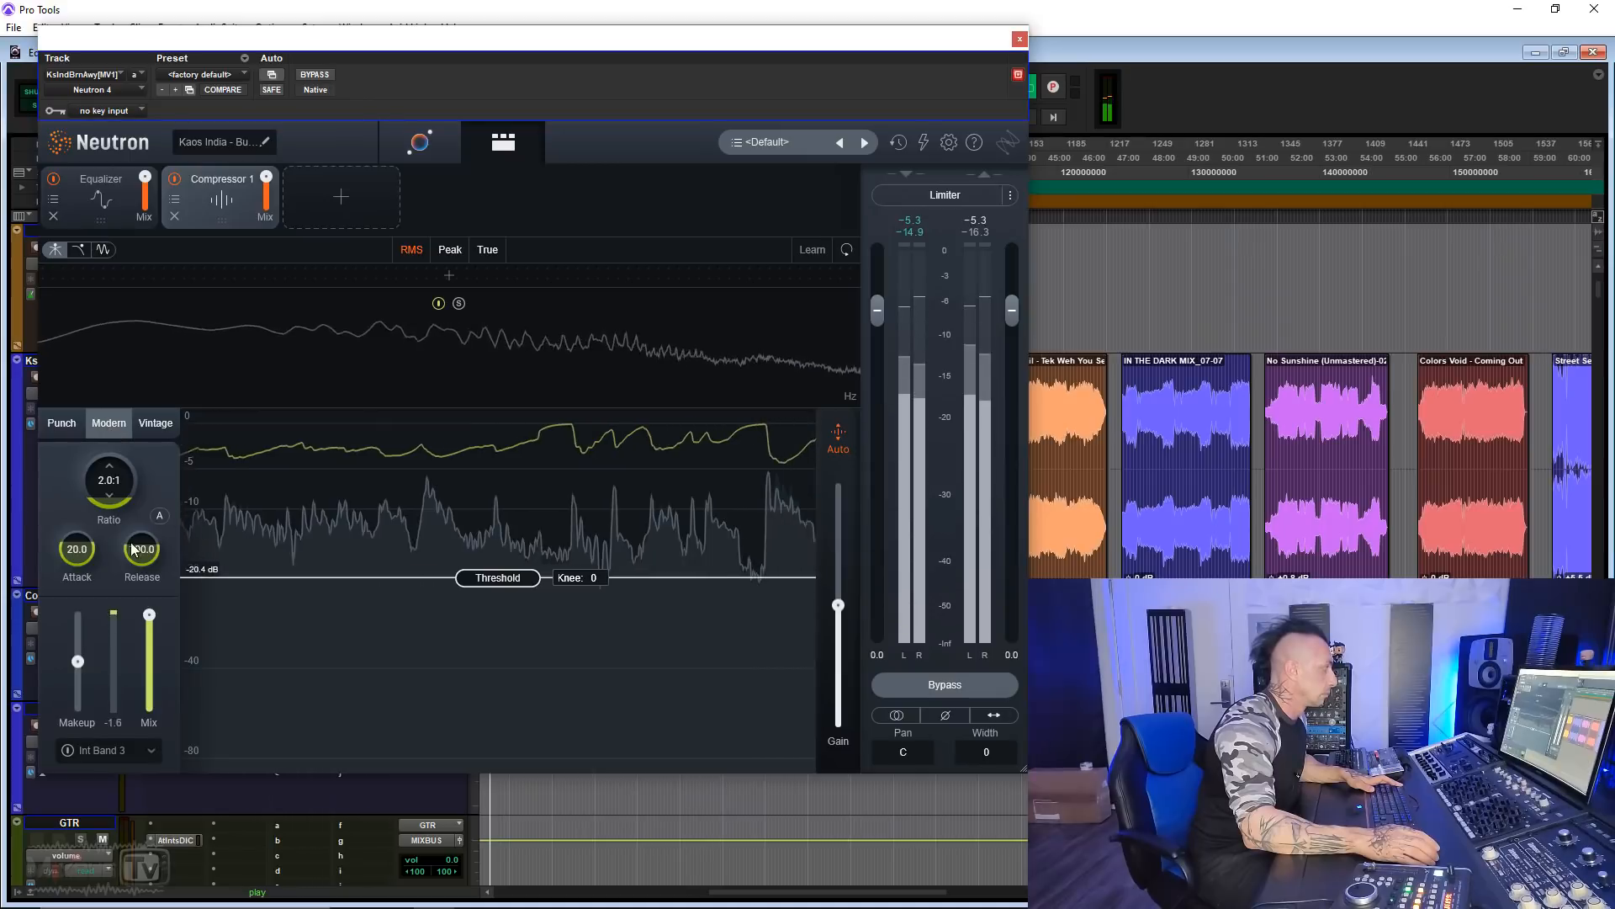
pyautogui.moveTo(139, 556); pyautogui.dragTo(143, 588)
pyautogui.click(152, 430)
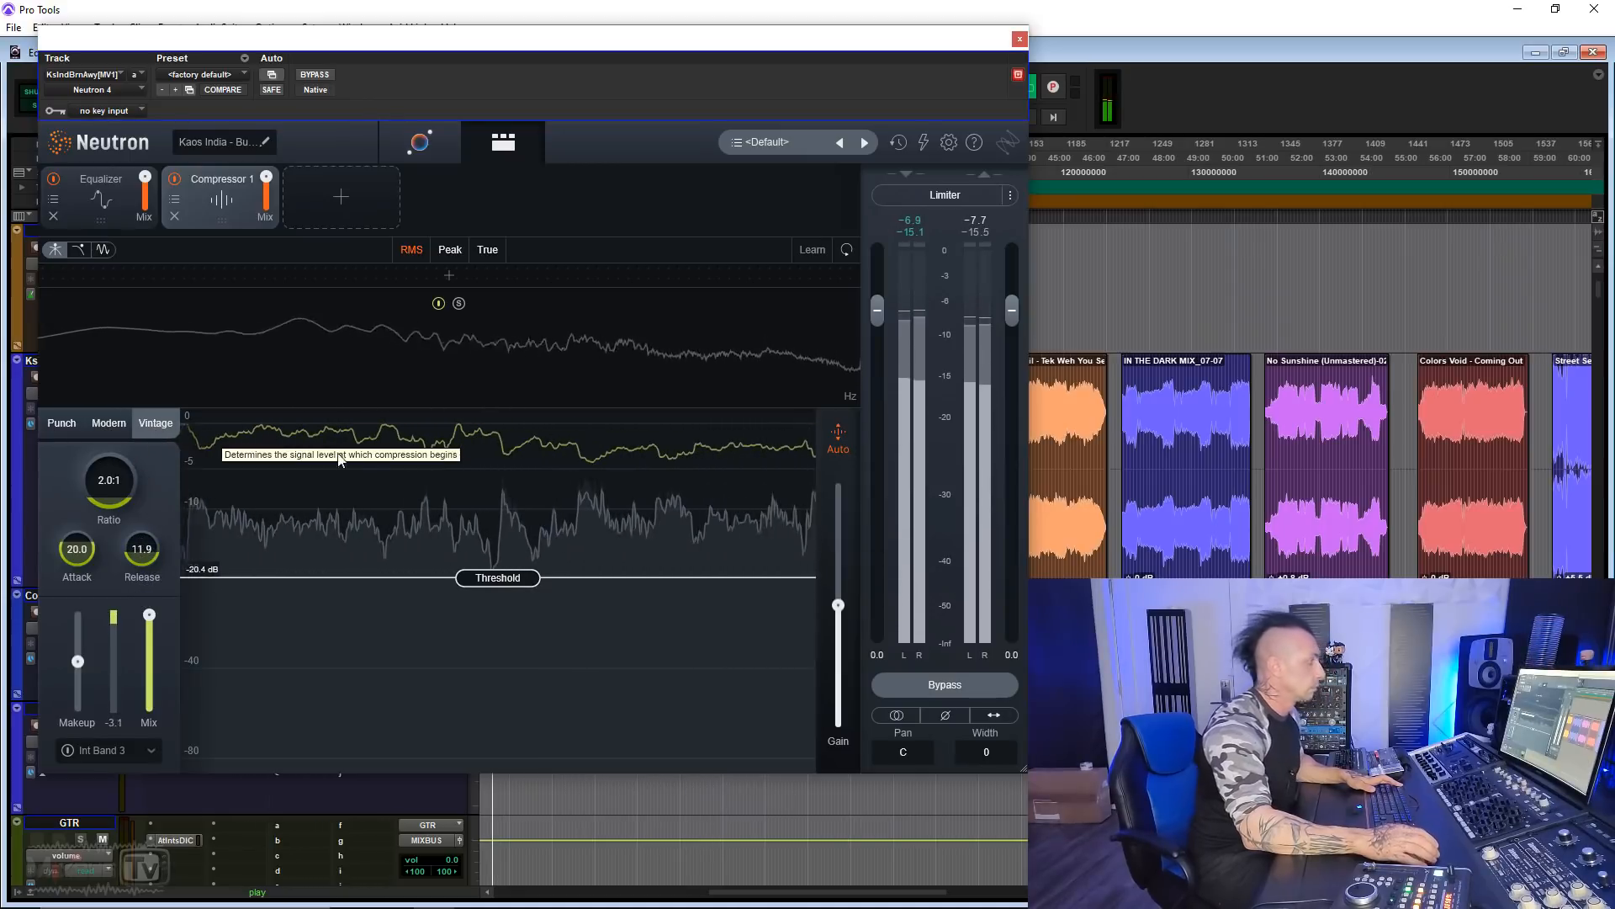
pyautogui.press('space')
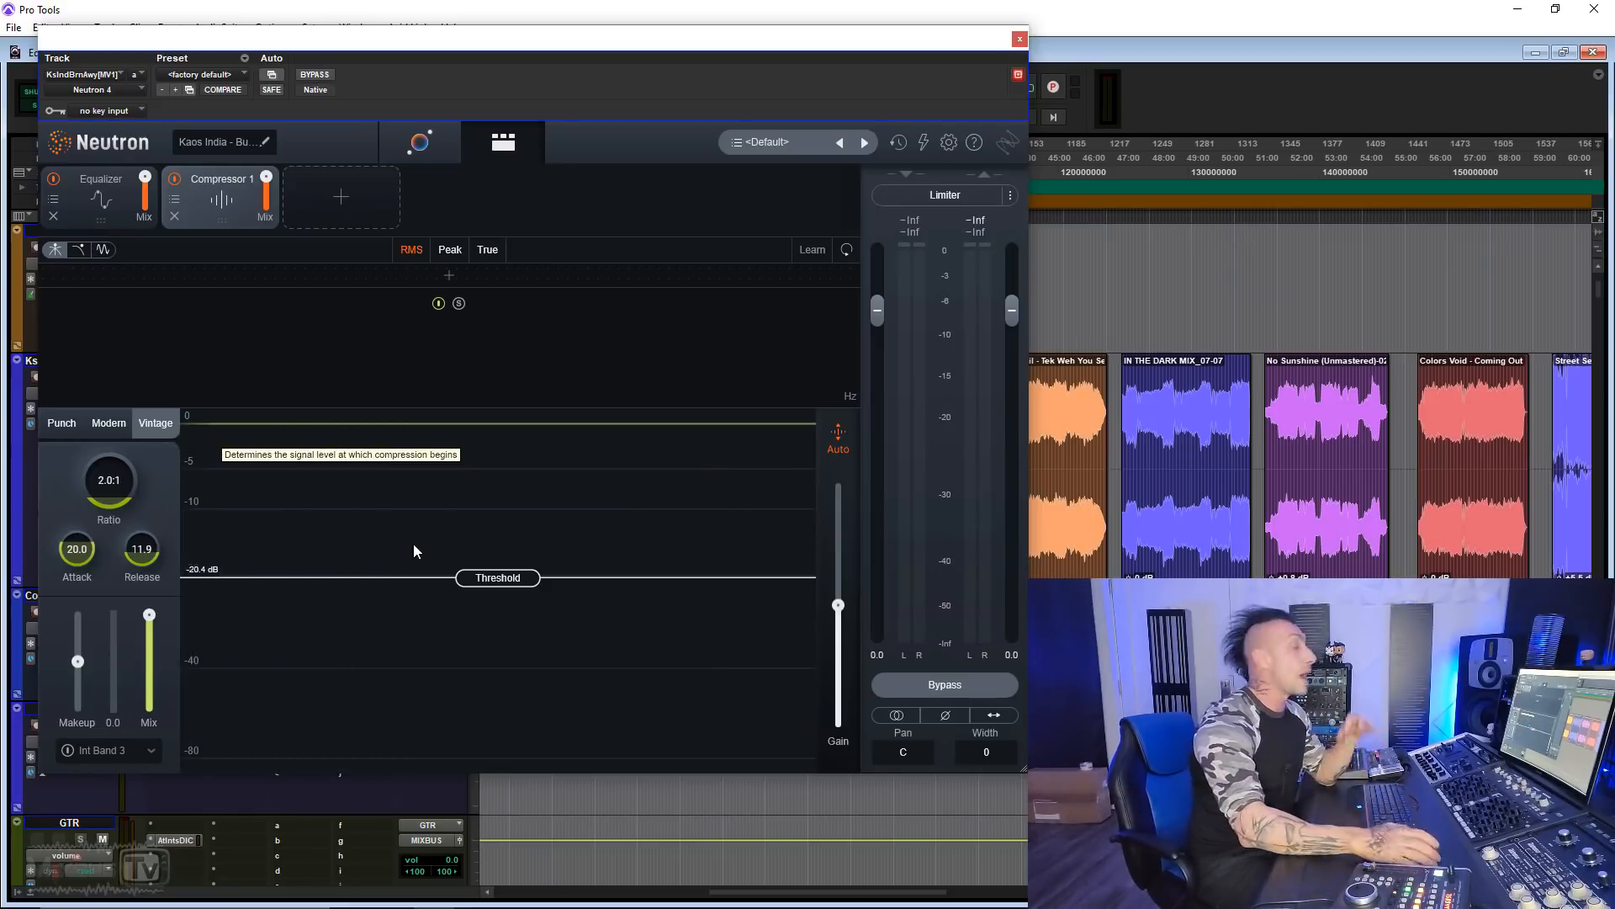
# Switch the compressor to Modern mode and try the True, RMS and Peak level detection options.
pyautogui.click(107, 432)
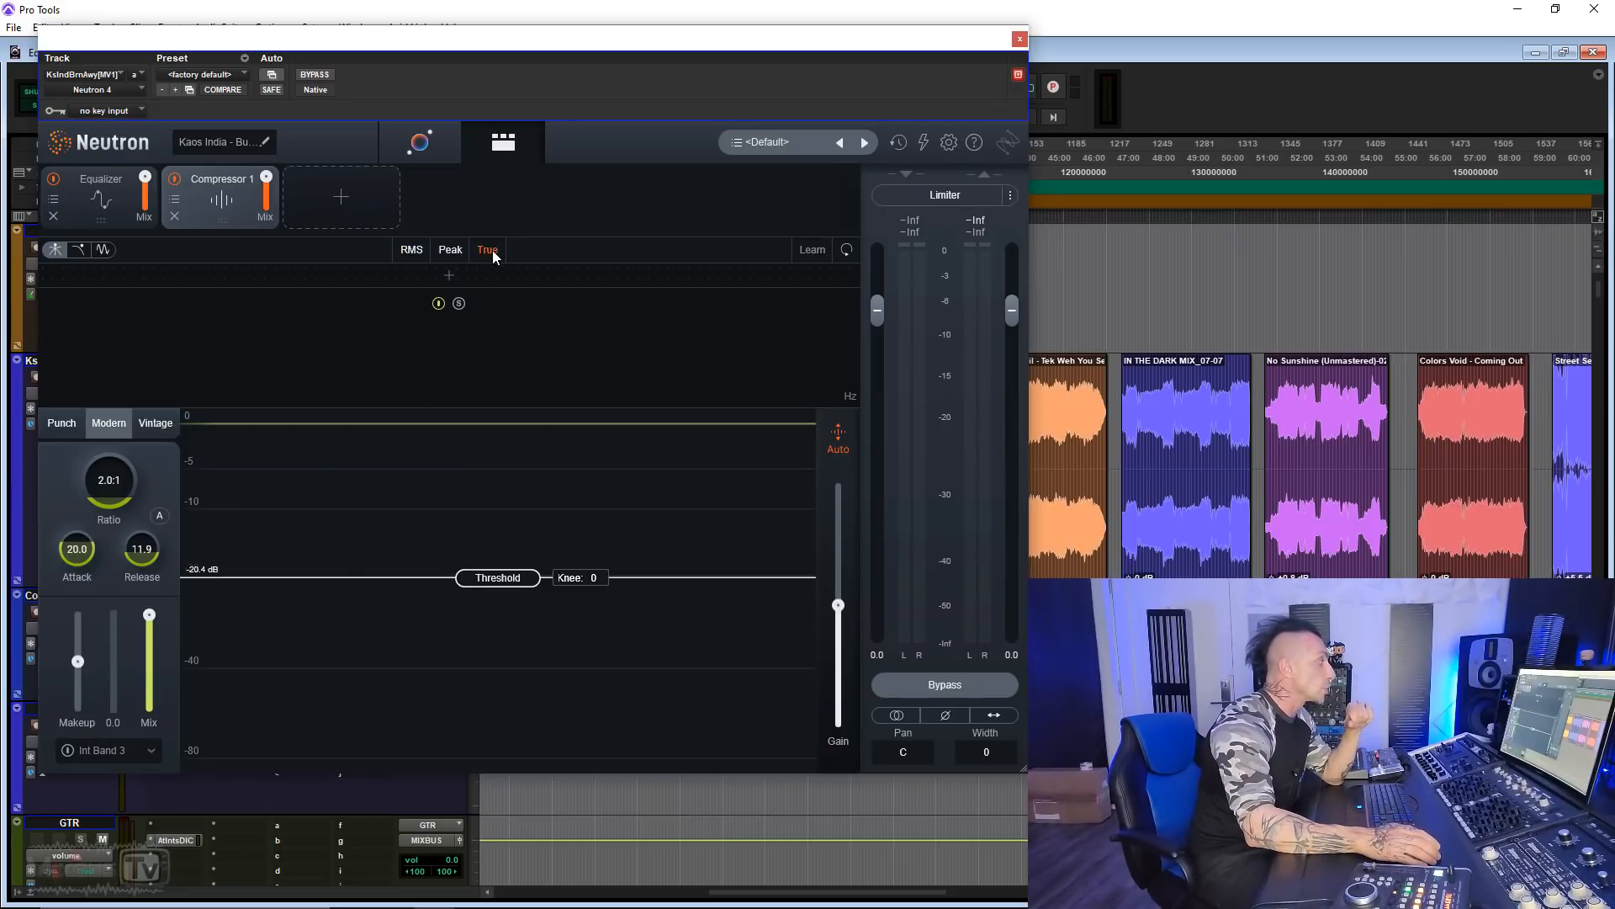
pyautogui.click(412, 249)
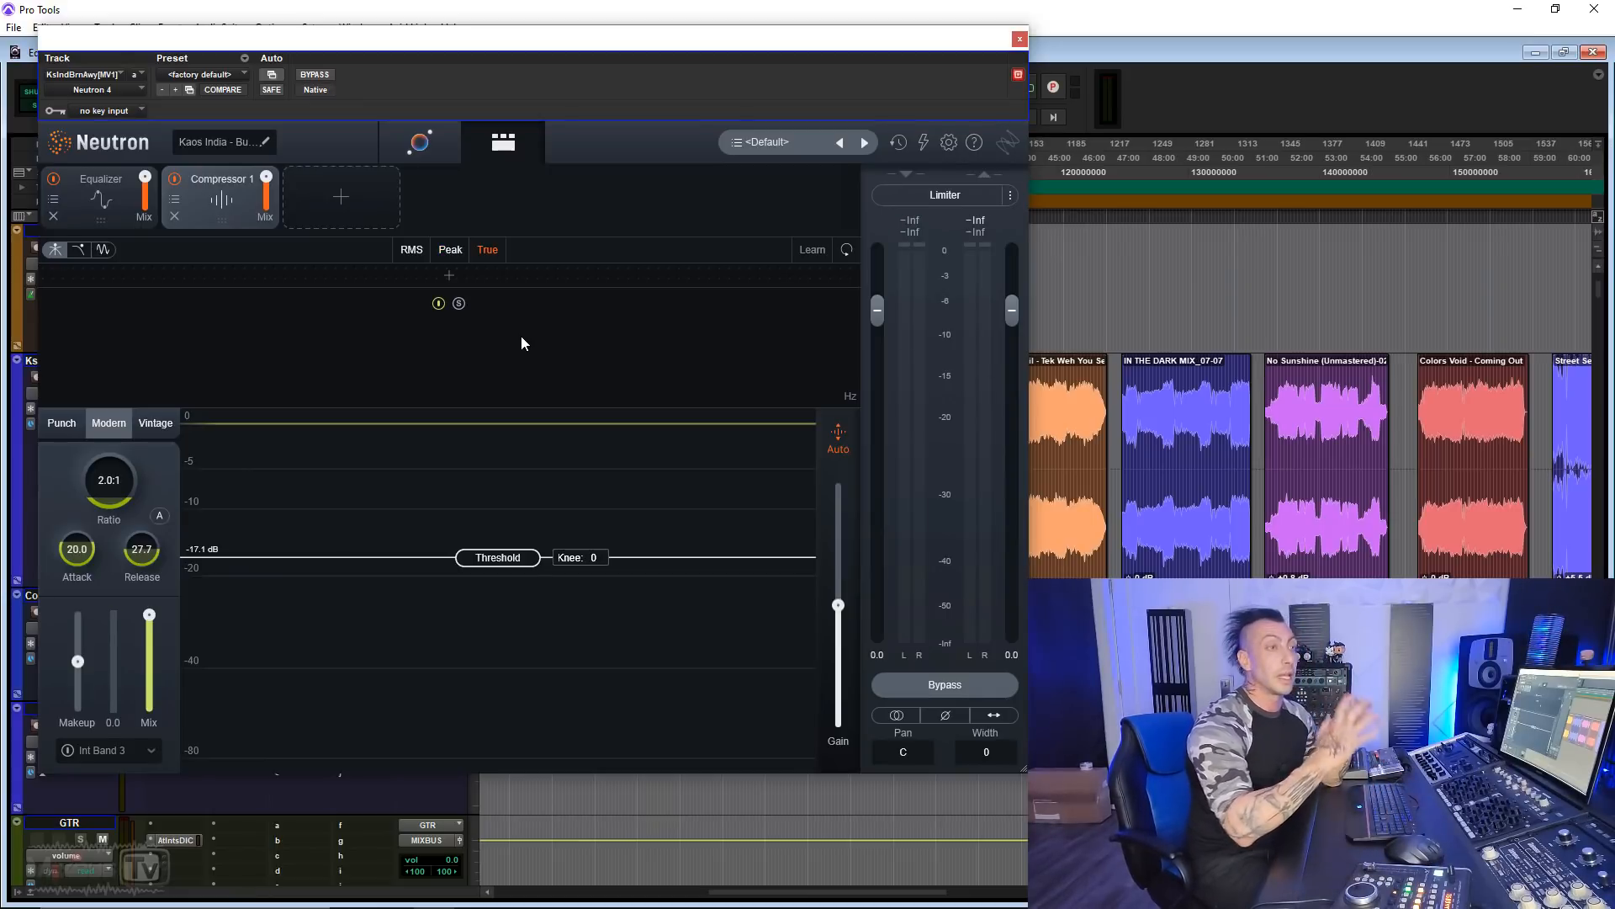
pyautogui.click(450, 249)
# Switch the compressor to Punch mode and try amounts of 278 and 29 on the drums during playback.
pyautogui.click(62, 422)
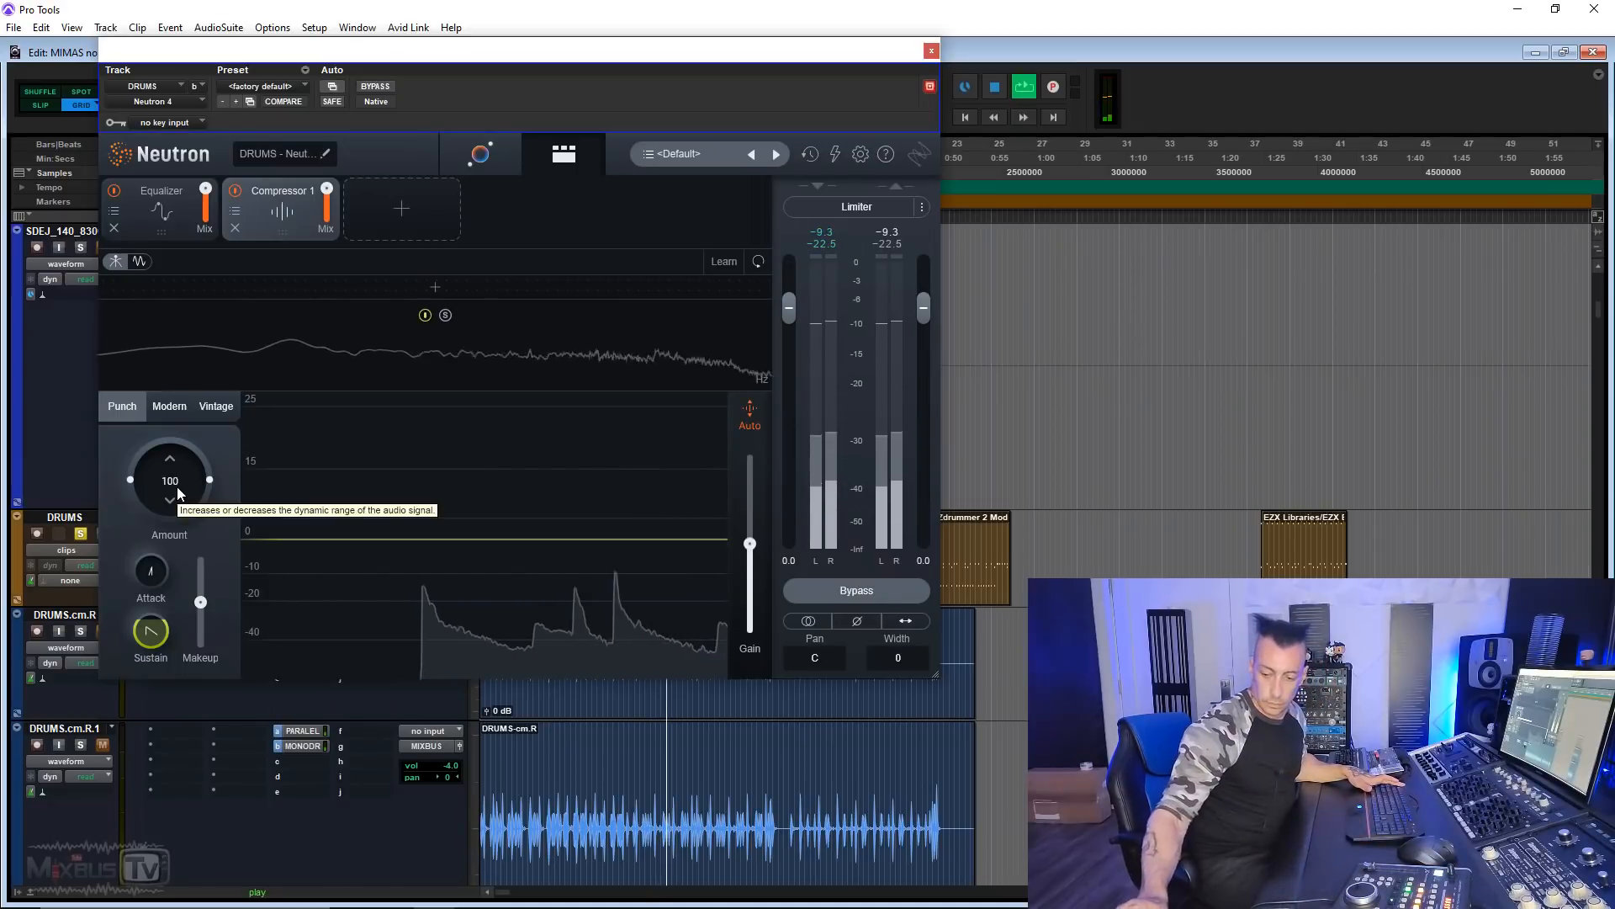
pyautogui.moveTo(178, 494); pyautogui.dragTo(183, 395)
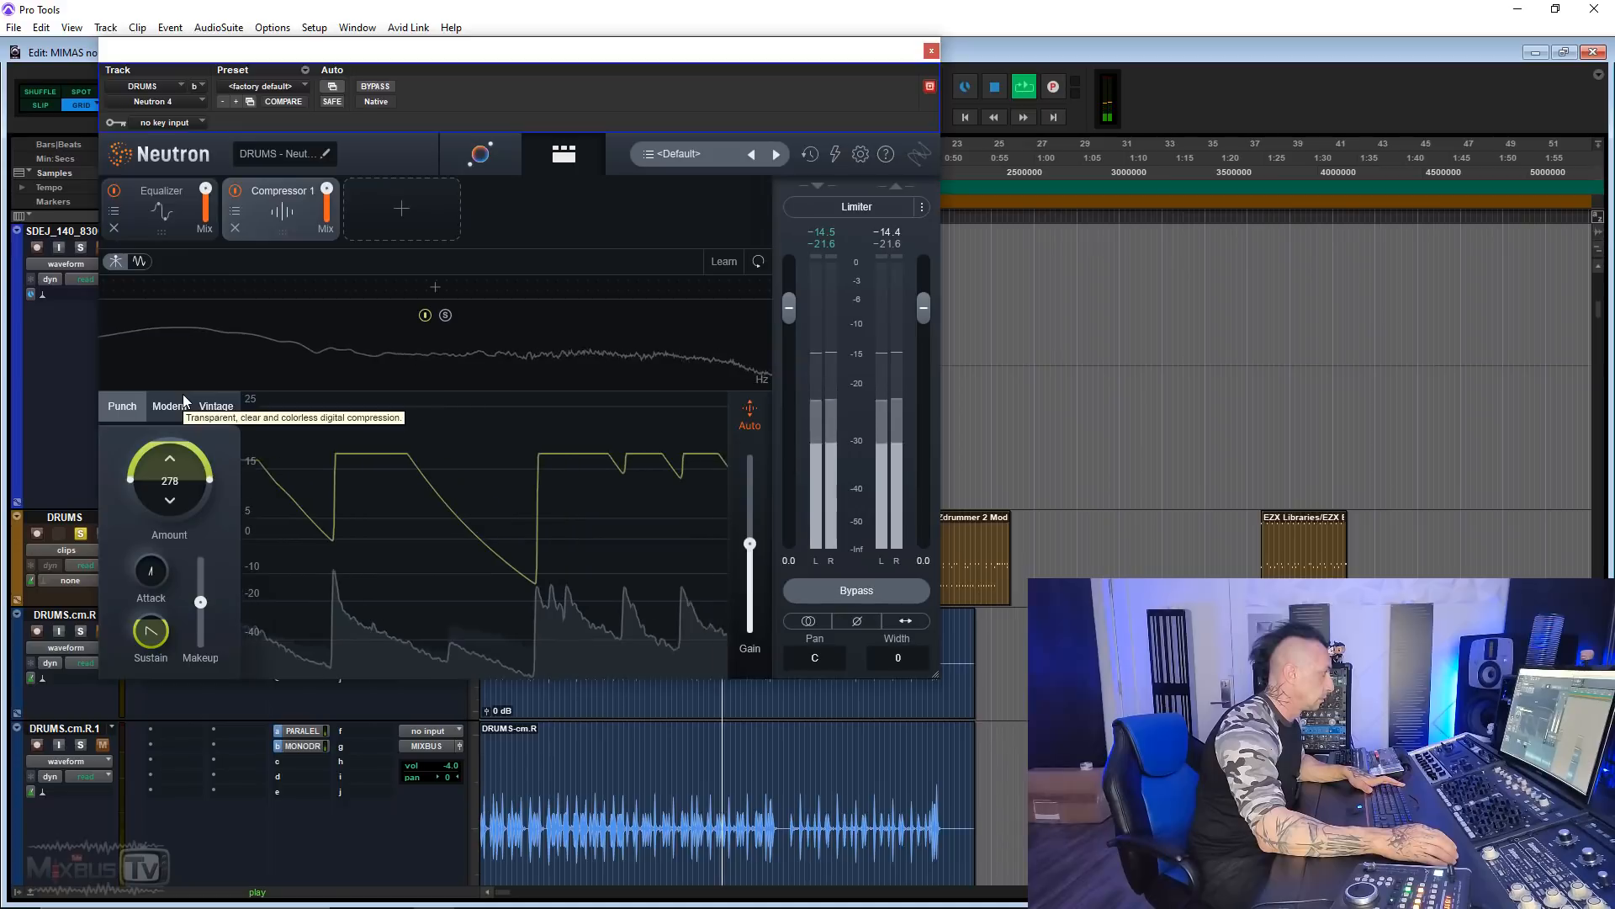
pyautogui.moveTo(180, 461); pyautogui.dragTo(172, 576)
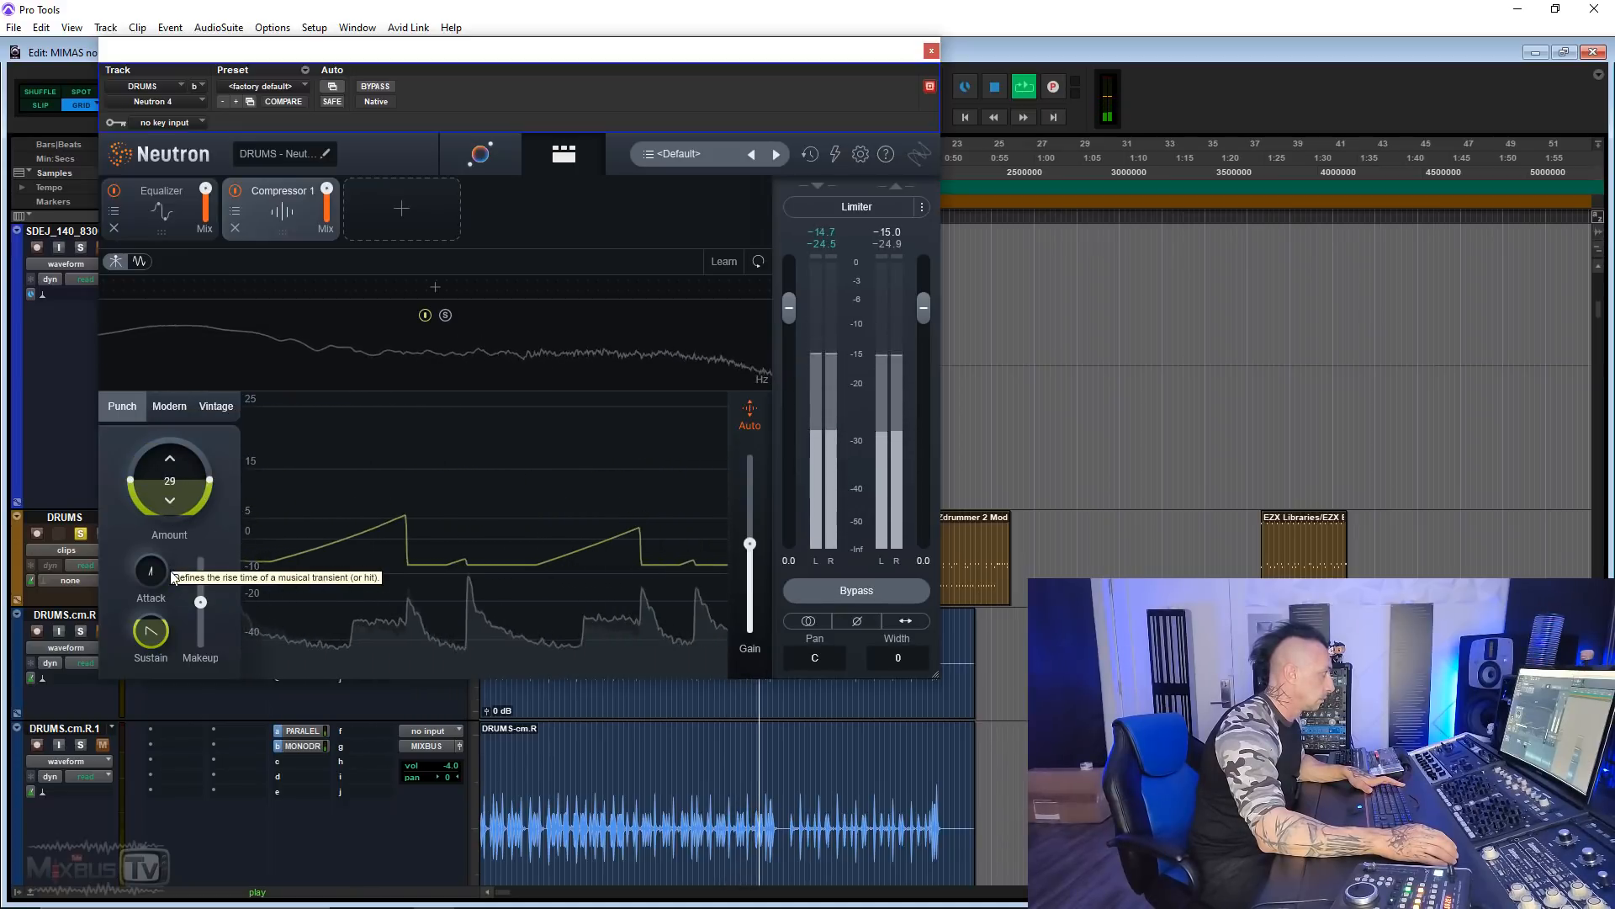
pyautogui.moveTo(171, 570); pyautogui.dragTo(170, 518)
# Turn the Punch sustain down, adjust the attack and amount by ear, and stop playback.
pyautogui.moveTo(149, 631); pyautogui.dragTo(146, 818)
pyautogui.moveTo(151, 573); pyautogui.dragTo(183, 471)
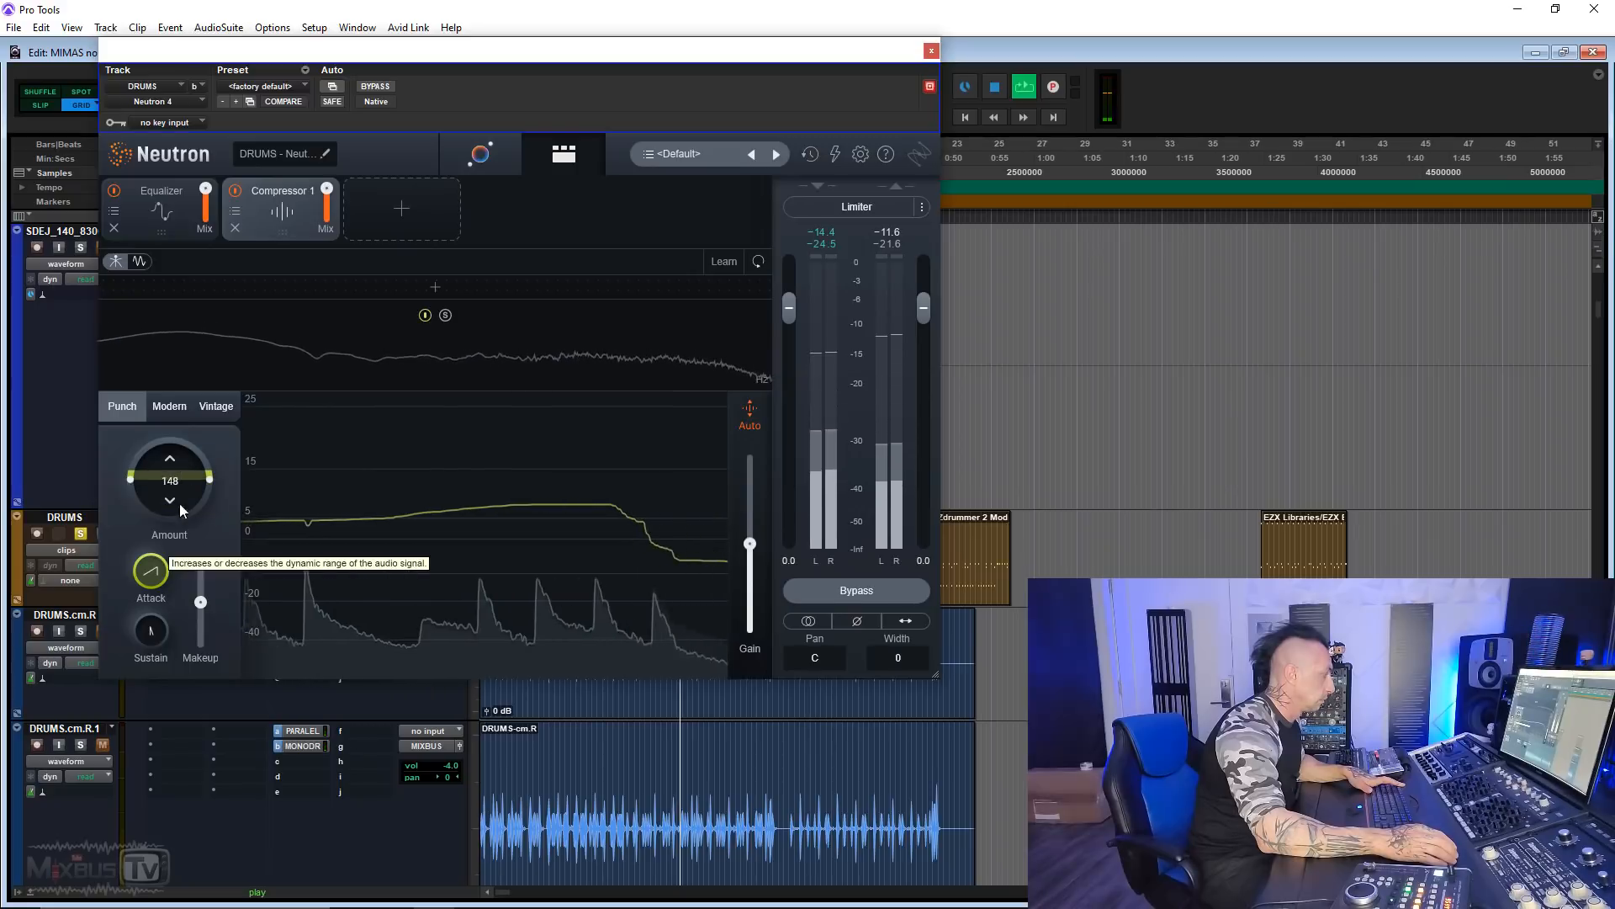
pyautogui.moveTo(153, 576); pyautogui.dragTo(154, 611)
pyautogui.moveTo(171, 481); pyautogui.dragTo(169, 509)
pyautogui.press('space')
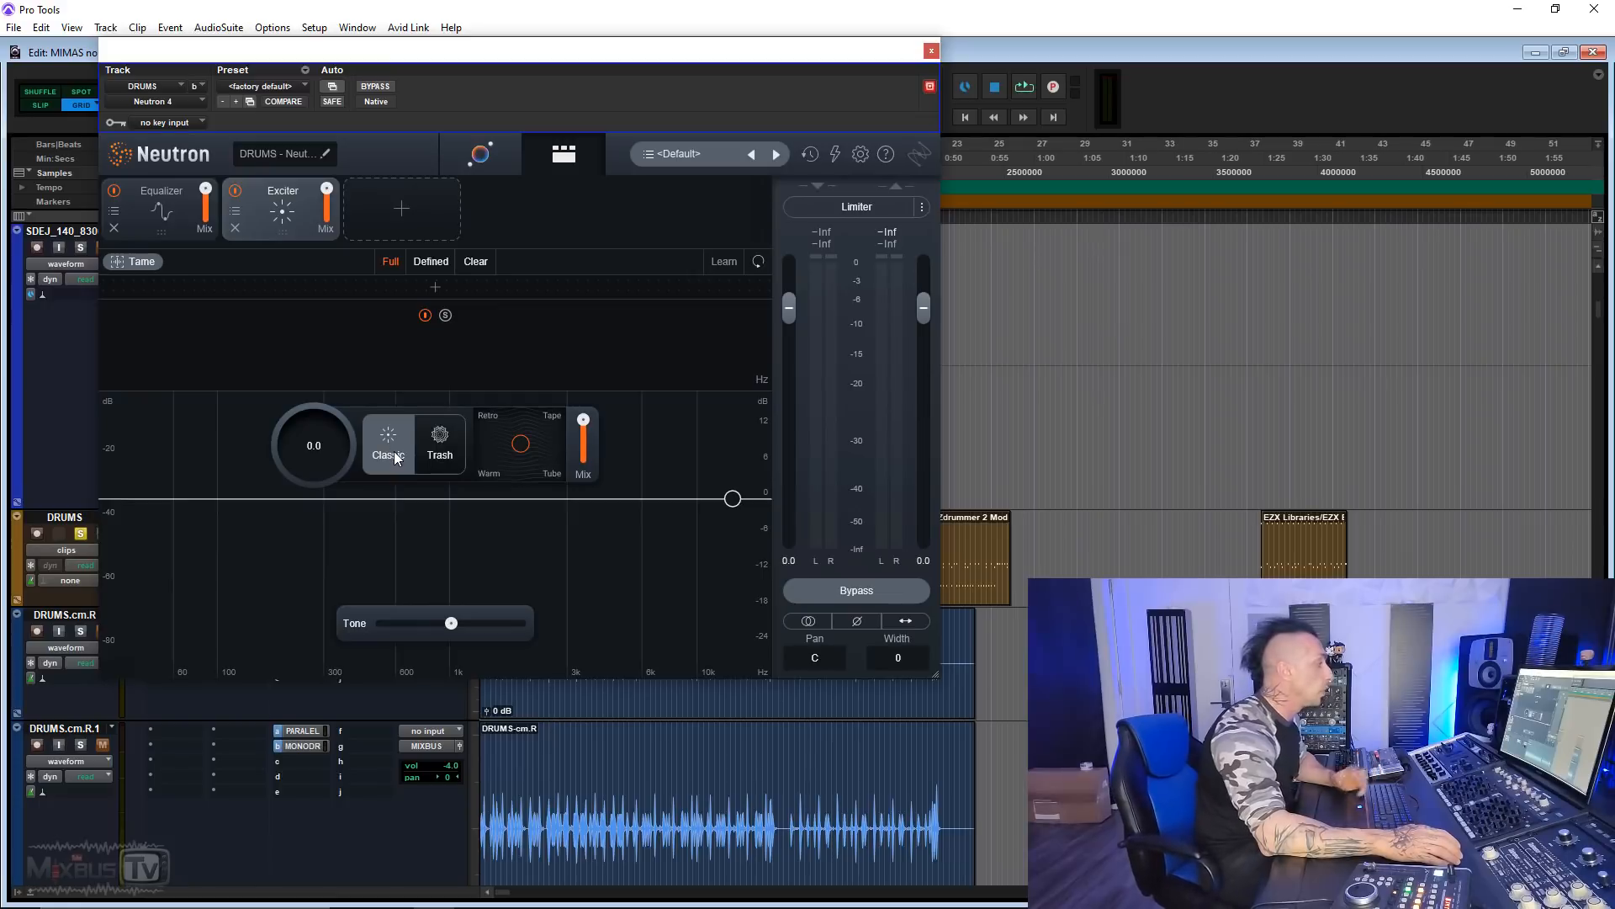
# Split the Exciter into three bands and merge them back into a single band.
pyautogui.click(301, 288)
pyautogui.click(622, 287)
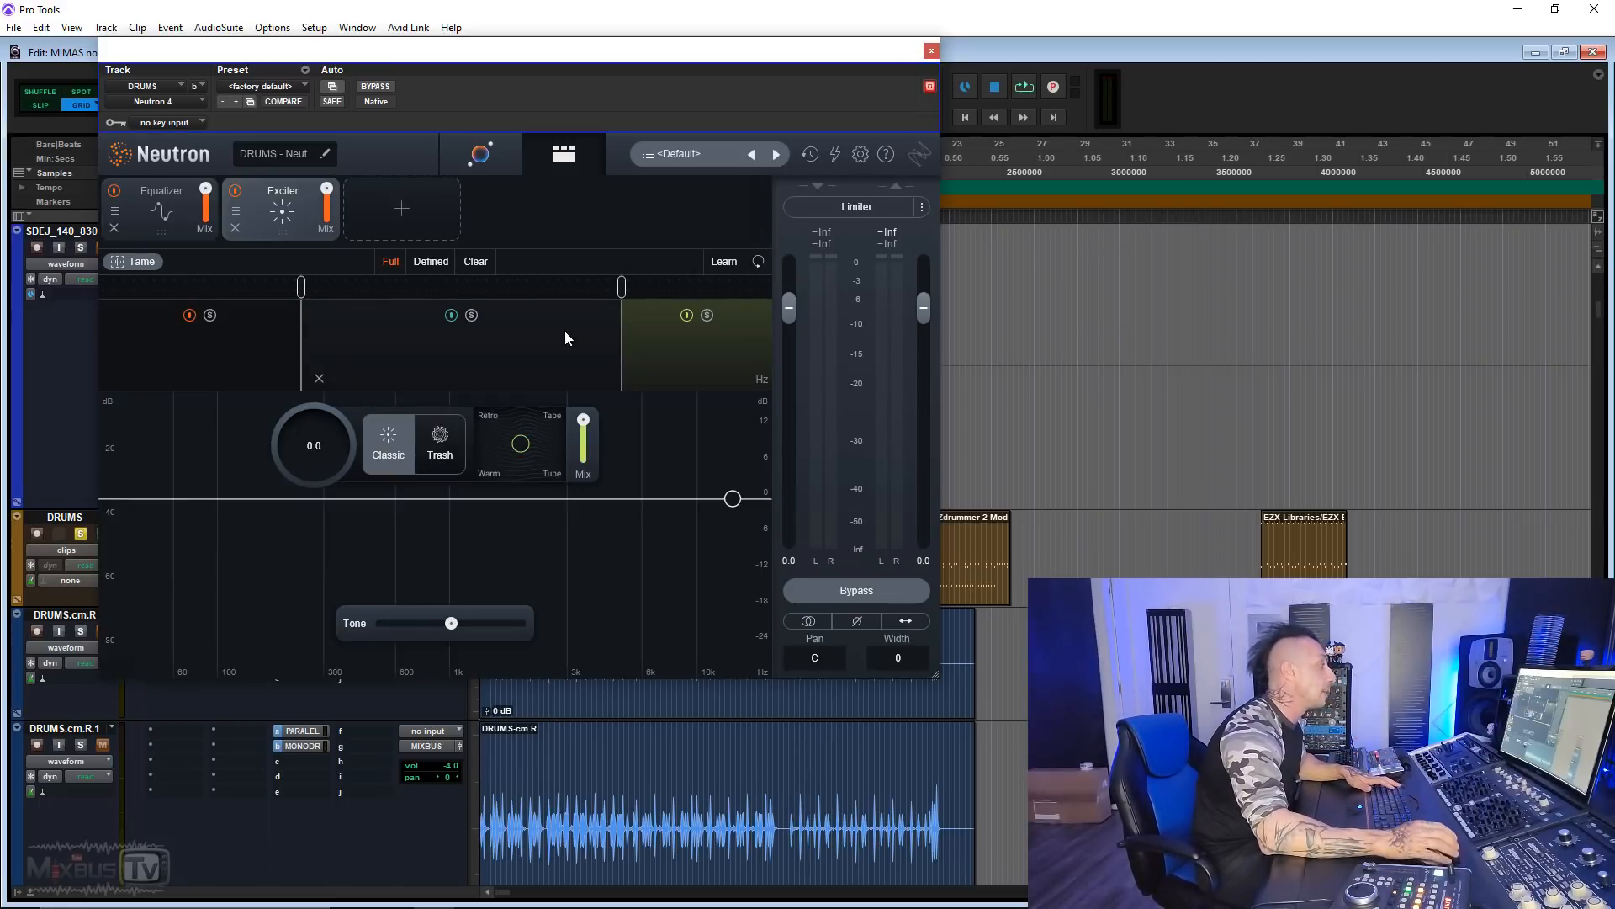
pyautogui.click(318, 378)
pyautogui.click(118, 378)
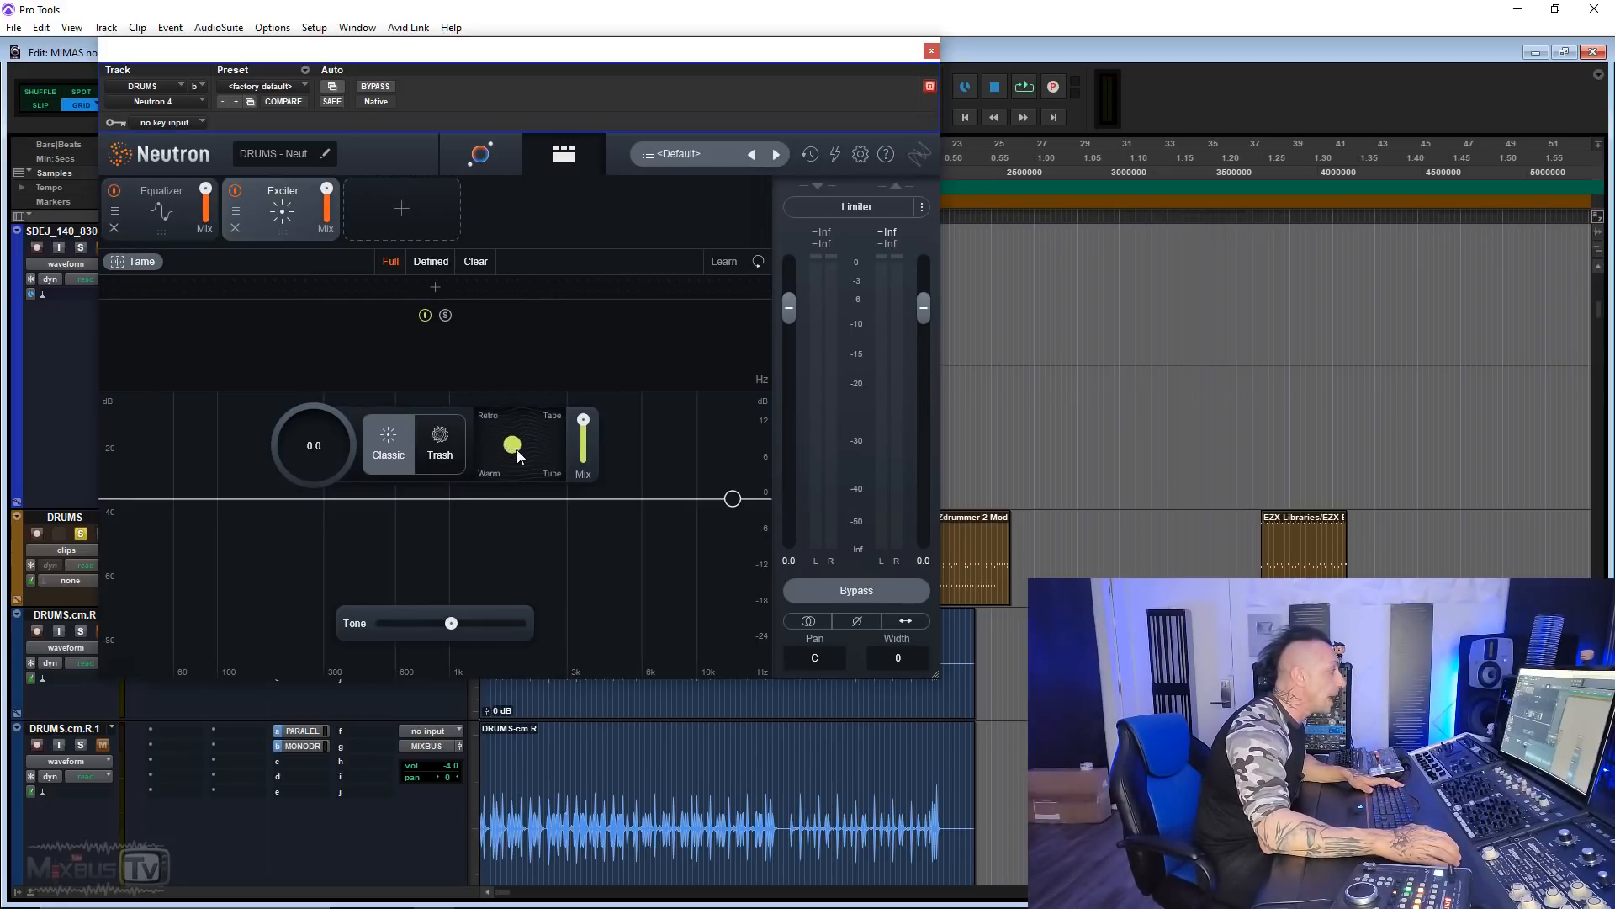
# During playback, raise the Exciter's drive to 10.4 and move its Classic character blend toward Tube.
pyautogui.press('space')
pyautogui.moveTo(324, 455); pyautogui.dragTo(334, 303)
pyautogui.moveTo(516, 448); pyautogui.dragTo(551, 462)
# Split the Exciter into two bands at about 179 Hz and shift the crossover slightly lower.
pyautogui.click(272, 286)
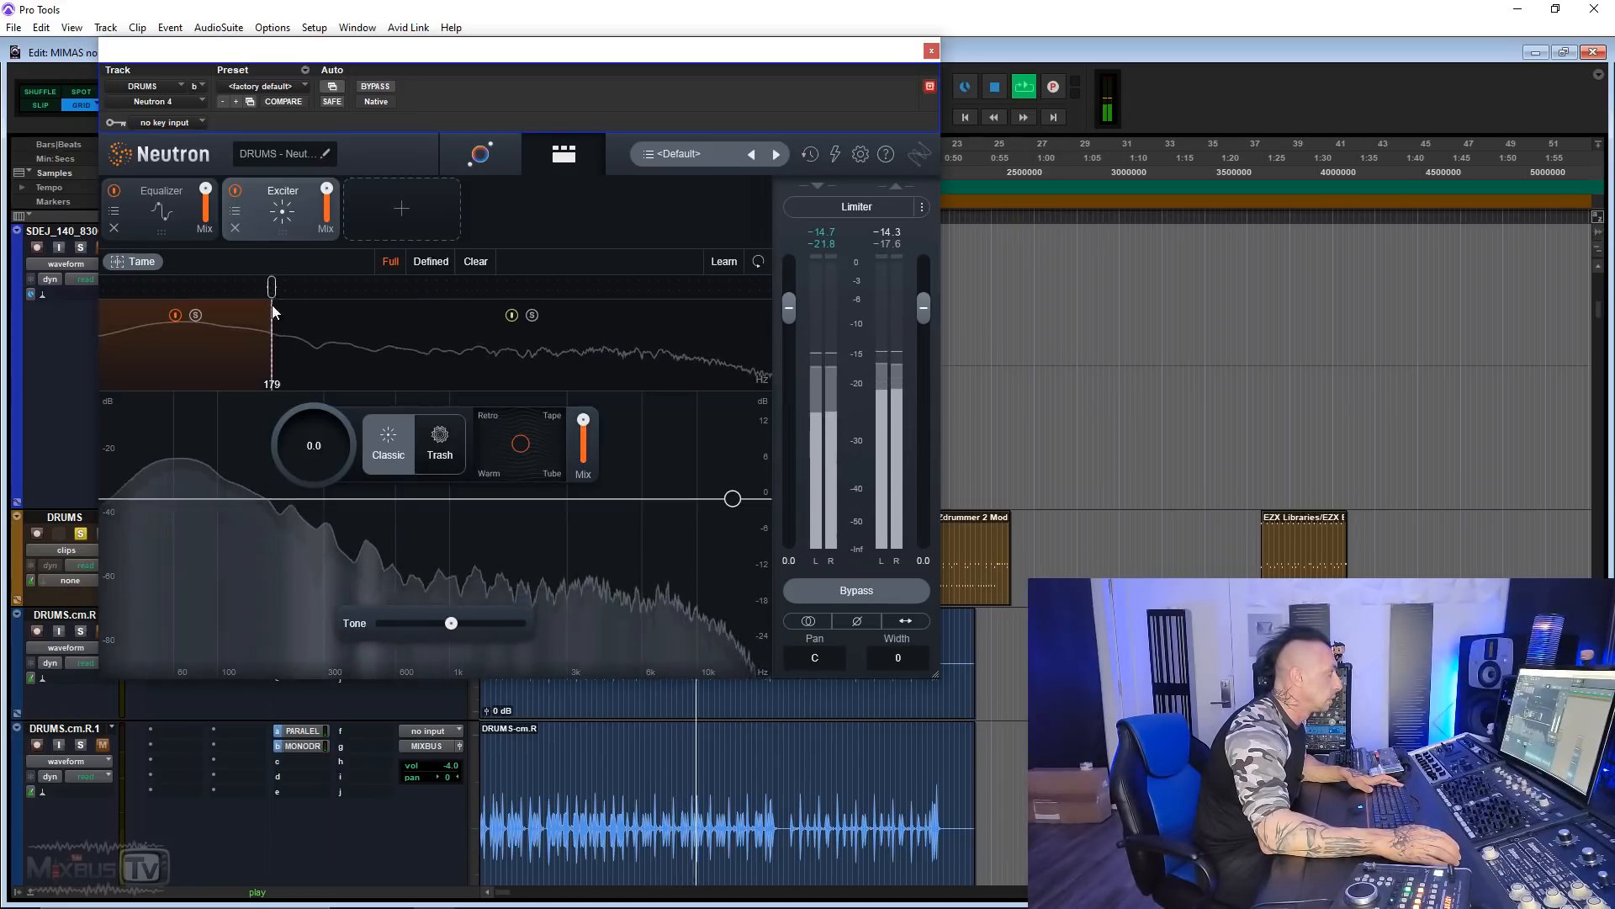
pyautogui.click(357, 362)
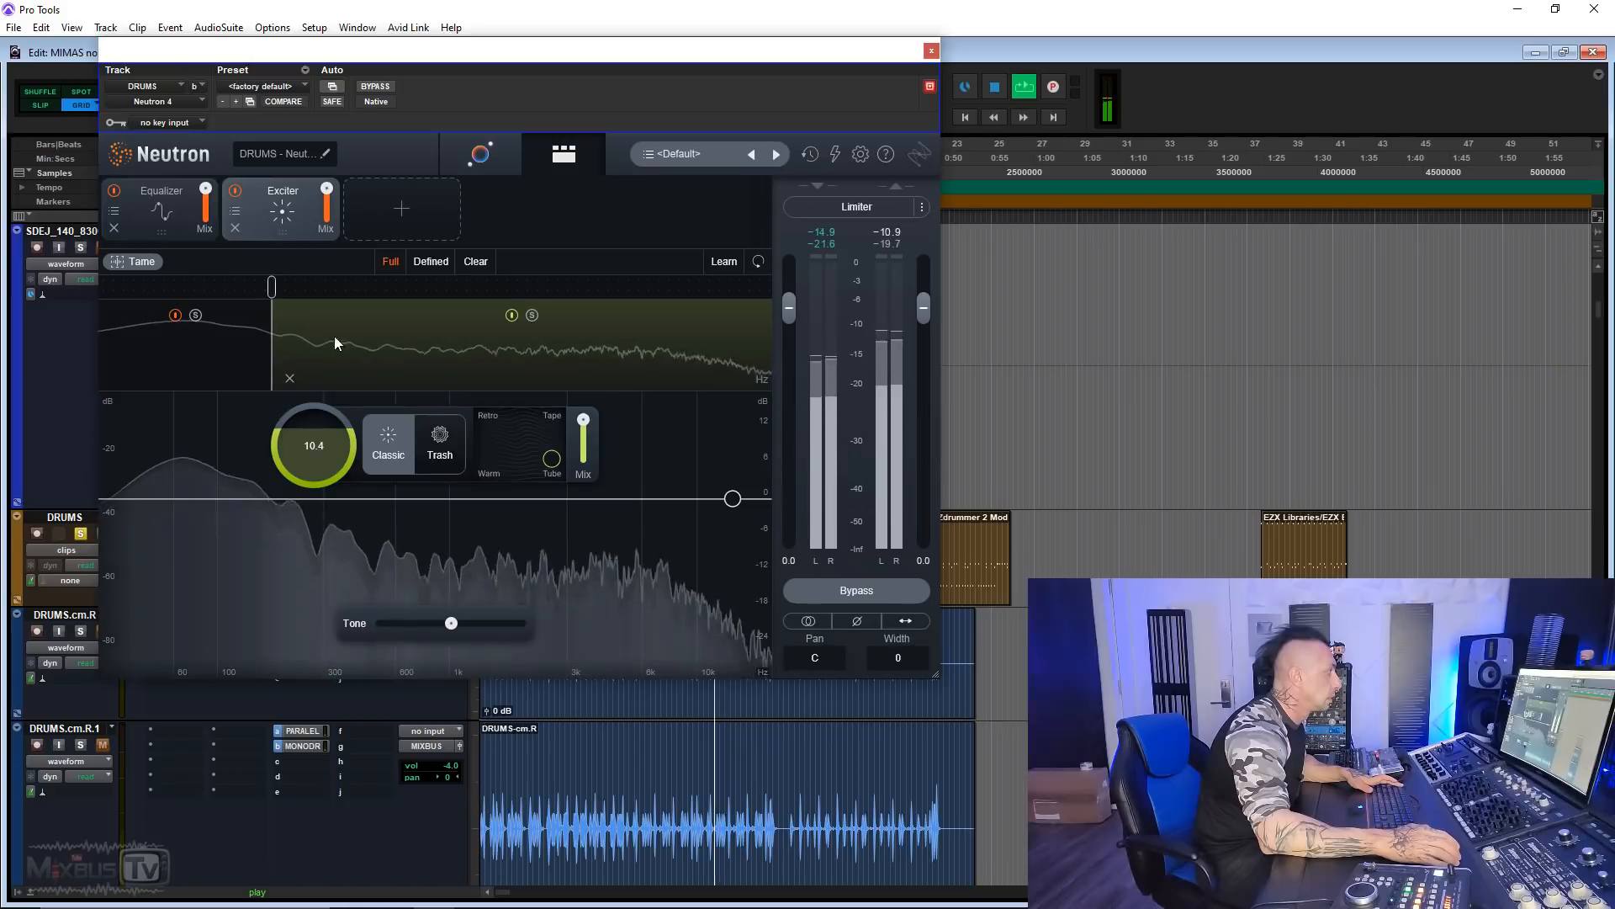
pyautogui.moveTo(281, 289); pyautogui.dragTo(253, 295)
# Raise the Exciter low band's drive to 6.0 and move its character blend to Warm.
pyautogui.click(205, 366)
pyautogui.moveTo(303, 444); pyautogui.dragTo(319, 427)
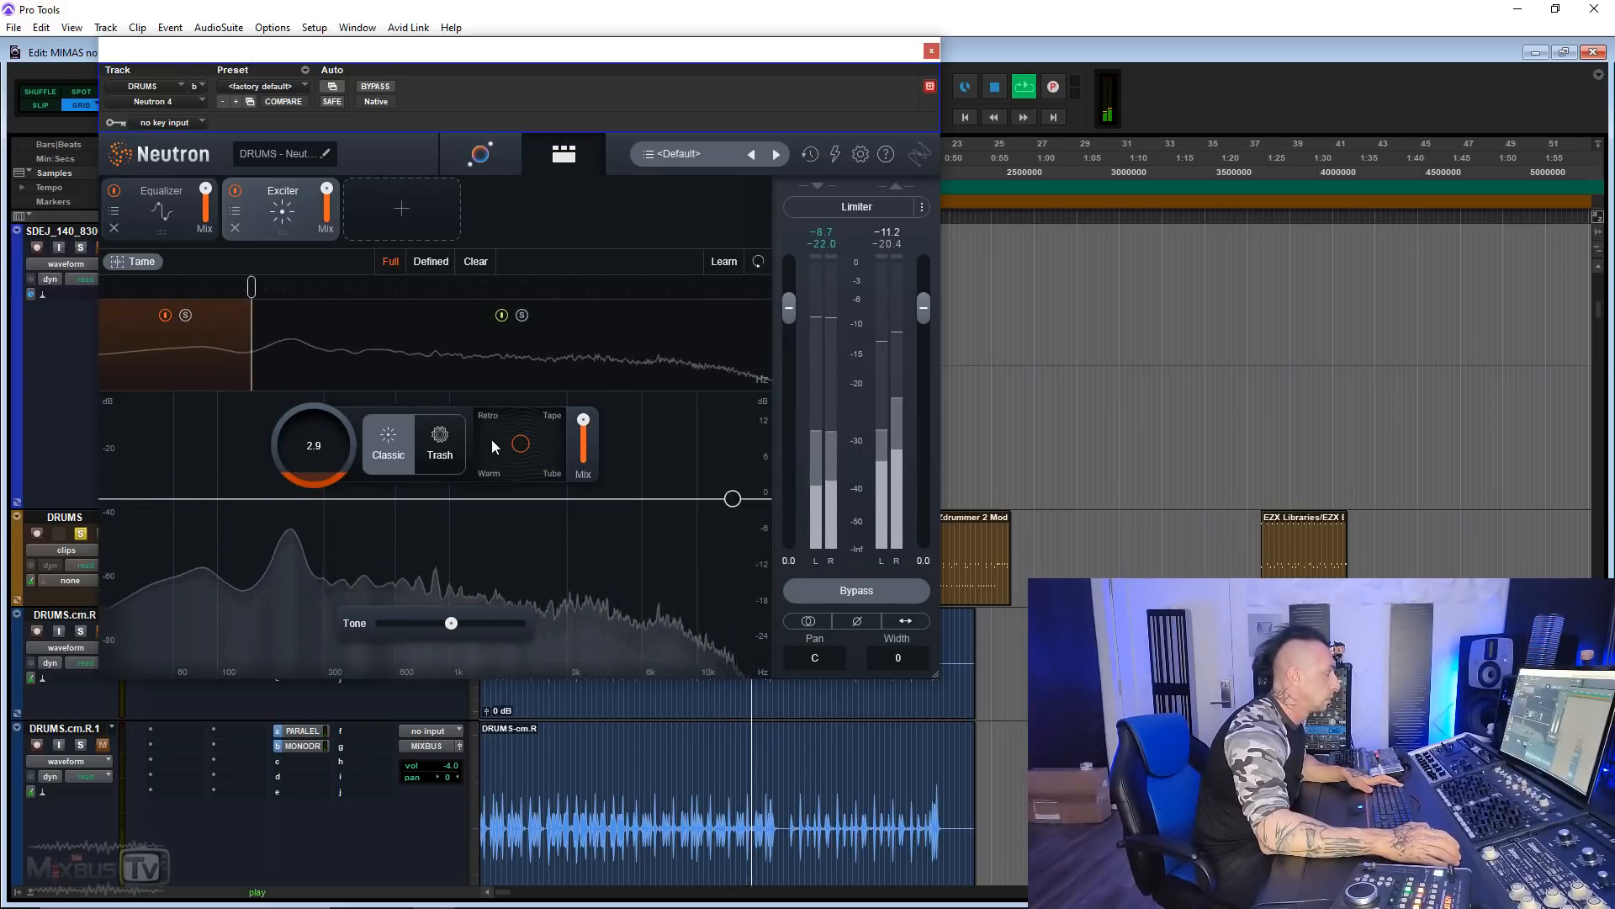
pyautogui.moveTo(519, 444); pyautogui.dragTo(376, 494)
pyautogui.moveTo(331, 422); pyautogui.dragTo(331, 351)
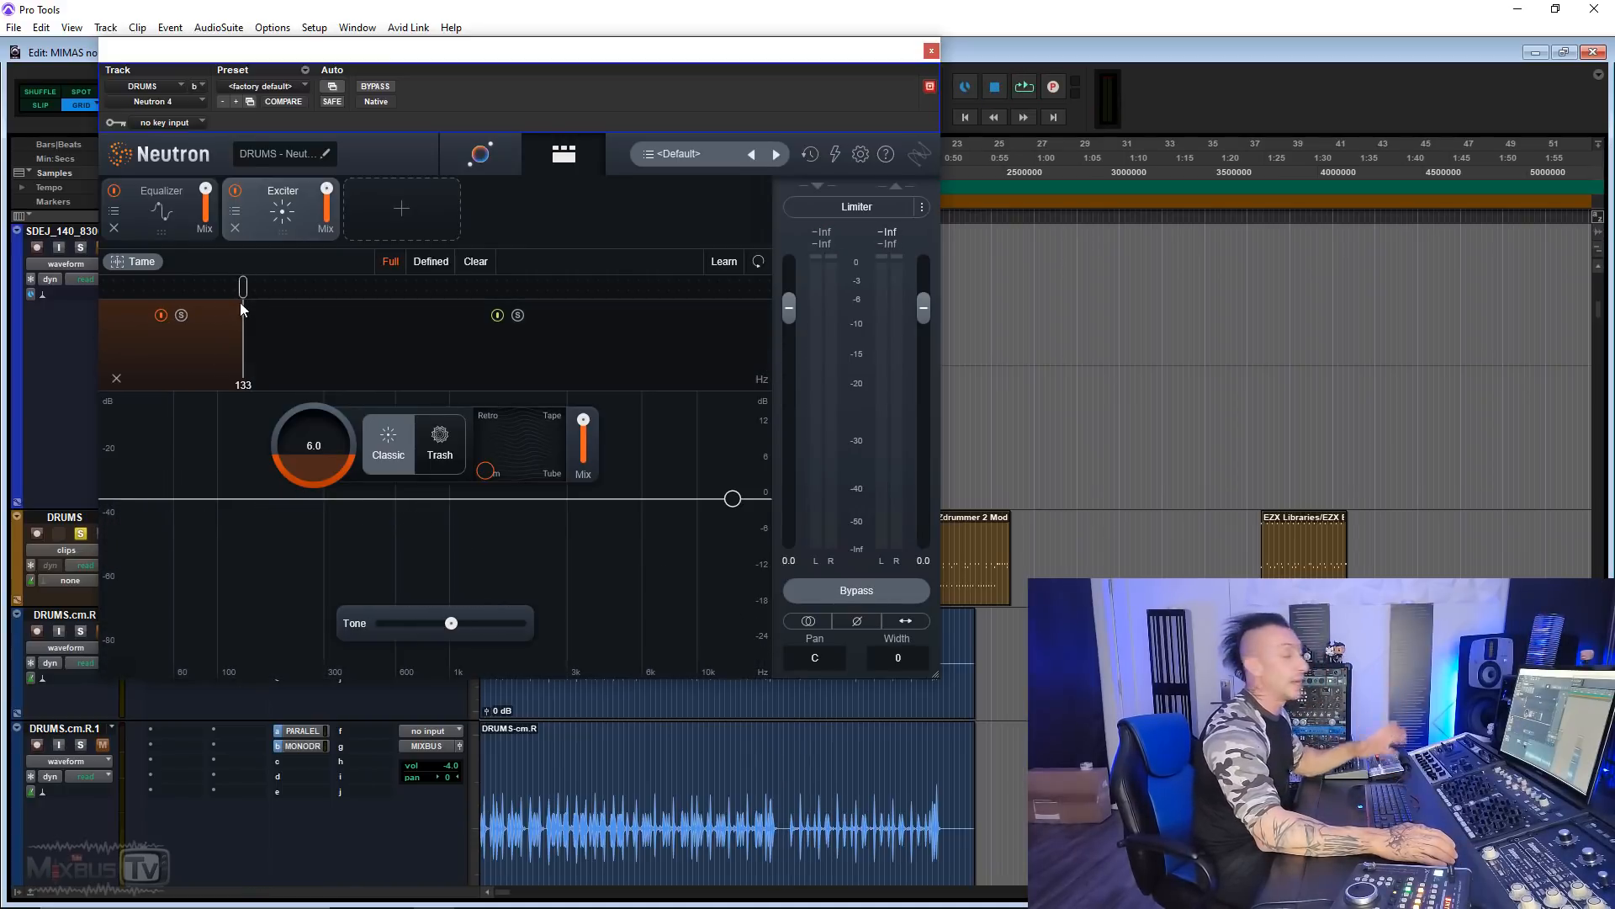
# Lower the Exciter's crossover, remove the low band to leave a single band, and play the drums.
pyautogui.moveTo(242, 286); pyautogui.dragTo(208, 286)
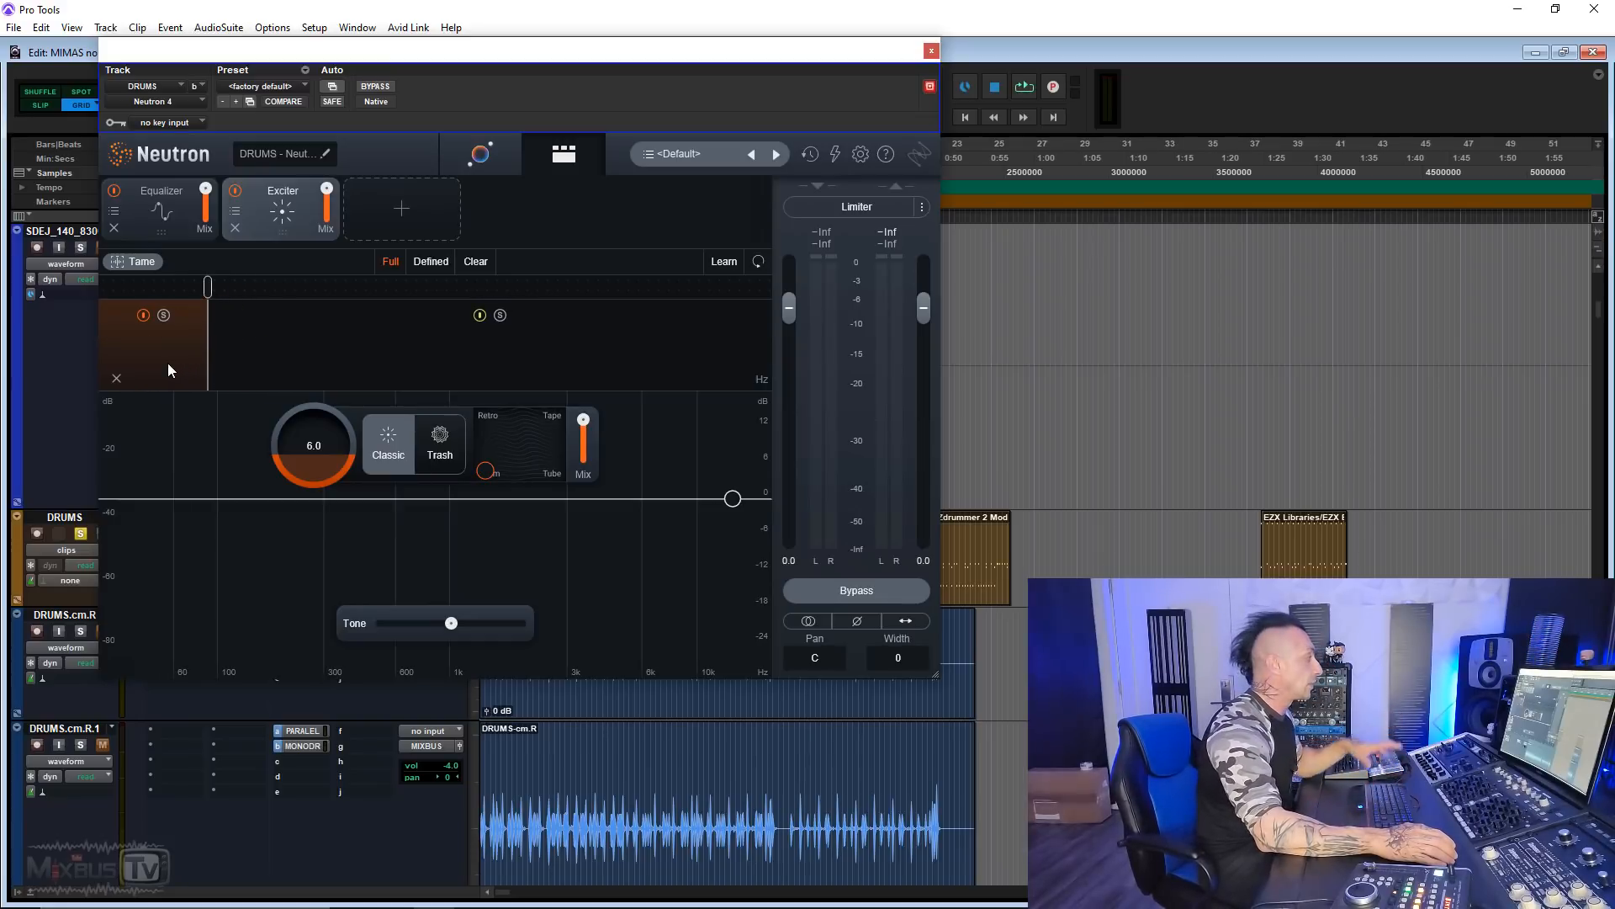
pyautogui.click(116, 378)
pyautogui.press('space')
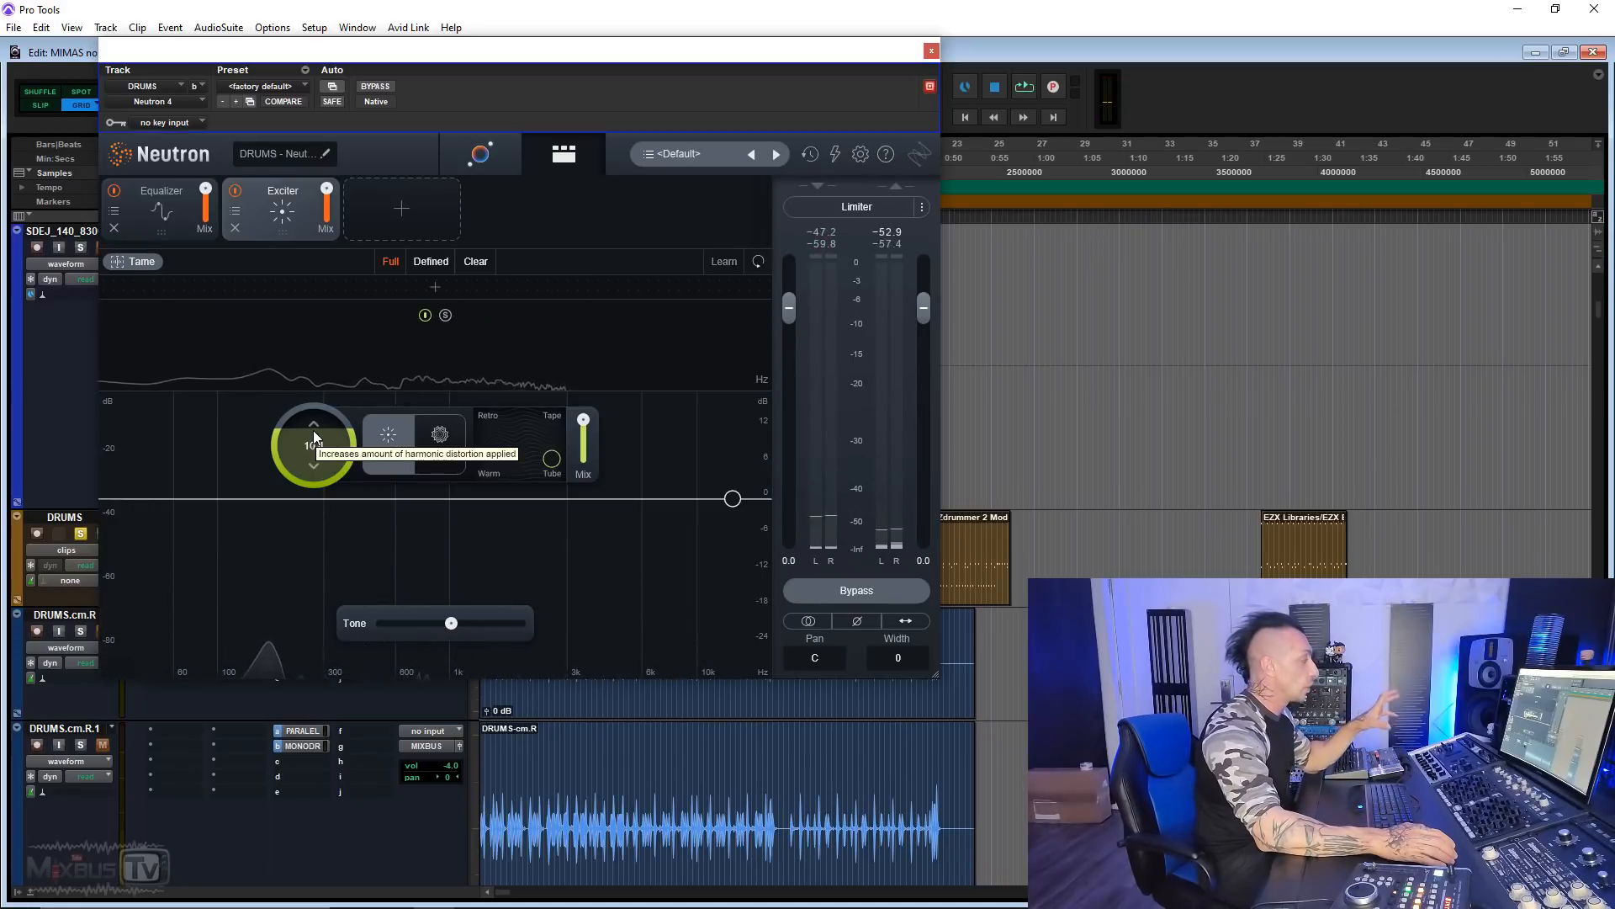
pyautogui.press('space')
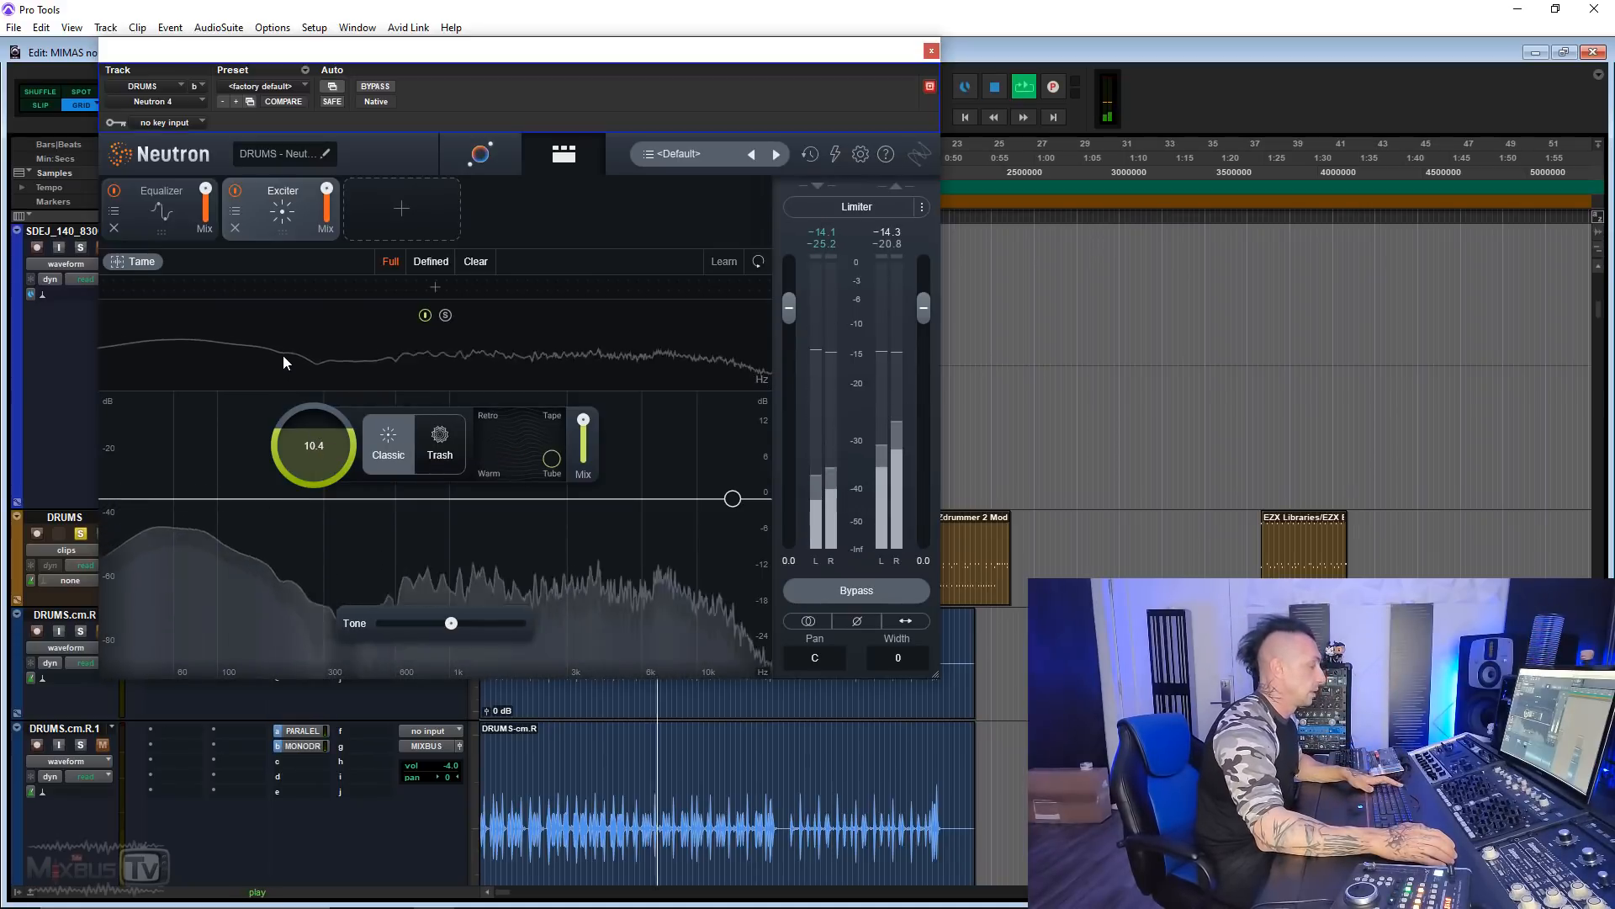
# Split off a narrower Exciter low band again, set its drive to 4.6, and stop playback.
pyautogui.click(204, 288)
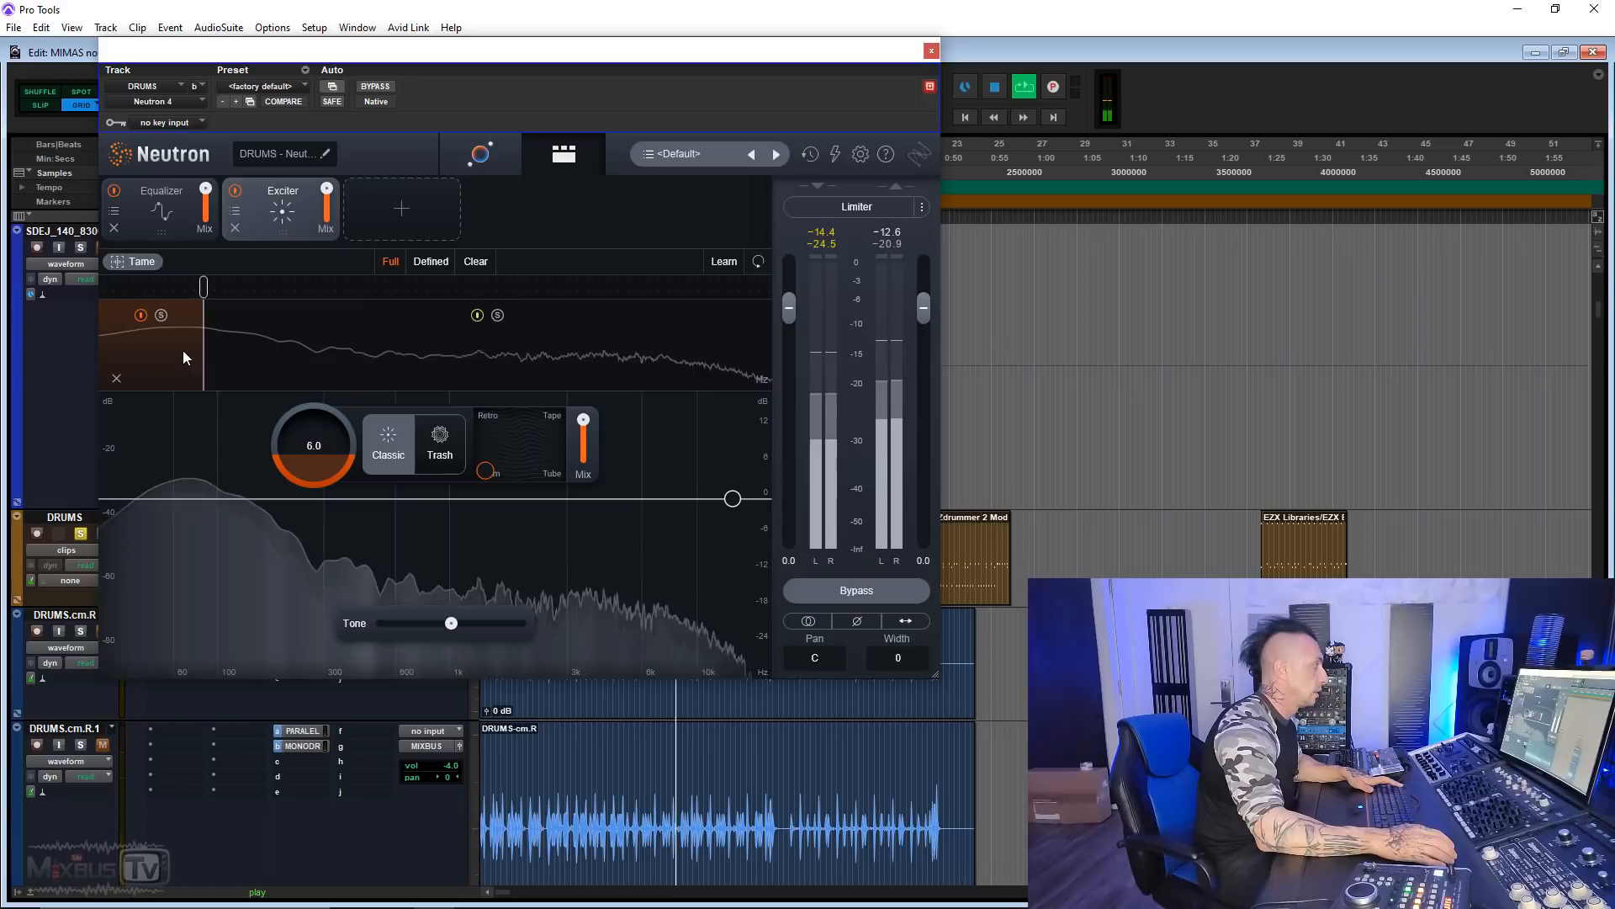
pyautogui.moveTo(315, 442); pyautogui.dragTo(315, 463)
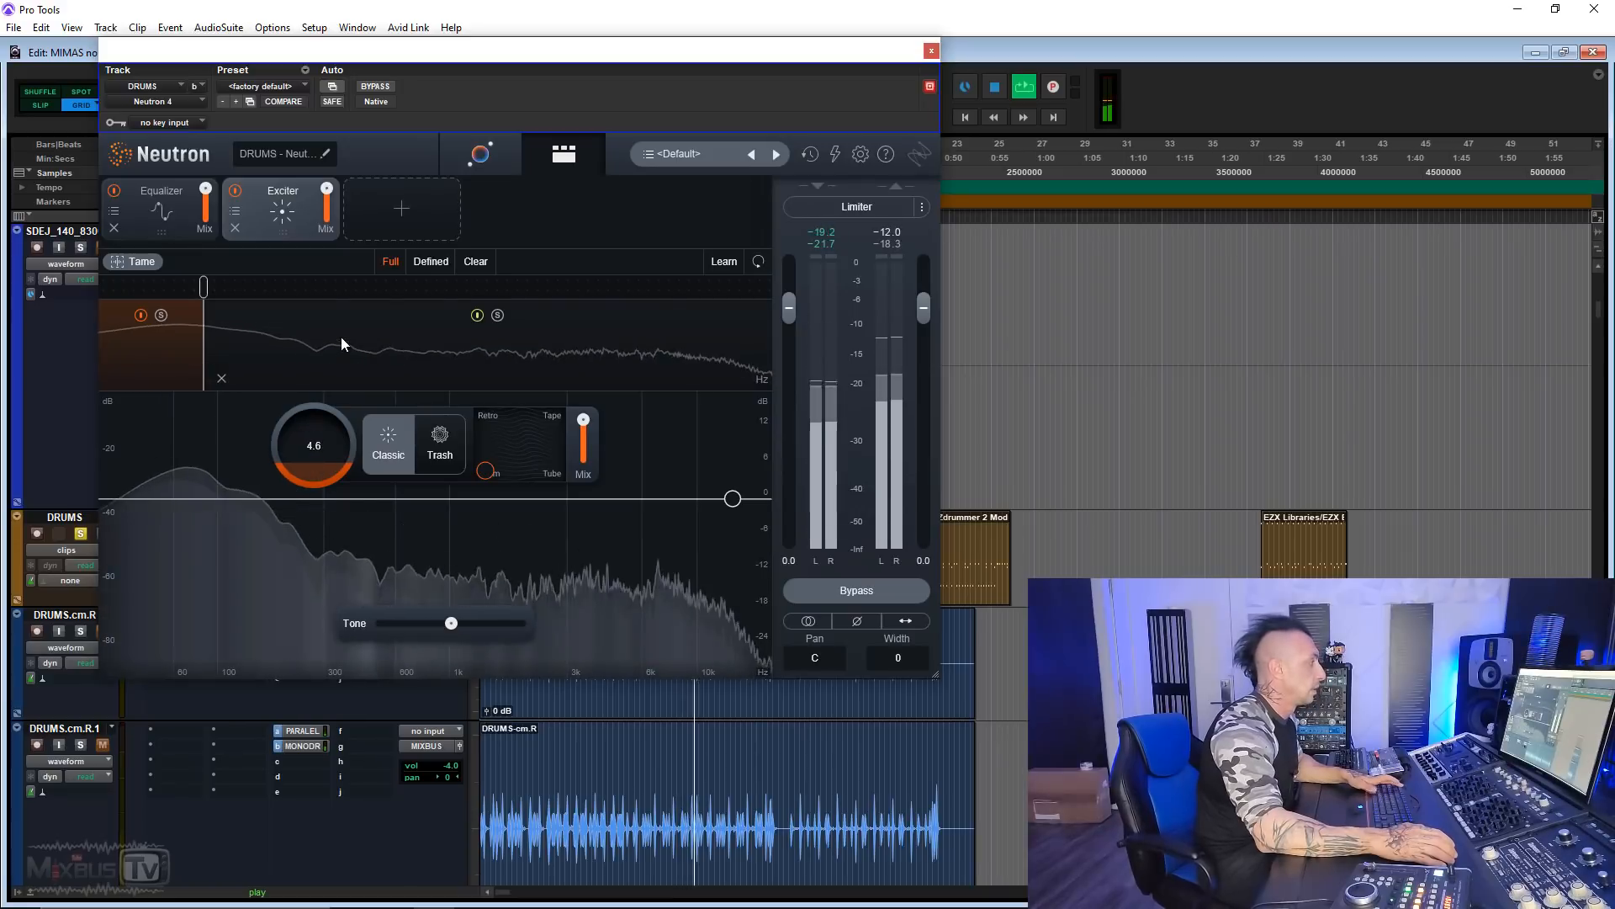
pyautogui.press('space')
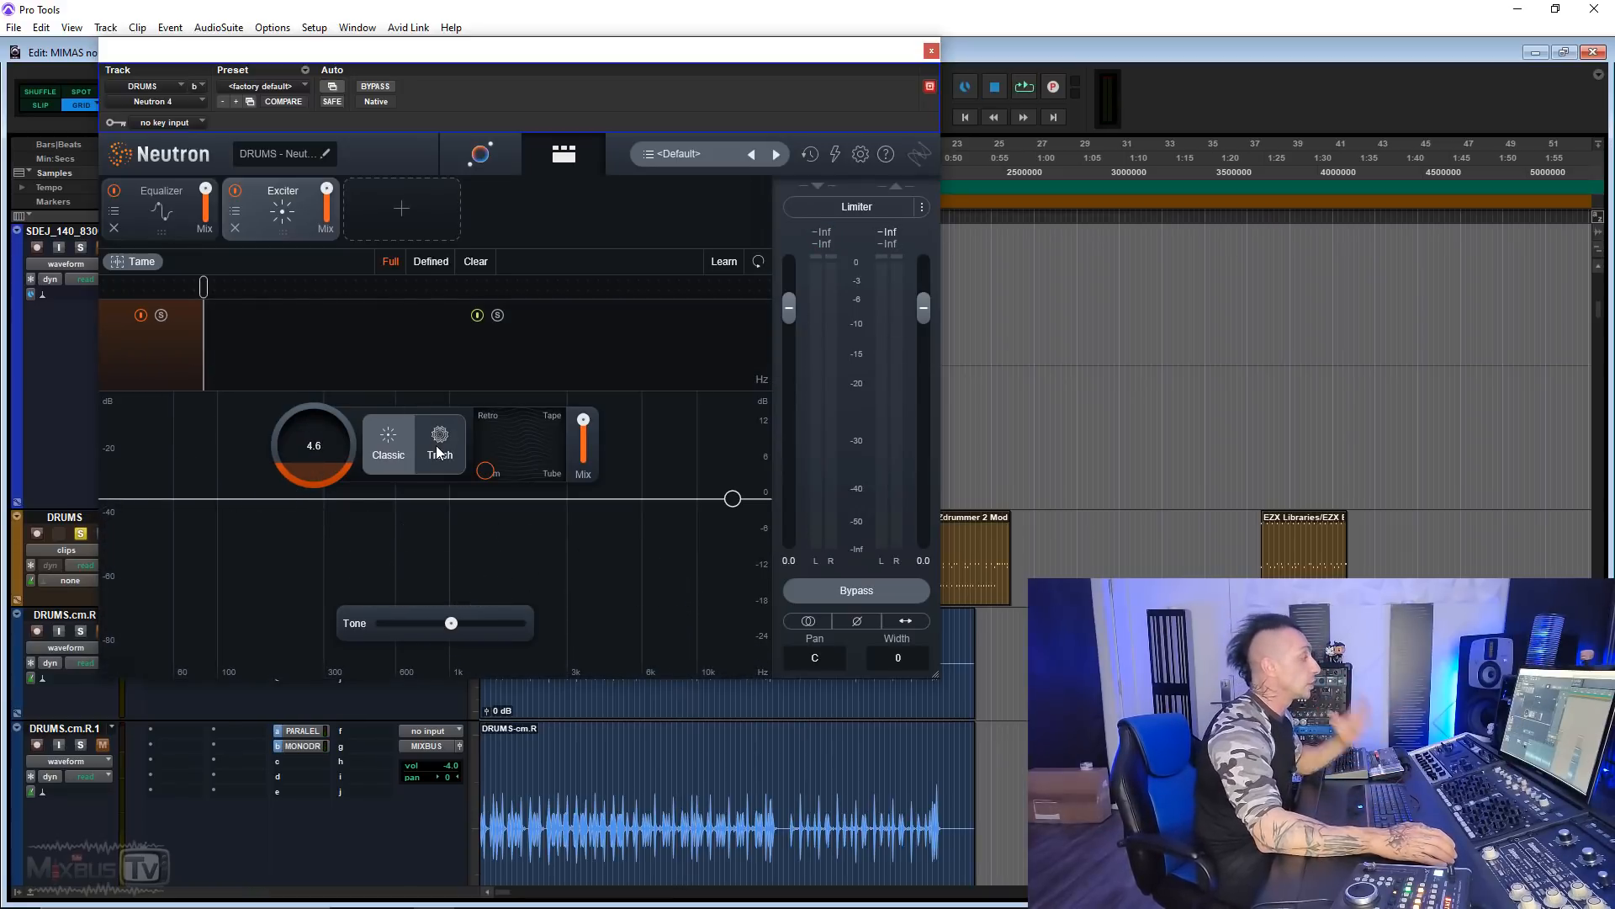
# Switch the low band to Trash distortion with its character at Clipper, and remove that band.
pyautogui.click(439, 452)
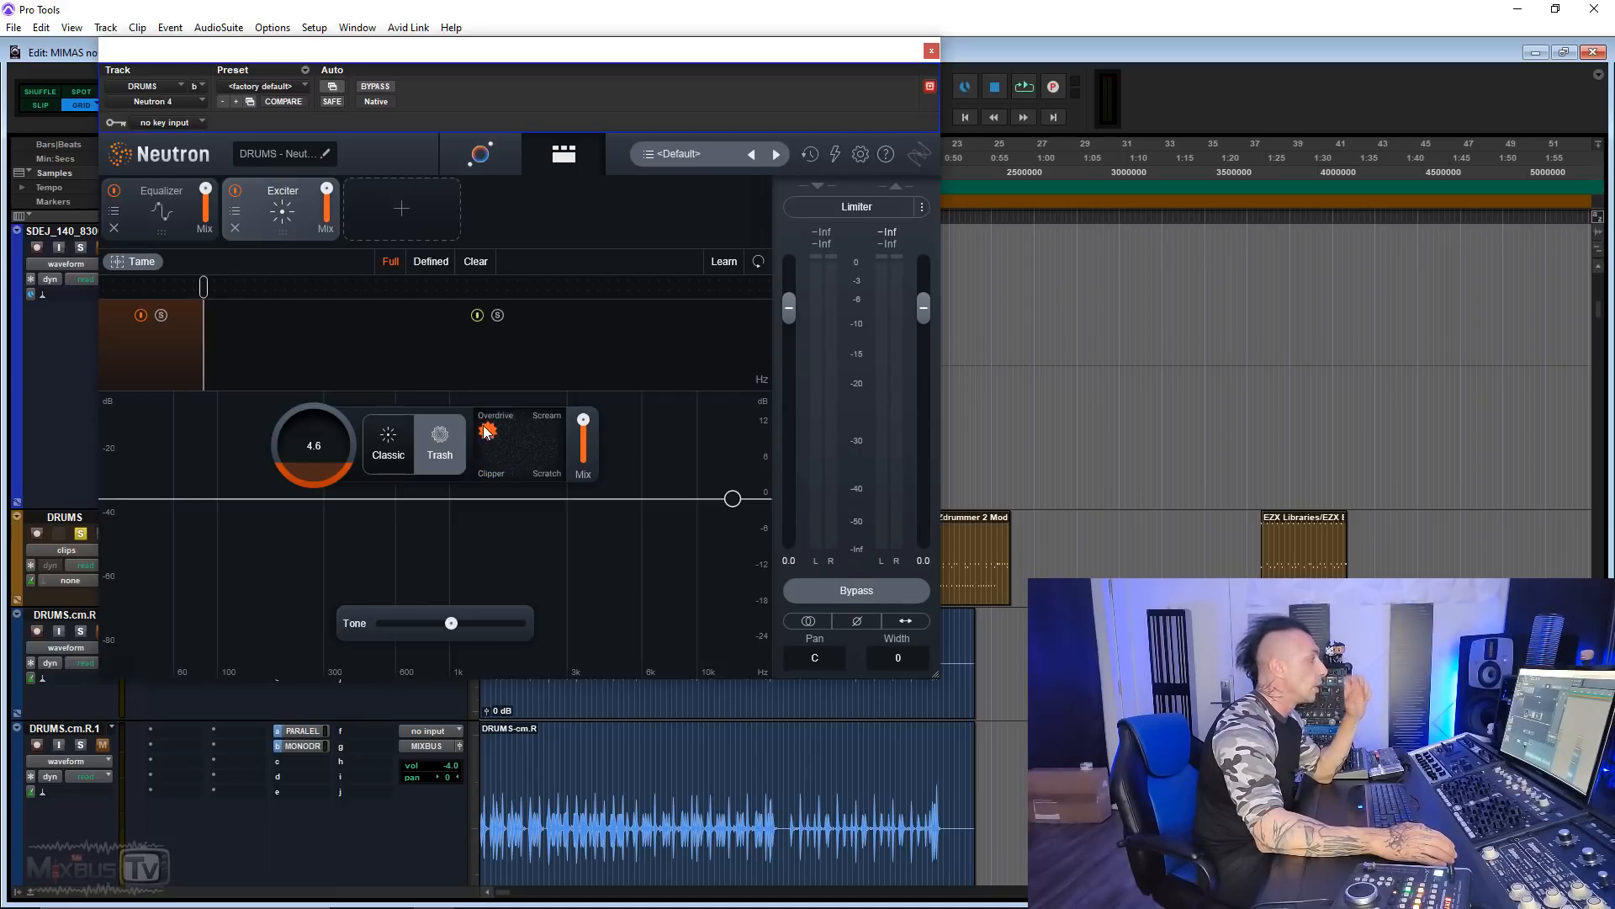
pyautogui.moveTo(521, 430); pyautogui.dragTo(486, 487)
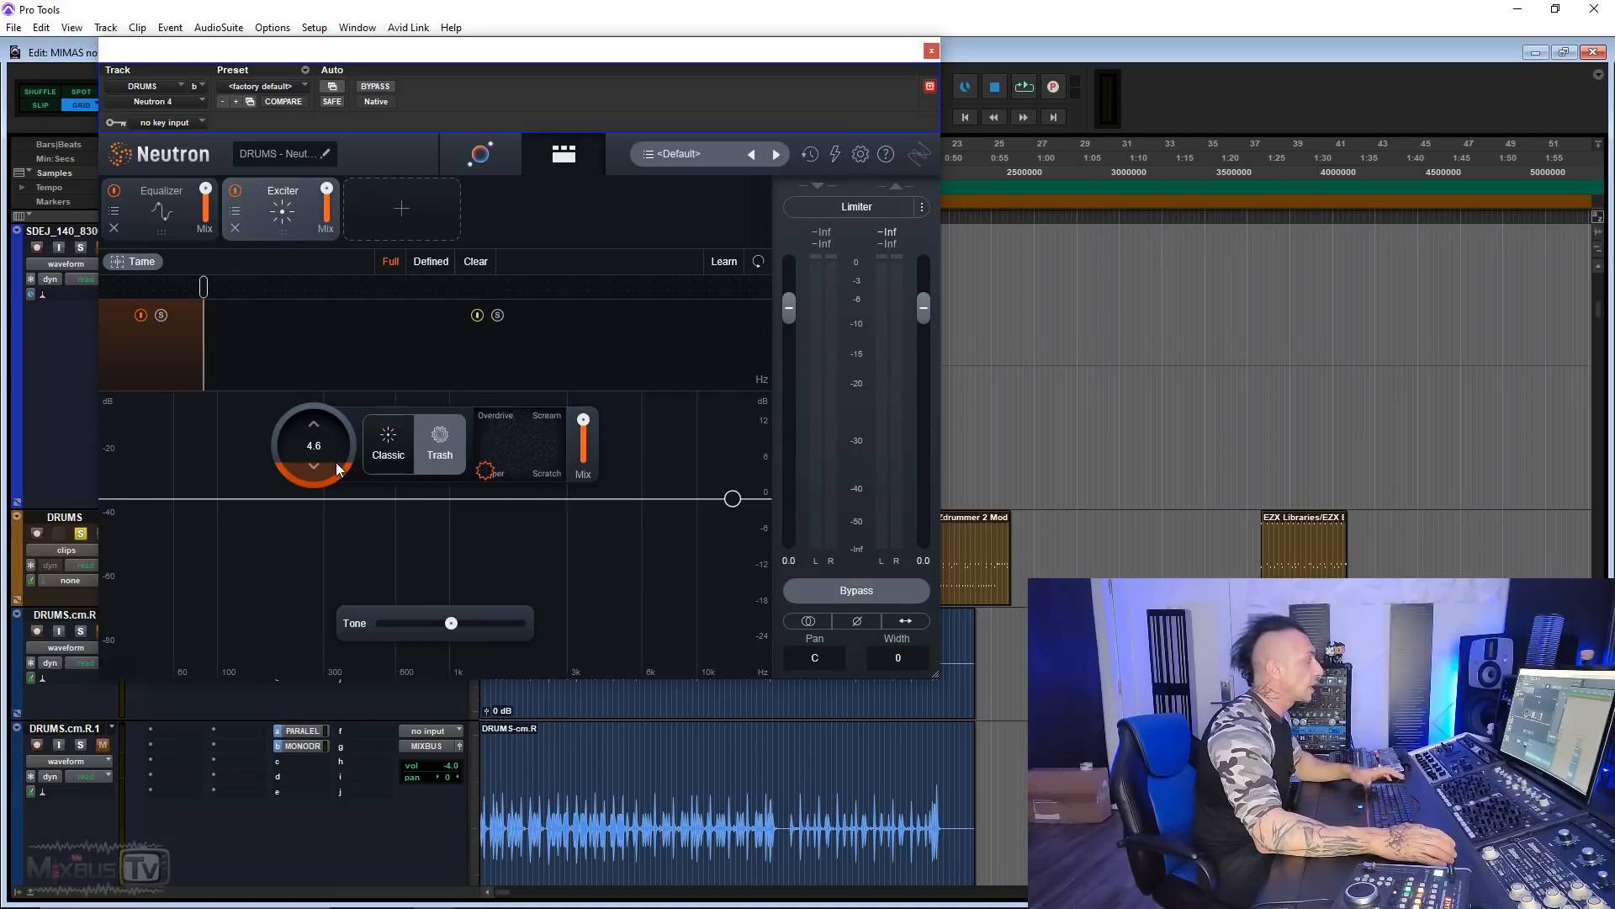
pyautogui.click(116, 385)
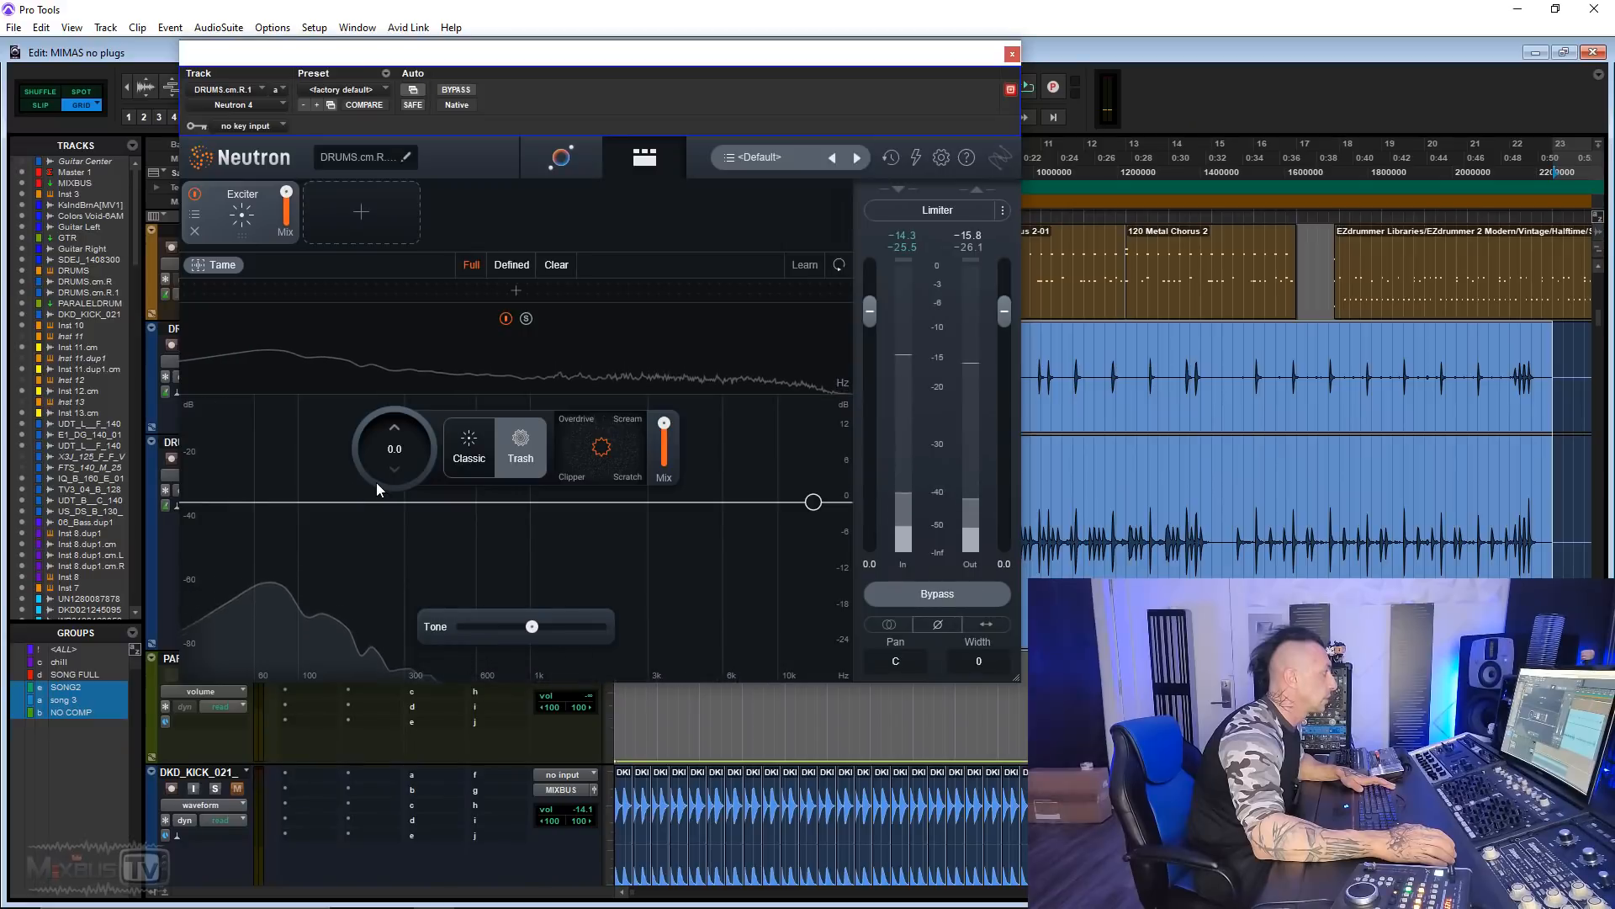
# On DRUMS.cm.R.1, raise the Exciter's drive to 7.4 and move its Trash character toward Clipper during playback.
pyautogui.press('space')
pyautogui.moveTo(389, 472); pyautogui.dragTo(401, 362)
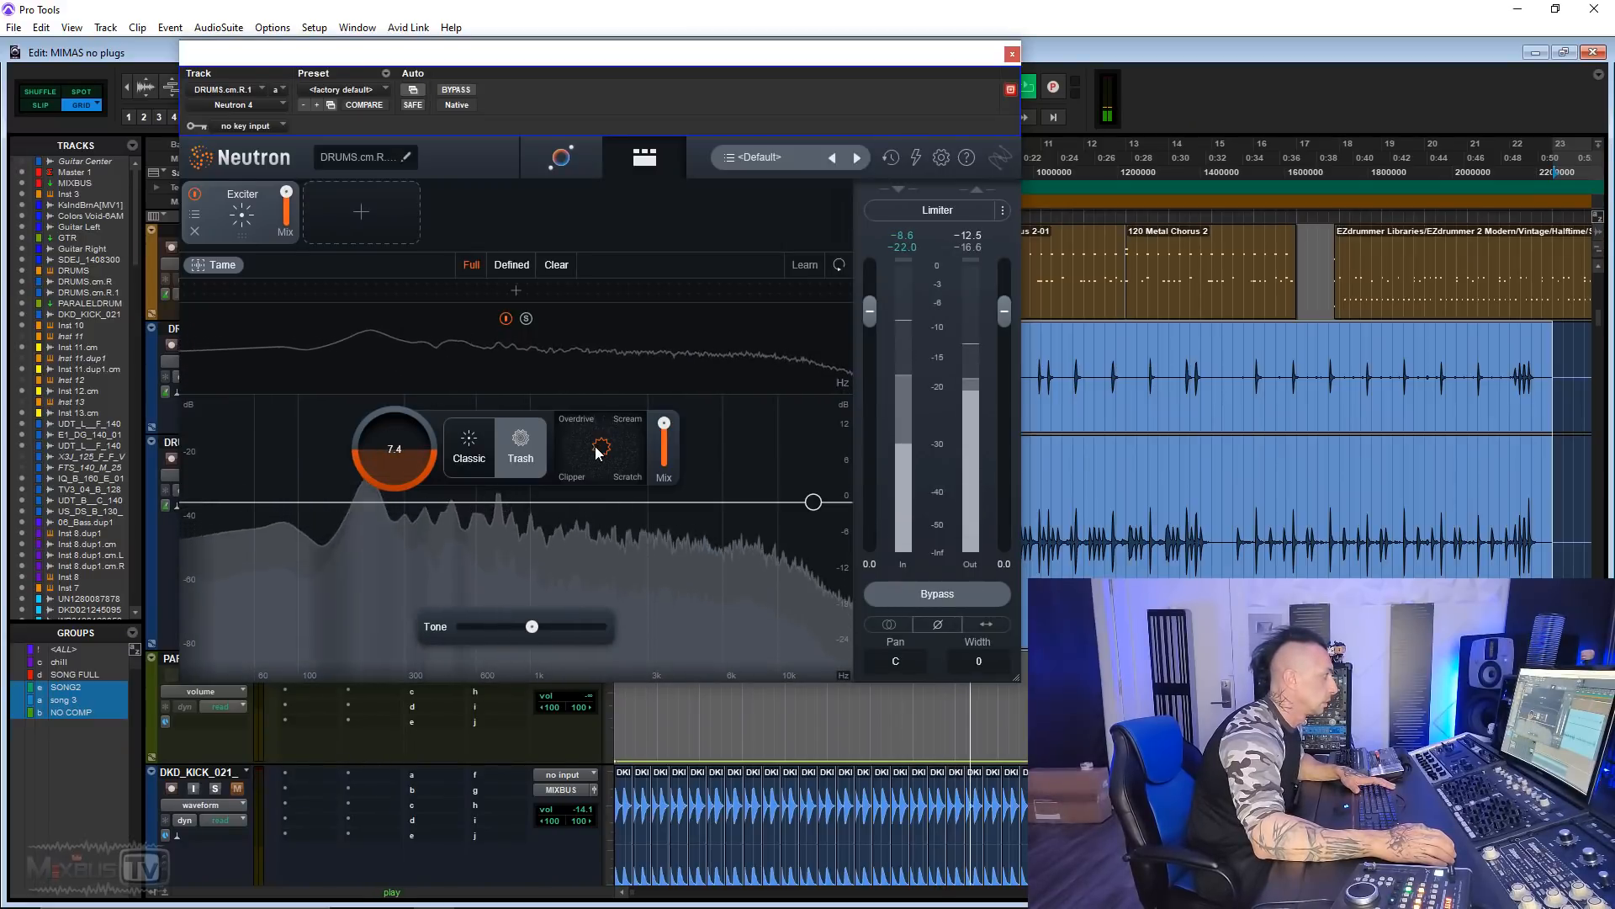
pyautogui.moveTo(602, 447)
pyautogui.mouseDown()
pyautogui.moveTo(568, 437)
pyautogui.moveTo(631, 478)
pyautogui.moveTo(587, 428)
pyautogui.mouseUp()
pyautogui.moveTo(568, 429)
pyautogui.mouseDown()
pyautogui.moveTo(562, 476)
pyautogui.moveTo(562, 458)
pyautogui.mouseUp()
pyautogui.press('space')
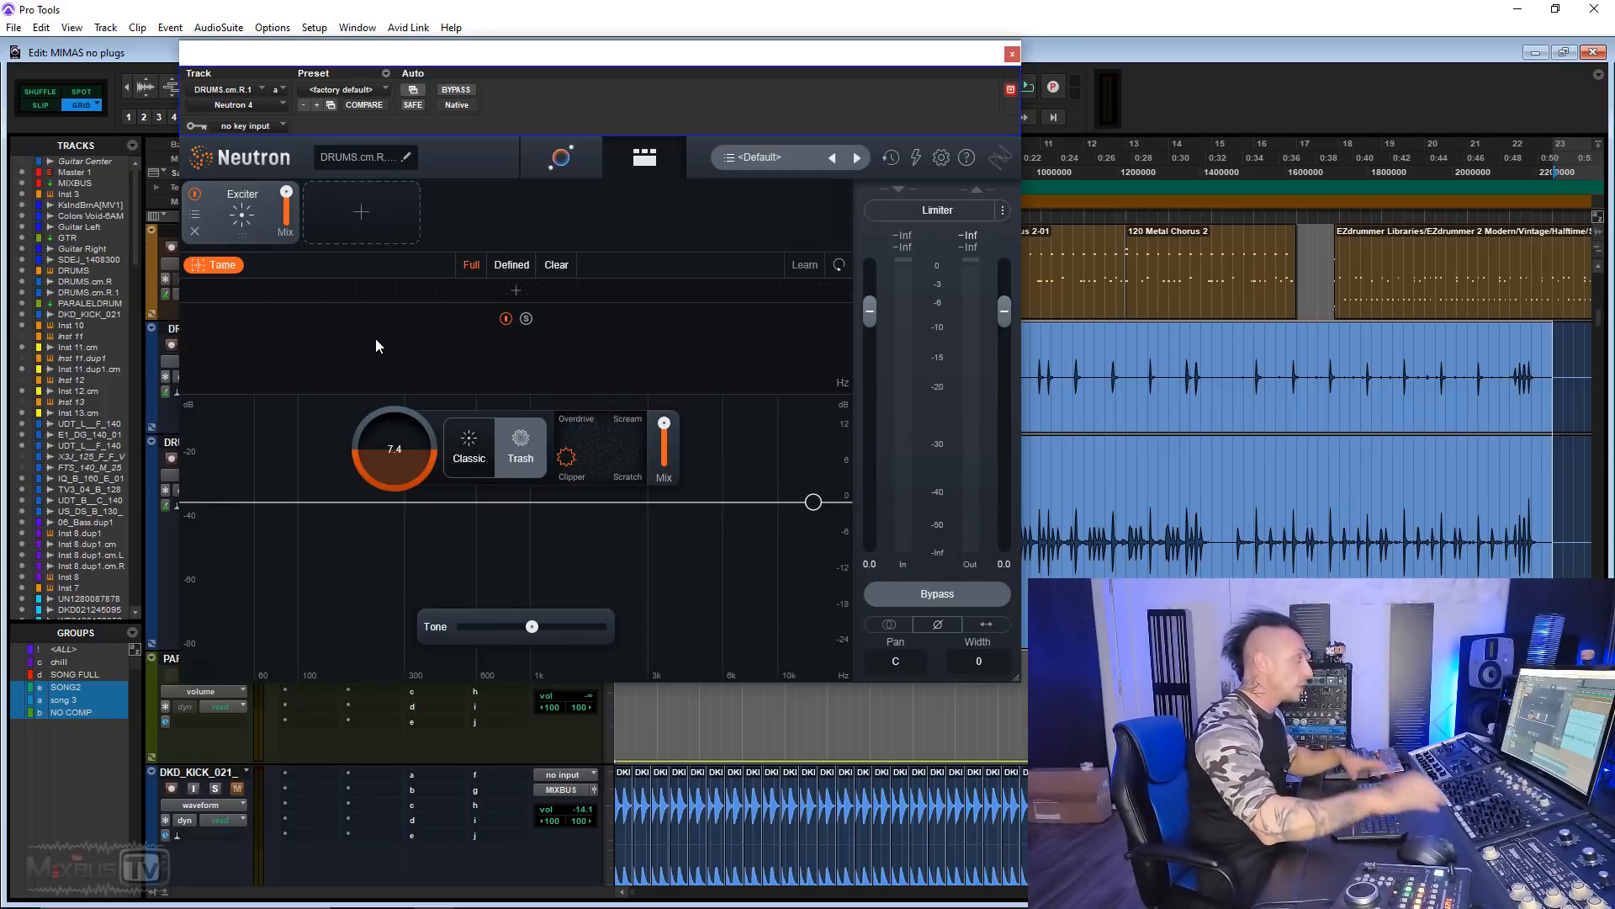
# Switch the Exciter to Classic distortion, set the output gain to 6.6 dB, and move its character from Tape to Tube during playback.
pyautogui.click(469, 446)
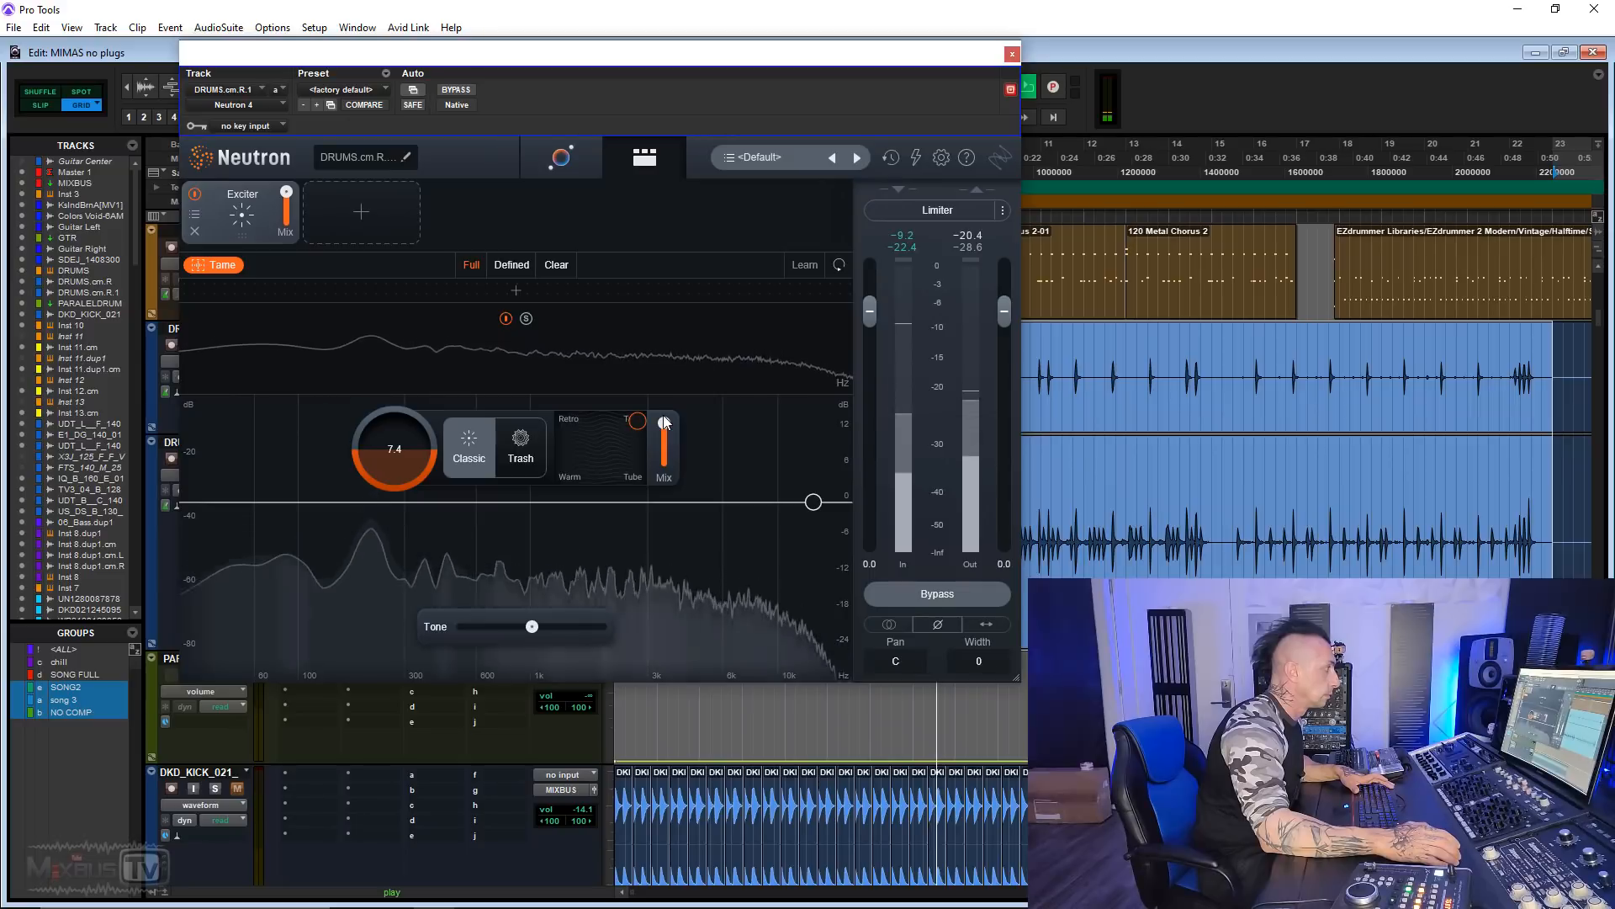
pyautogui.moveTo(1011, 317); pyautogui.dragTo(1011, 291)
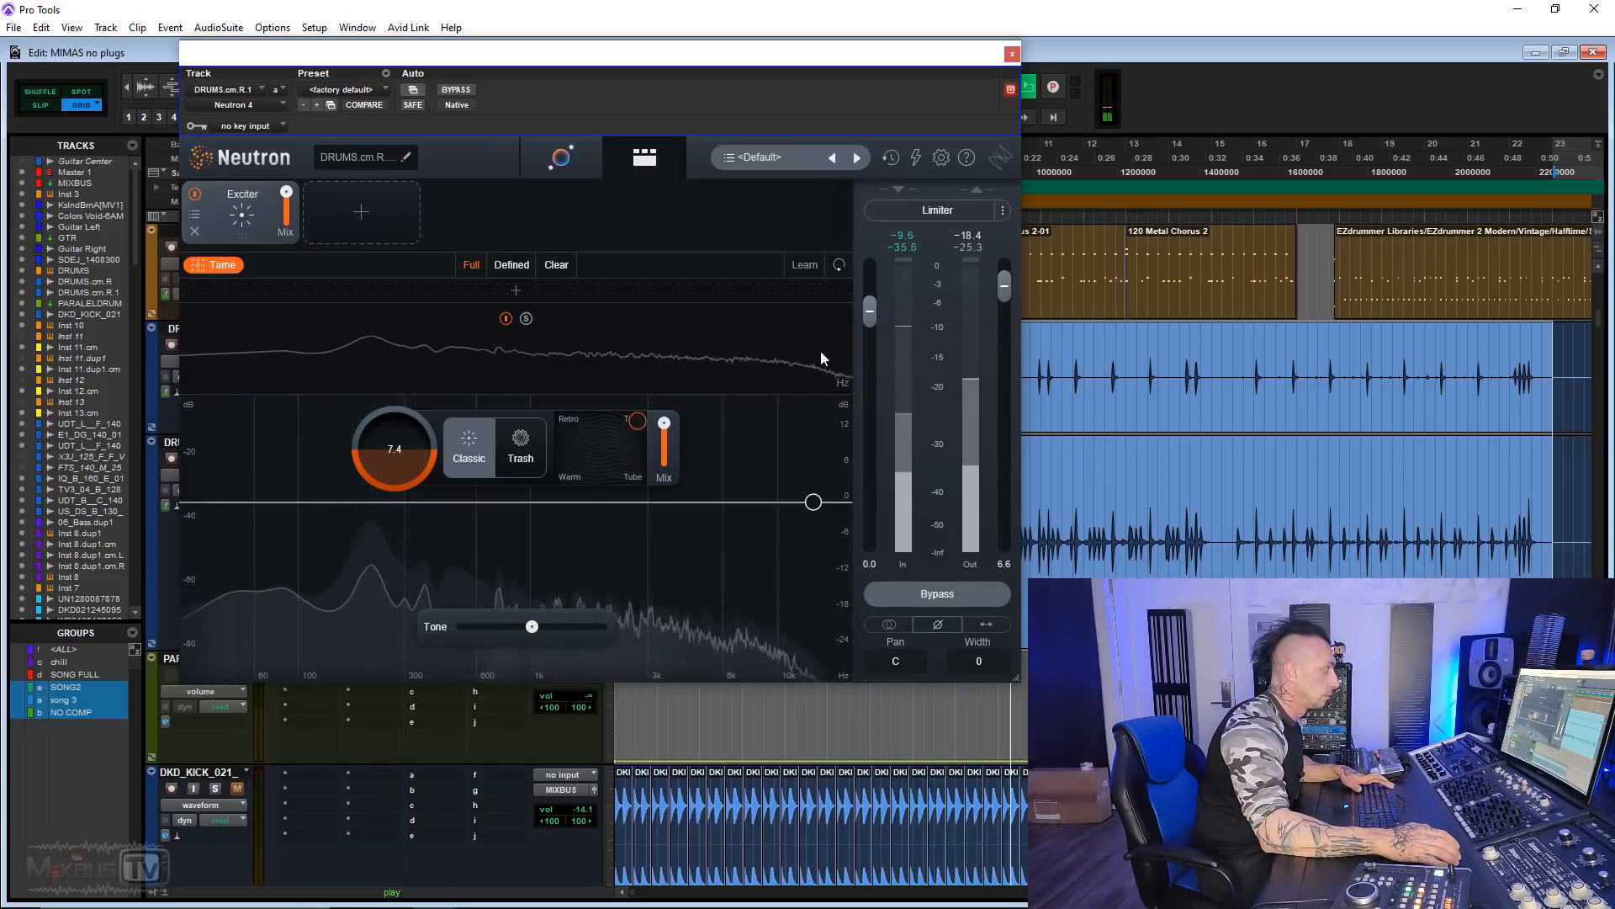
pyautogui.moveTo(637, 422); pyautogui.dragTo(633, 482)
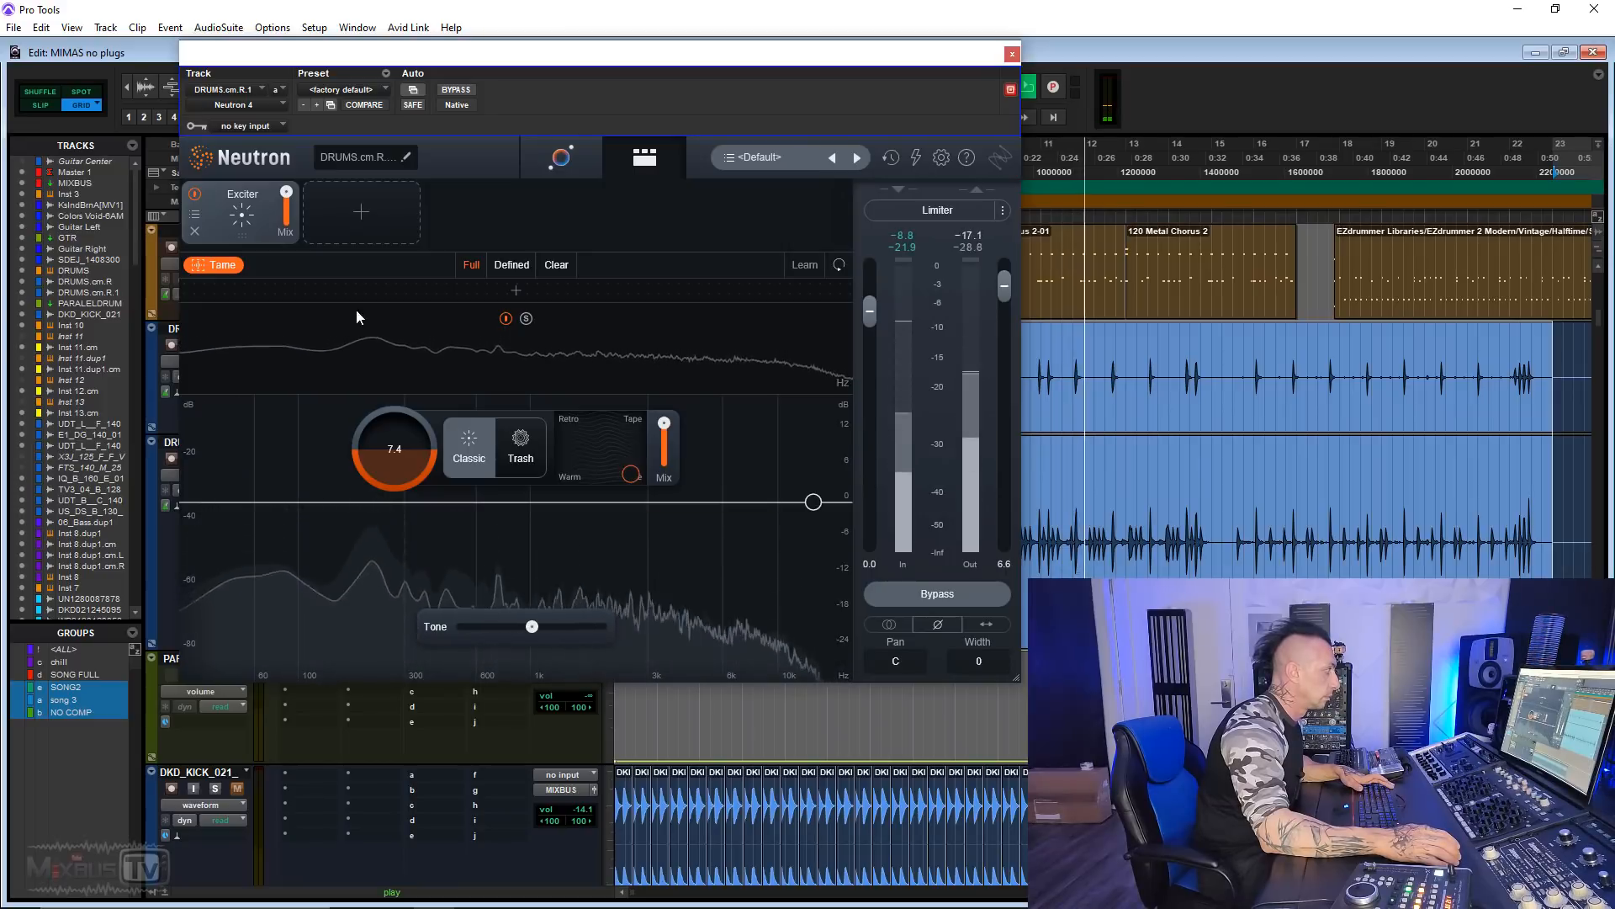
pyautogui.press('space')
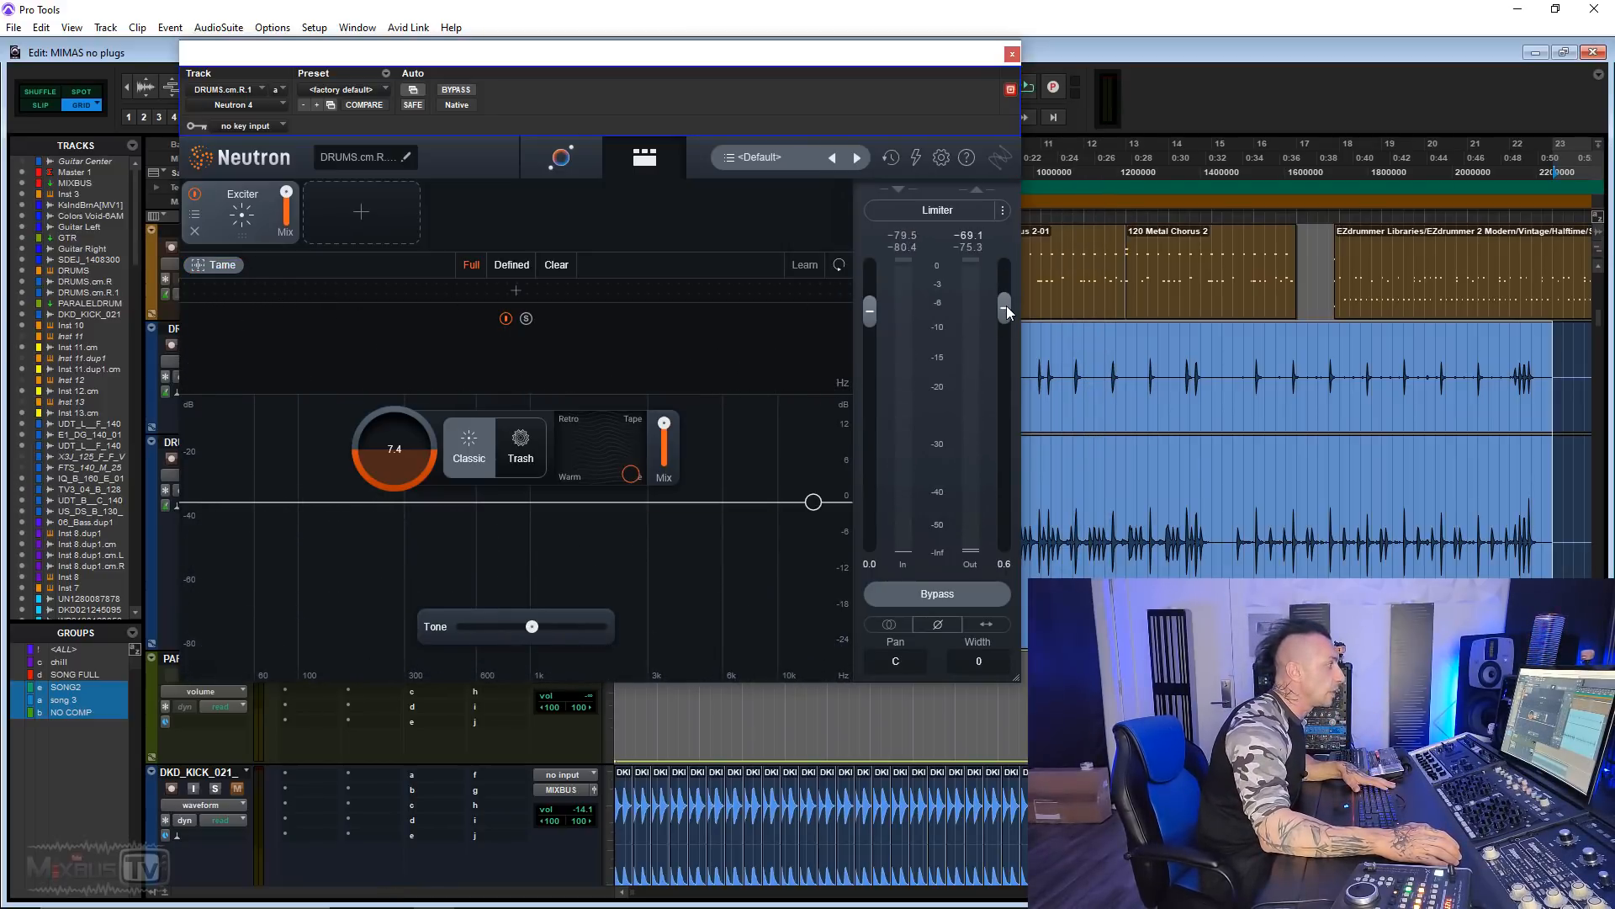
# Set the output gain to 0.6 dB and the Exciter's drive to 11.3, and turn Tame back on while the drums play.
pyautogui.moveTo(1006, 307); pyautogui.dragTo(1006, 312)
pyautogui.press('space')
pyautogui.moveTo(391, 437); pyautogui.dragTo(391, 393)
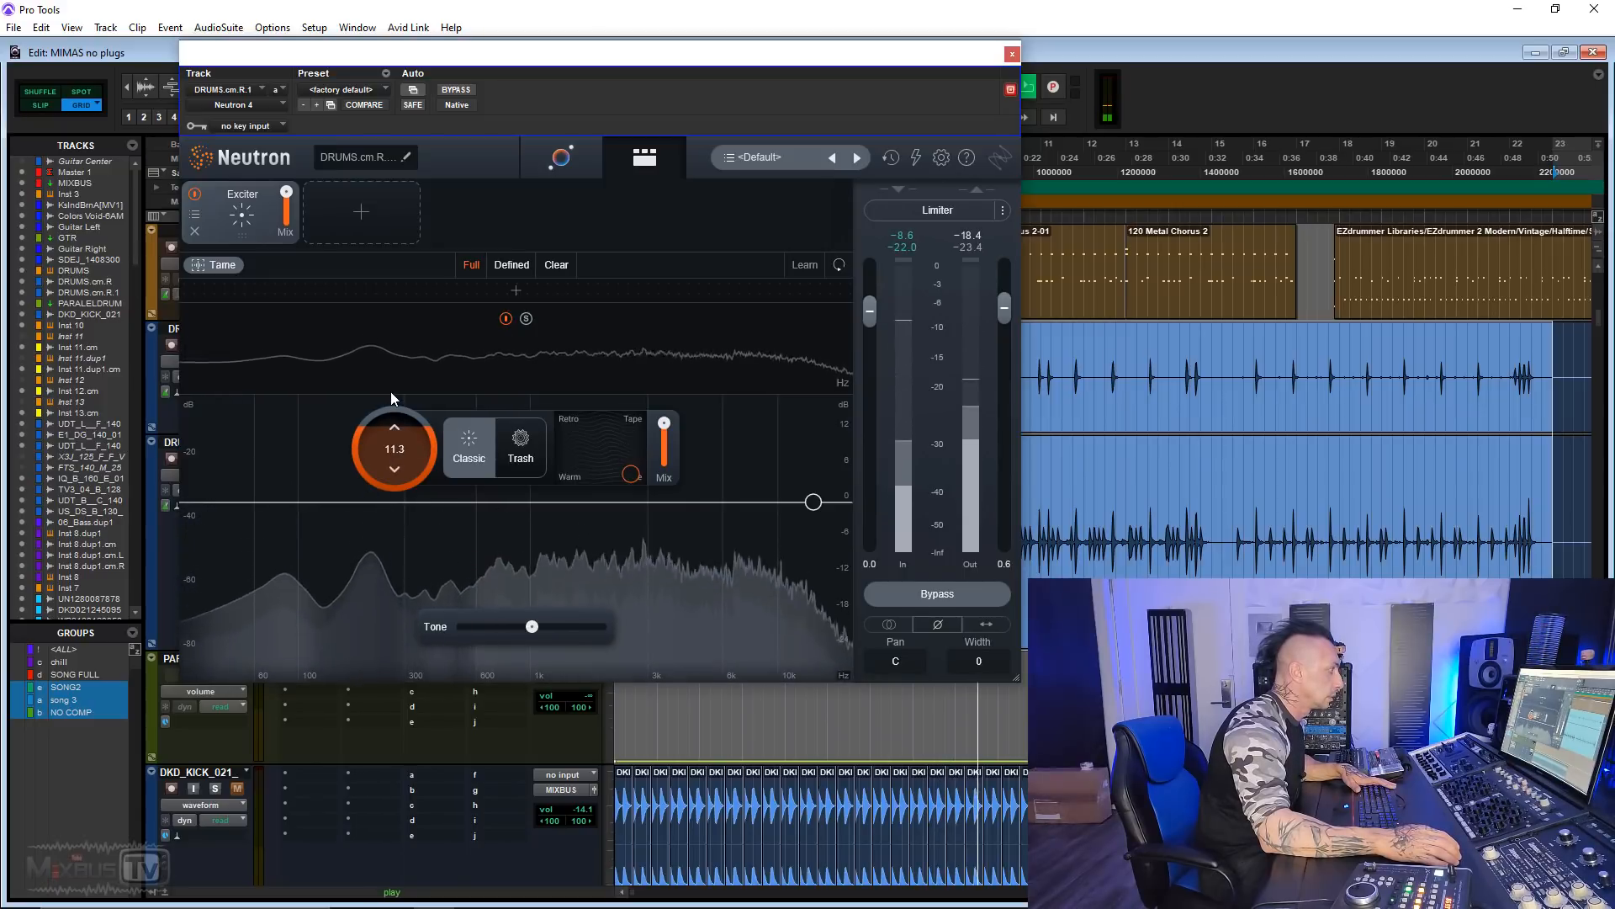
pyautogui.click(223, 269)
pyautogui.moveTo(1004, 309)
pyautogui.mouseDown()
pyautogui.moveTo(1003, 291)
pyautogui.moveTo(999, 304)
pyautogui.mouseUp()
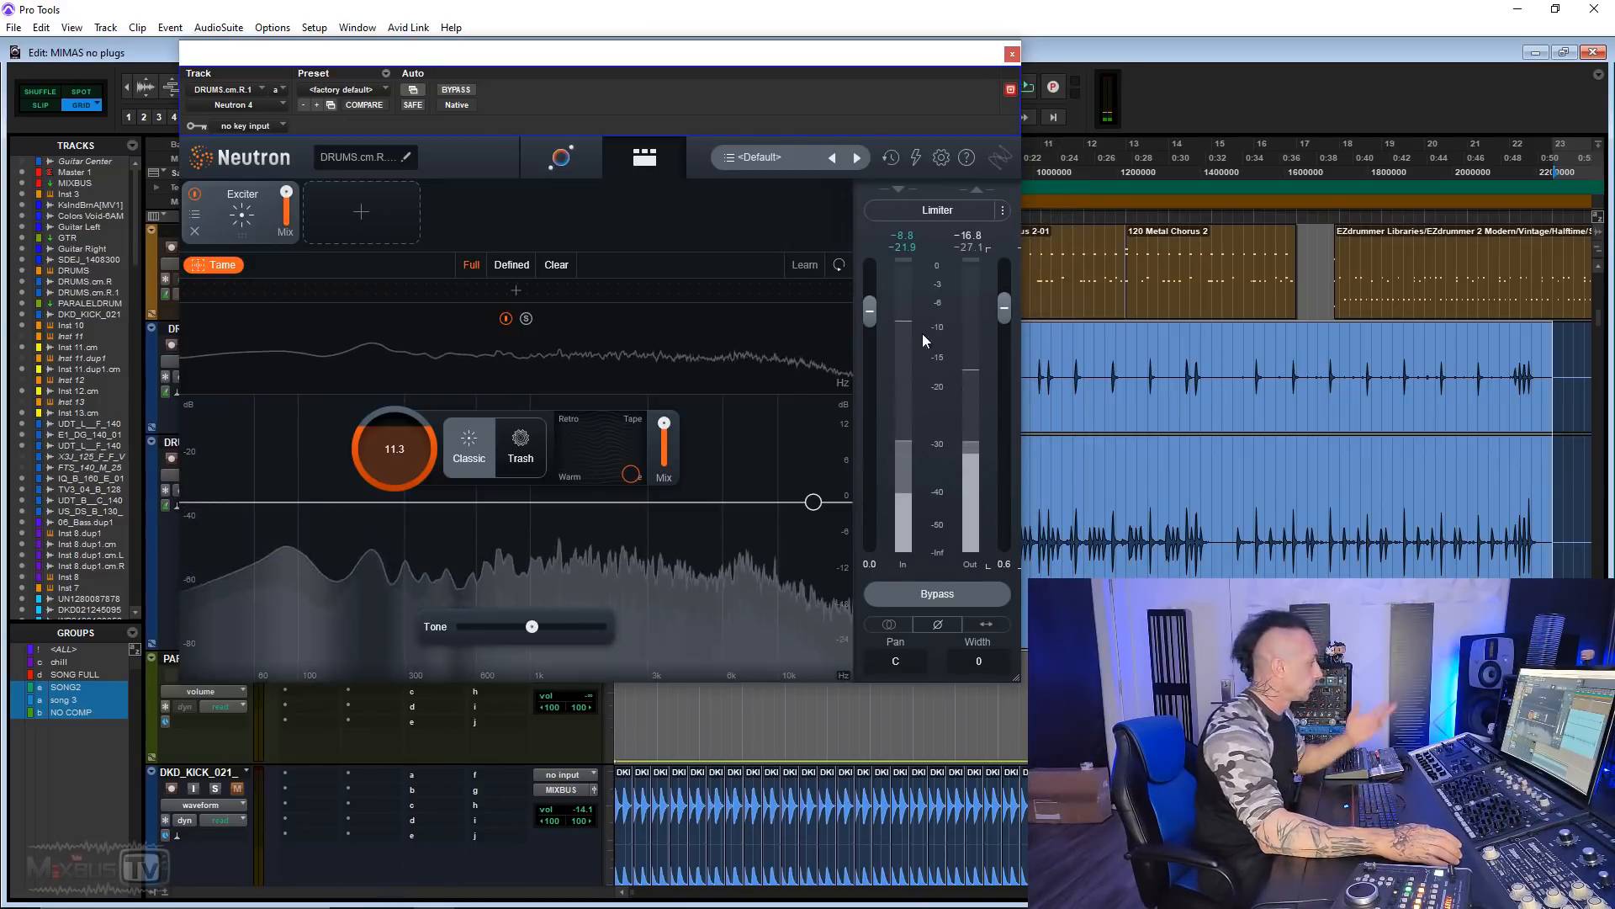
pyautogui.press('space')
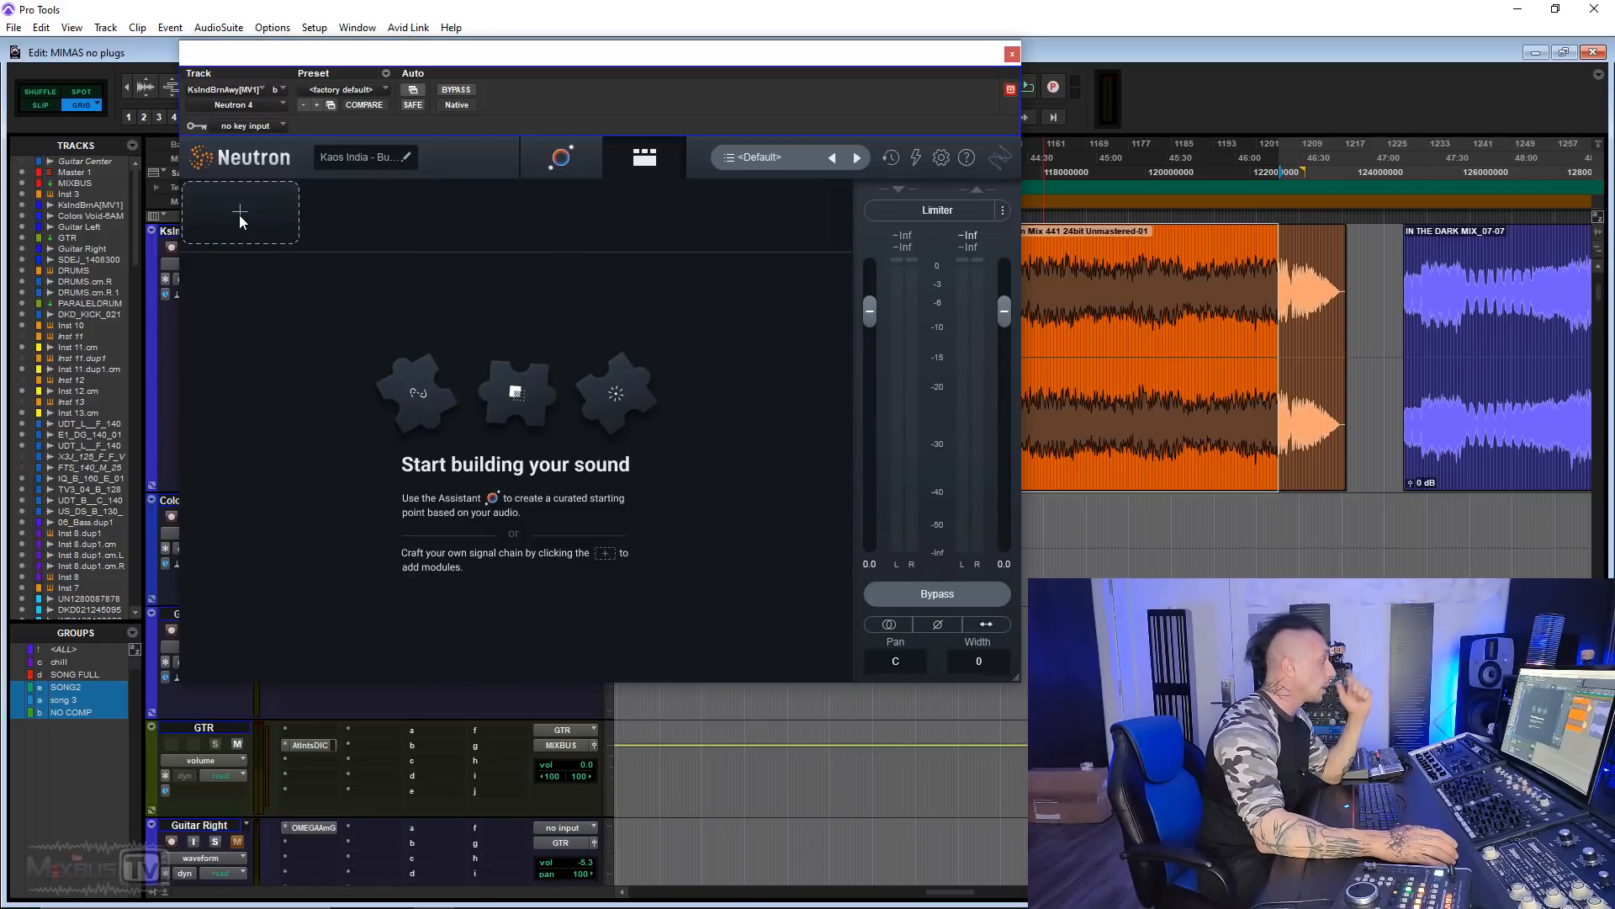
# Add an Unmask module to the empty Neutron chain on the Kaos India mix track.
pyautogui.click(239, 217)
pyautogui.click(239, 406)
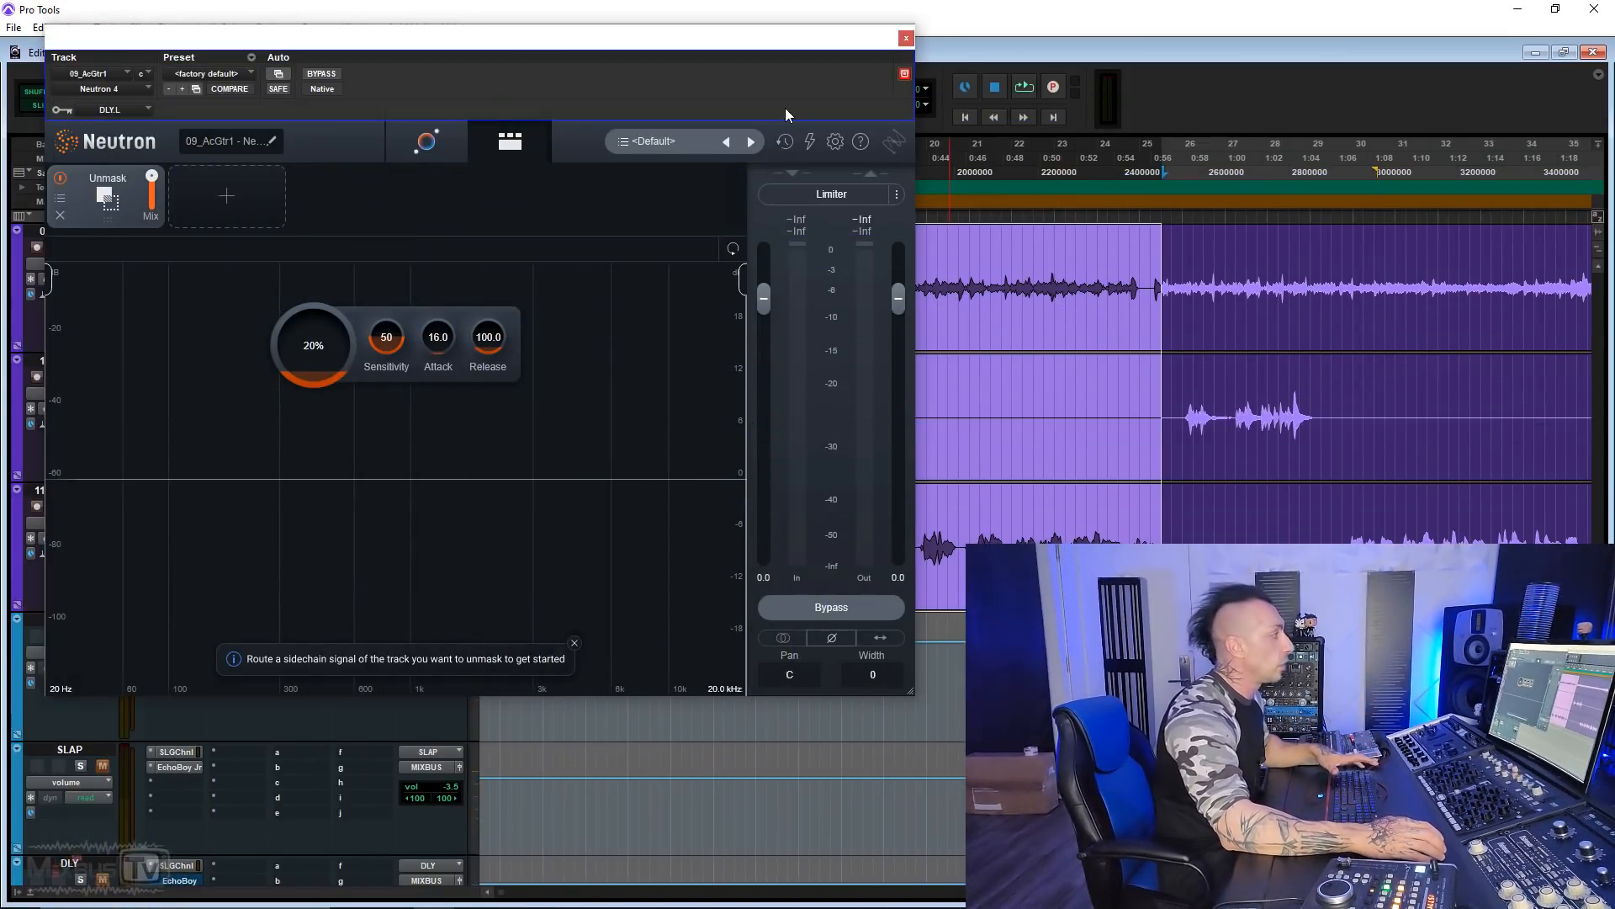
# Play the soloed 09_AcGtr1 and the soloed 11_LeadVox in turn with Unmask's spectrum and the track list in view.
pyautogui.moveTo(743, 52); pyautogui.dragTo(895, 227)
pyautogui.press('space')
pyautogui.moveTo(454, 220); pyautogui.dragTo(490, 91)
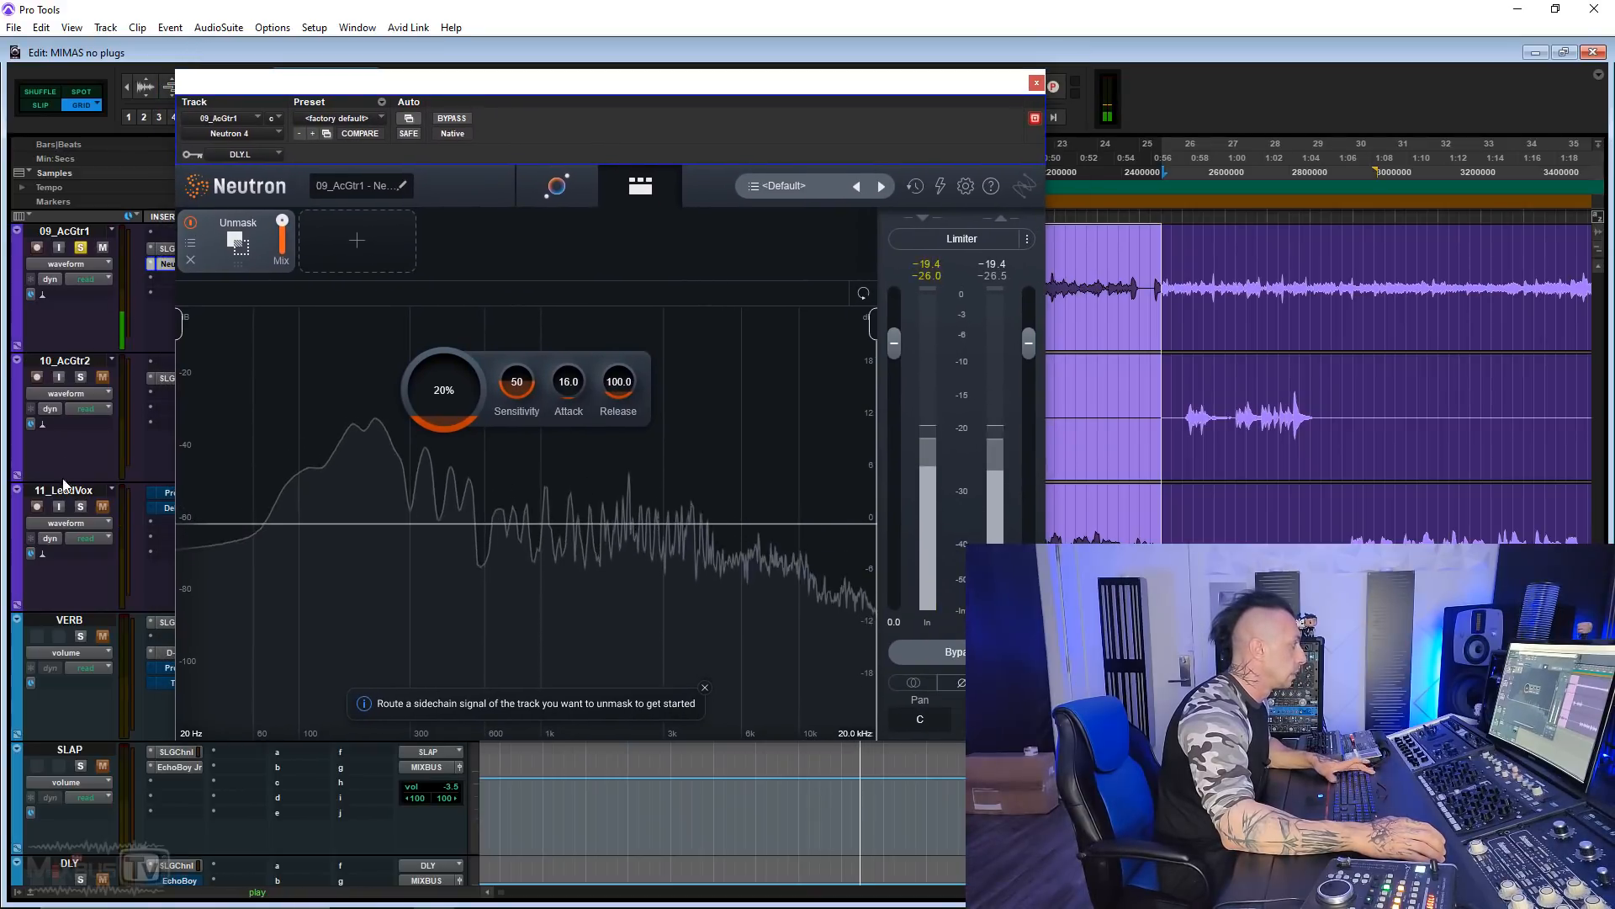
pyautogui.keyDown('ctrl'); pyautogui.click(81, 506); pyautogui.keyUp('ctrl')
pyautogui.press('space')
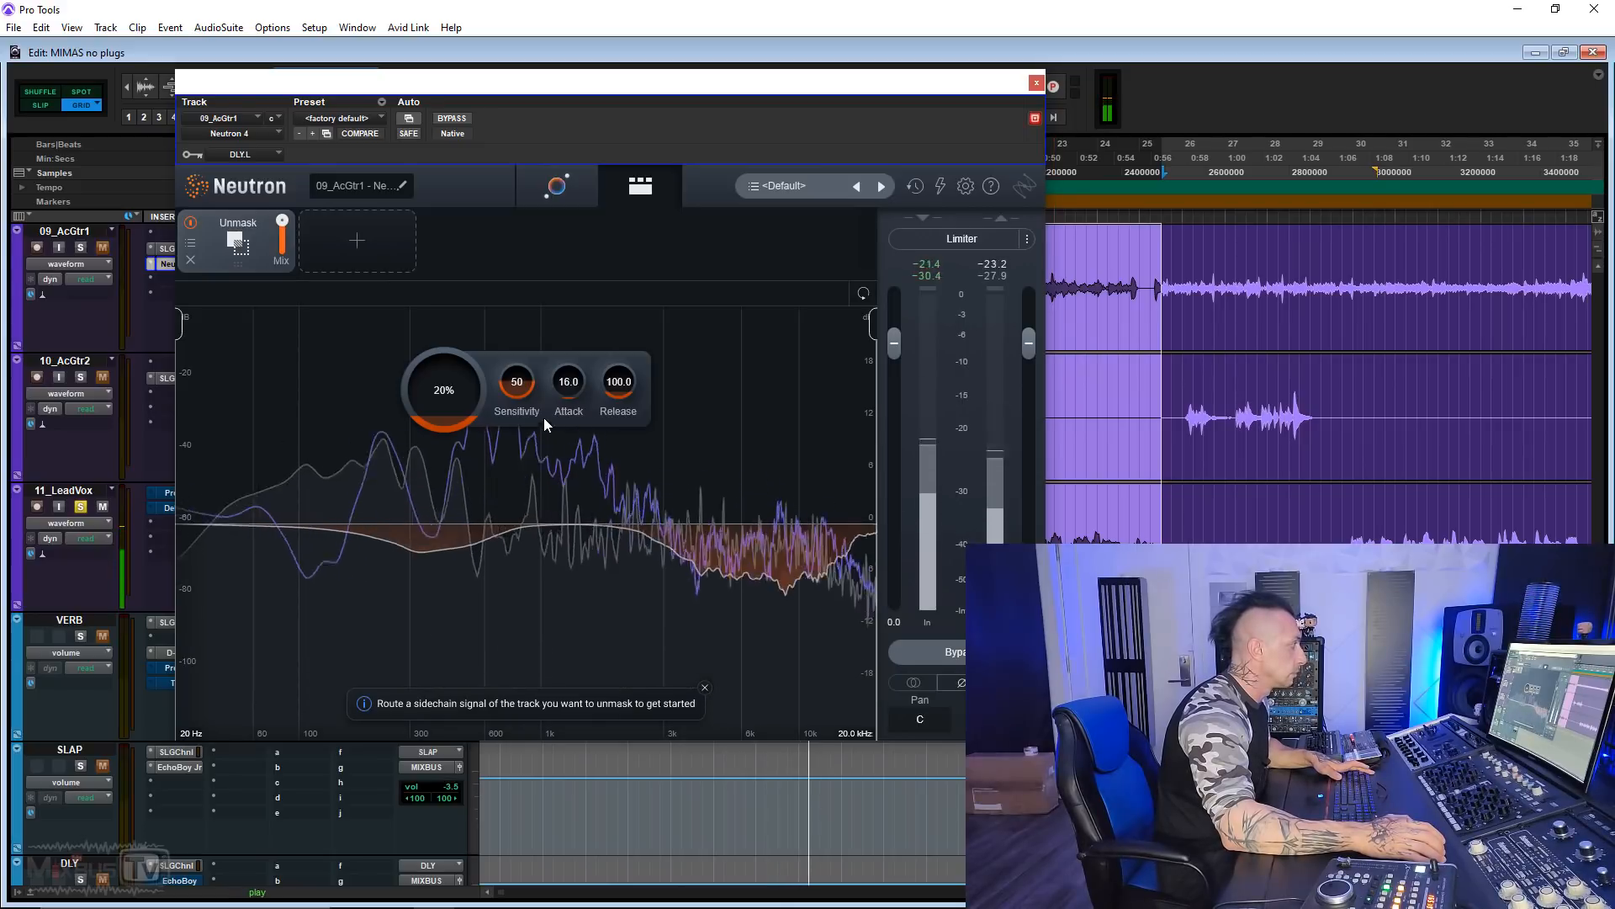
pyautogui.press('space')
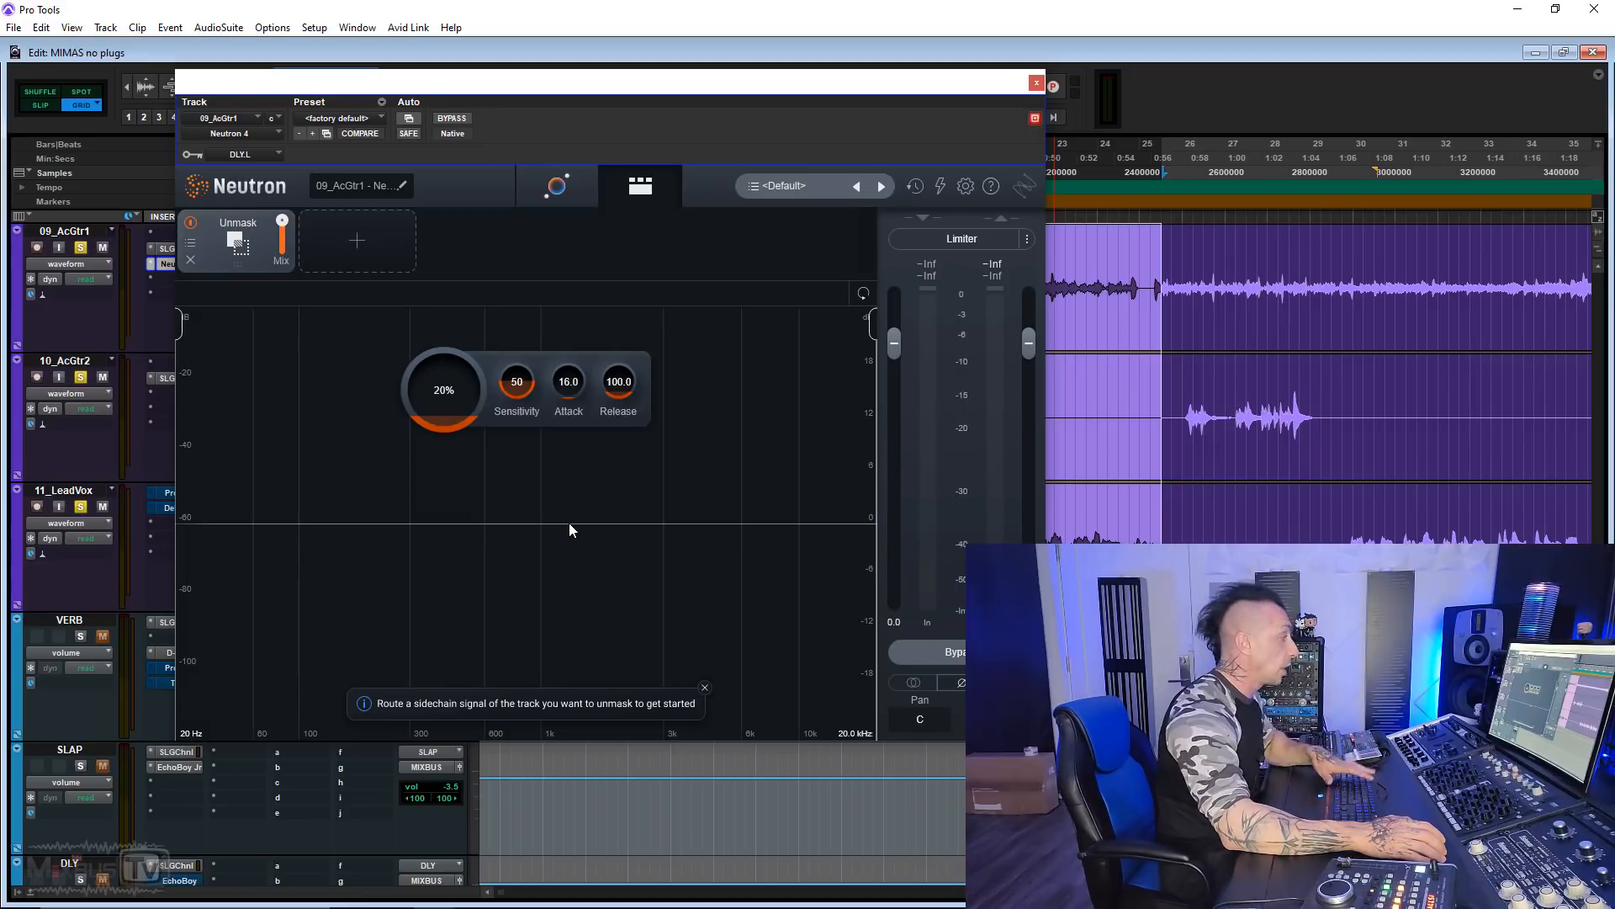
# Play the guitar with Unmask's amount raised to 30% and compare it against the bypassed sound.
pyautogui.press('space')
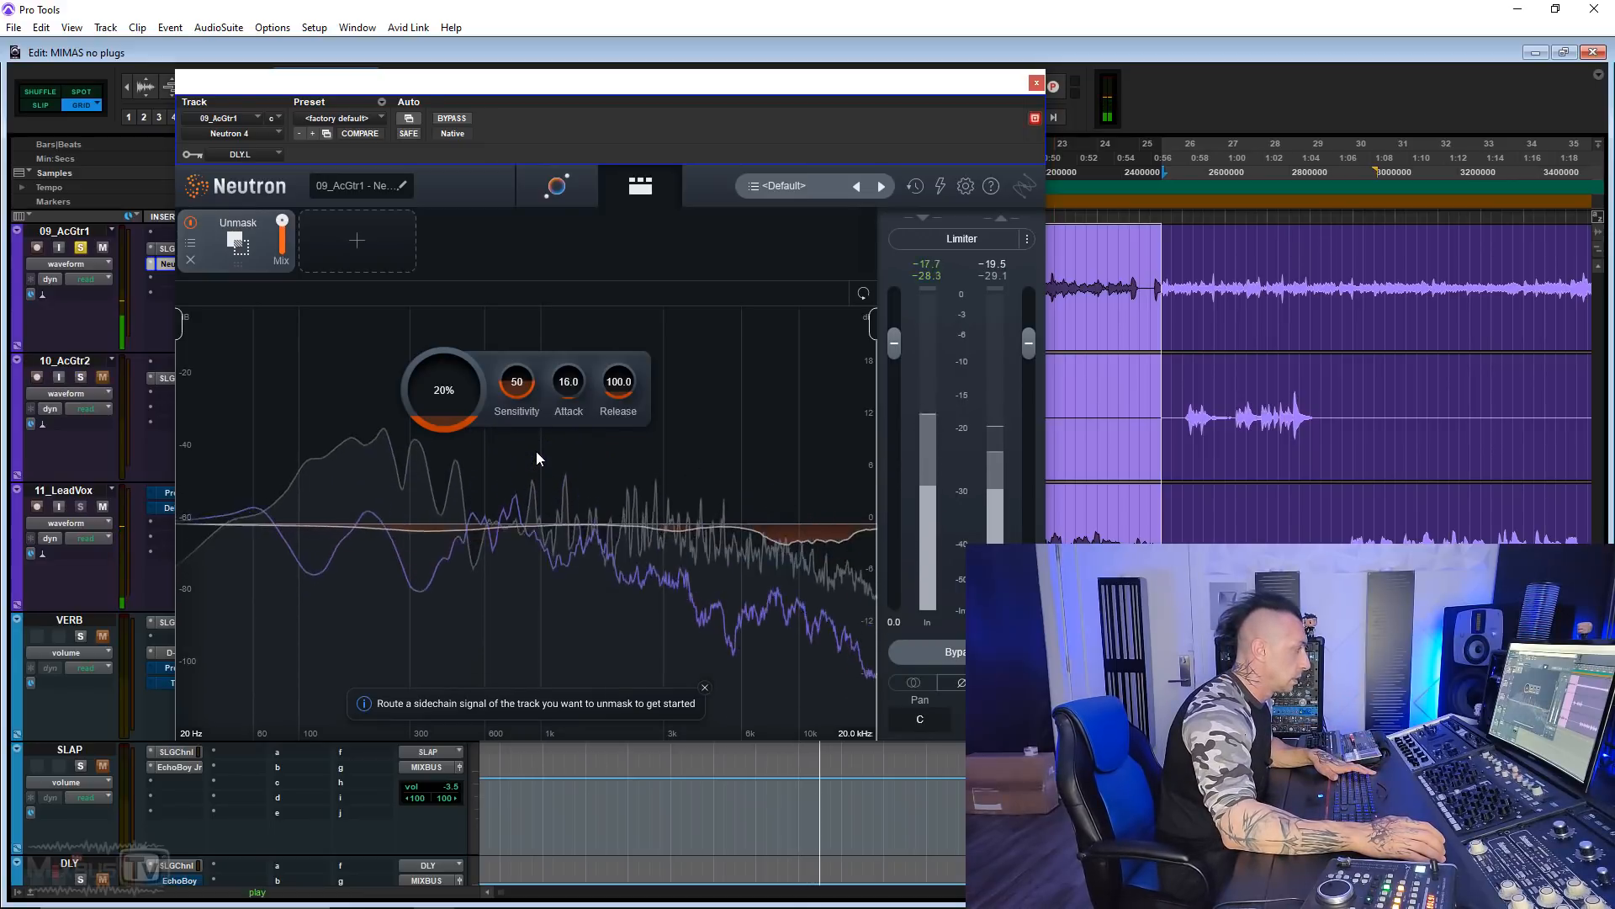
pyautogui.moveTo(459, 418)
pyautogui.mouseDown()
pyautogui.moveTo(462, 351)
pyautogui.moveTo(460, 396)
pyautogui.mouseUp()
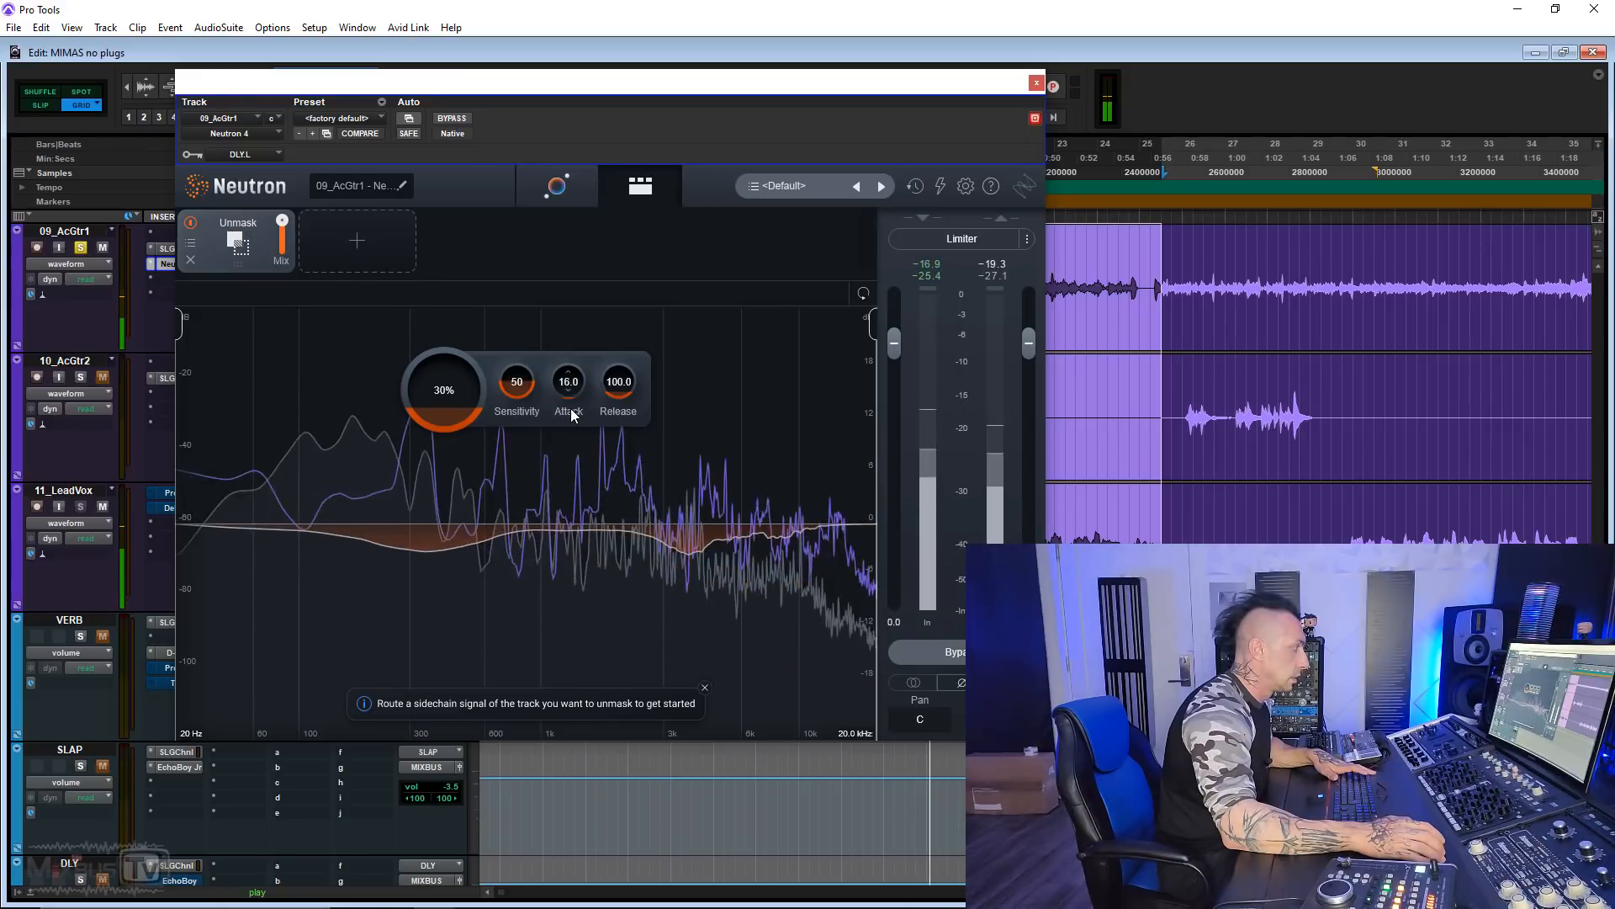
pyautogui.click(453, 121)
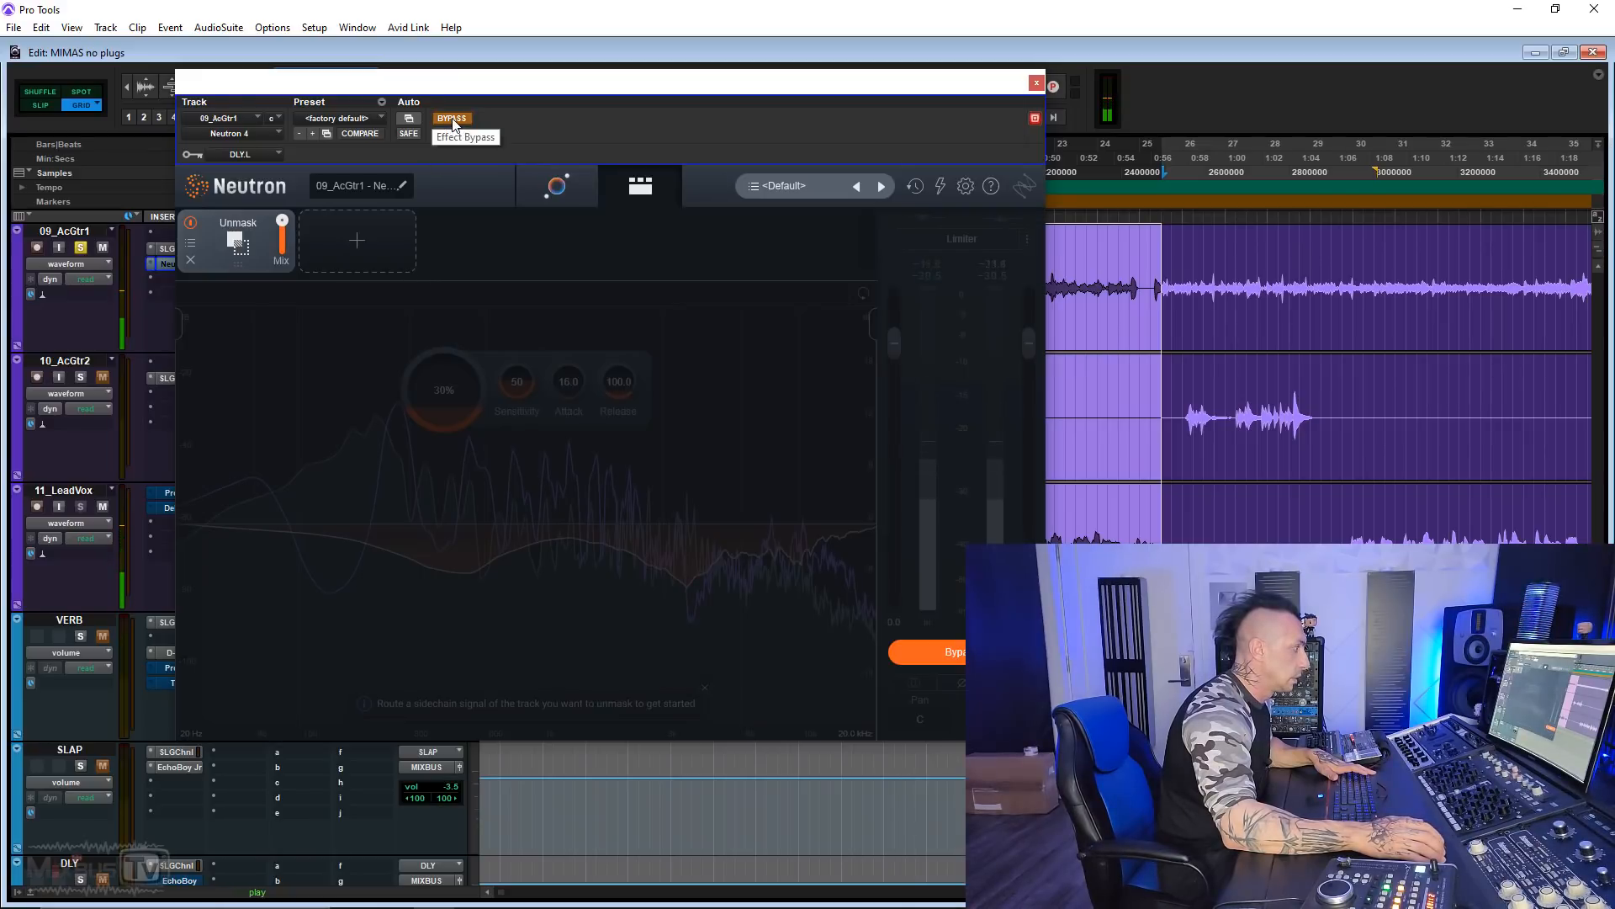
pyautogui.click(453, 119)
# Set Unmask's amount to 49%, sensitivity to 31, attack to 9.0 and release to 34.0, and restart playback.
pyautogui.scroll(6, 458, 405)
pyautogui.press('space')
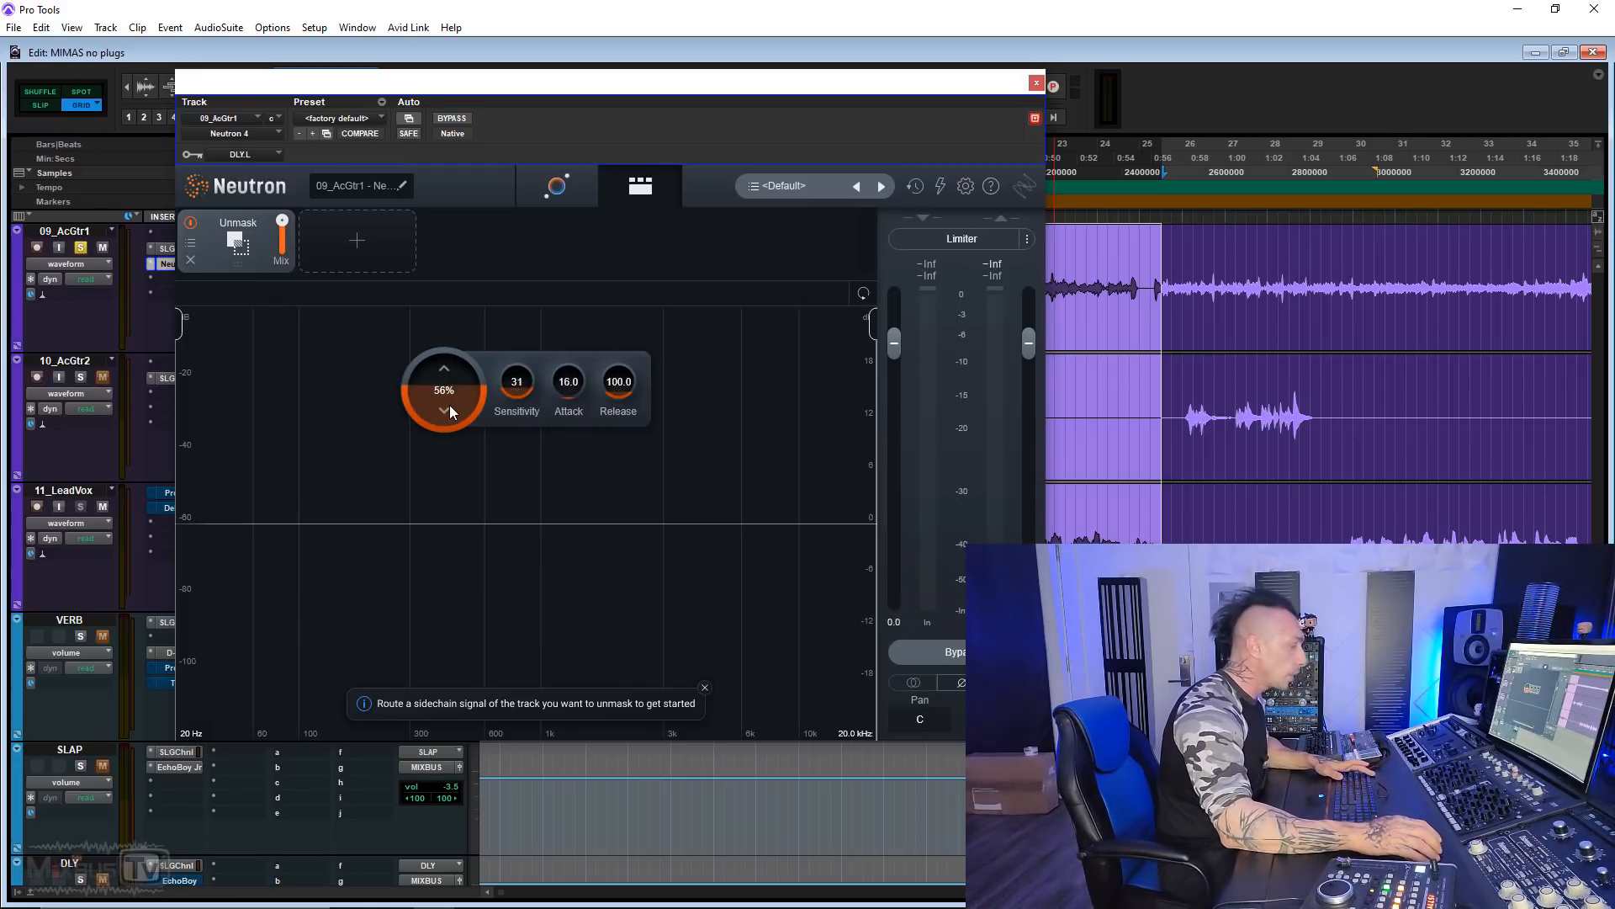
pyautogui.press('space')
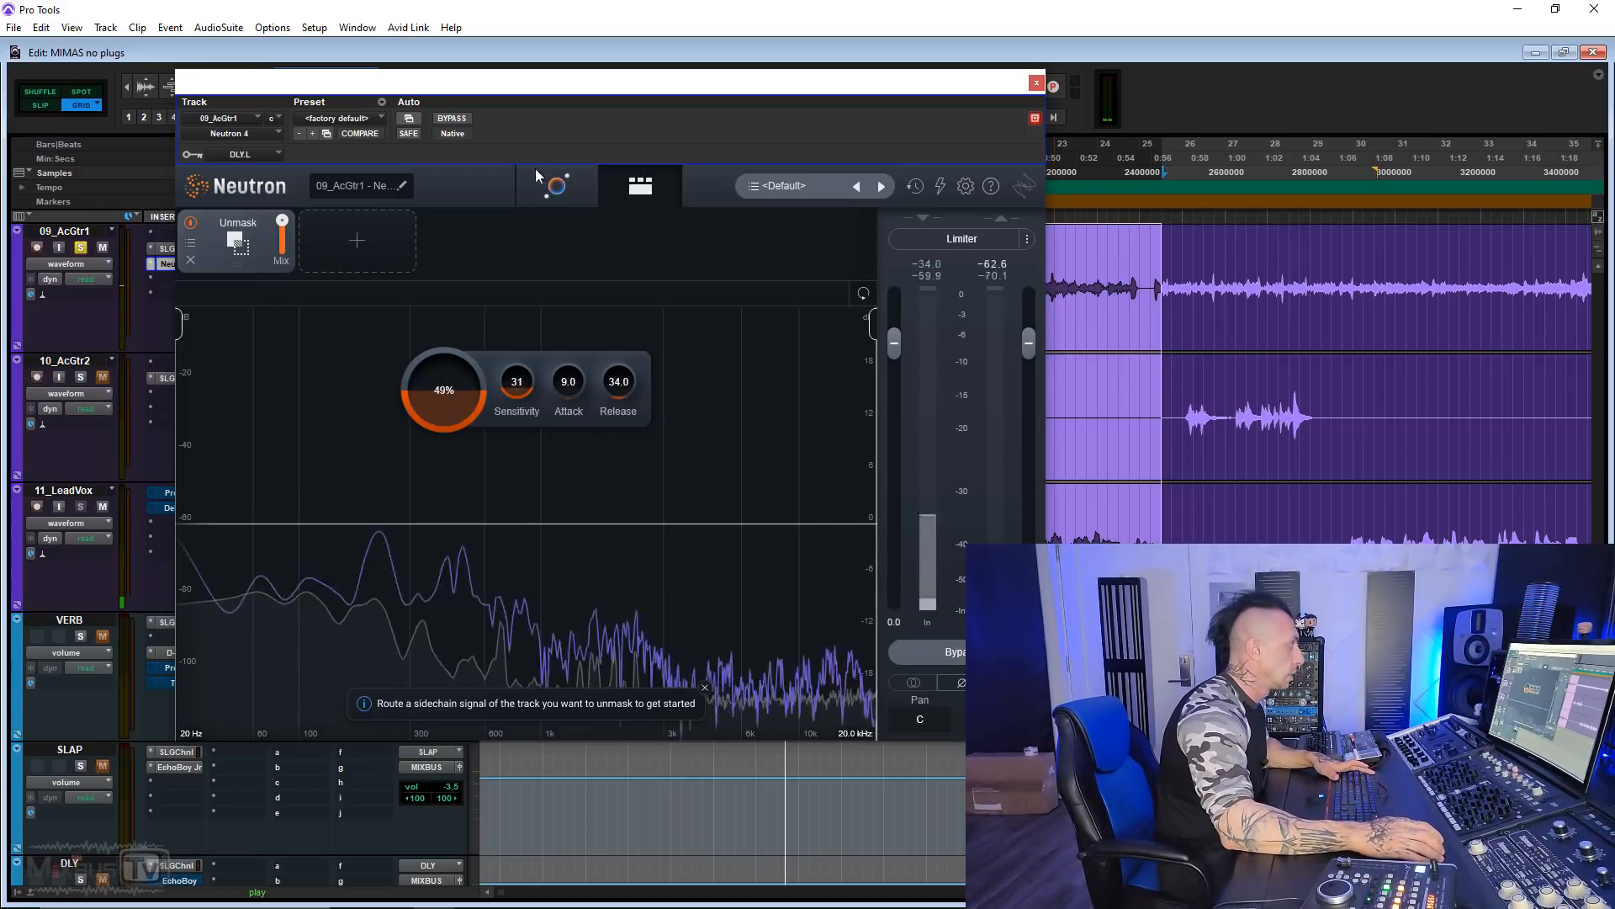
# Open the DLY send on 11_LeadVox that feeds the Unmask sidechain, and bring the Neutron window back beside the track list.
pyautogui.moveTo(690, 74); pyautogui.dragTo(1021, 27)
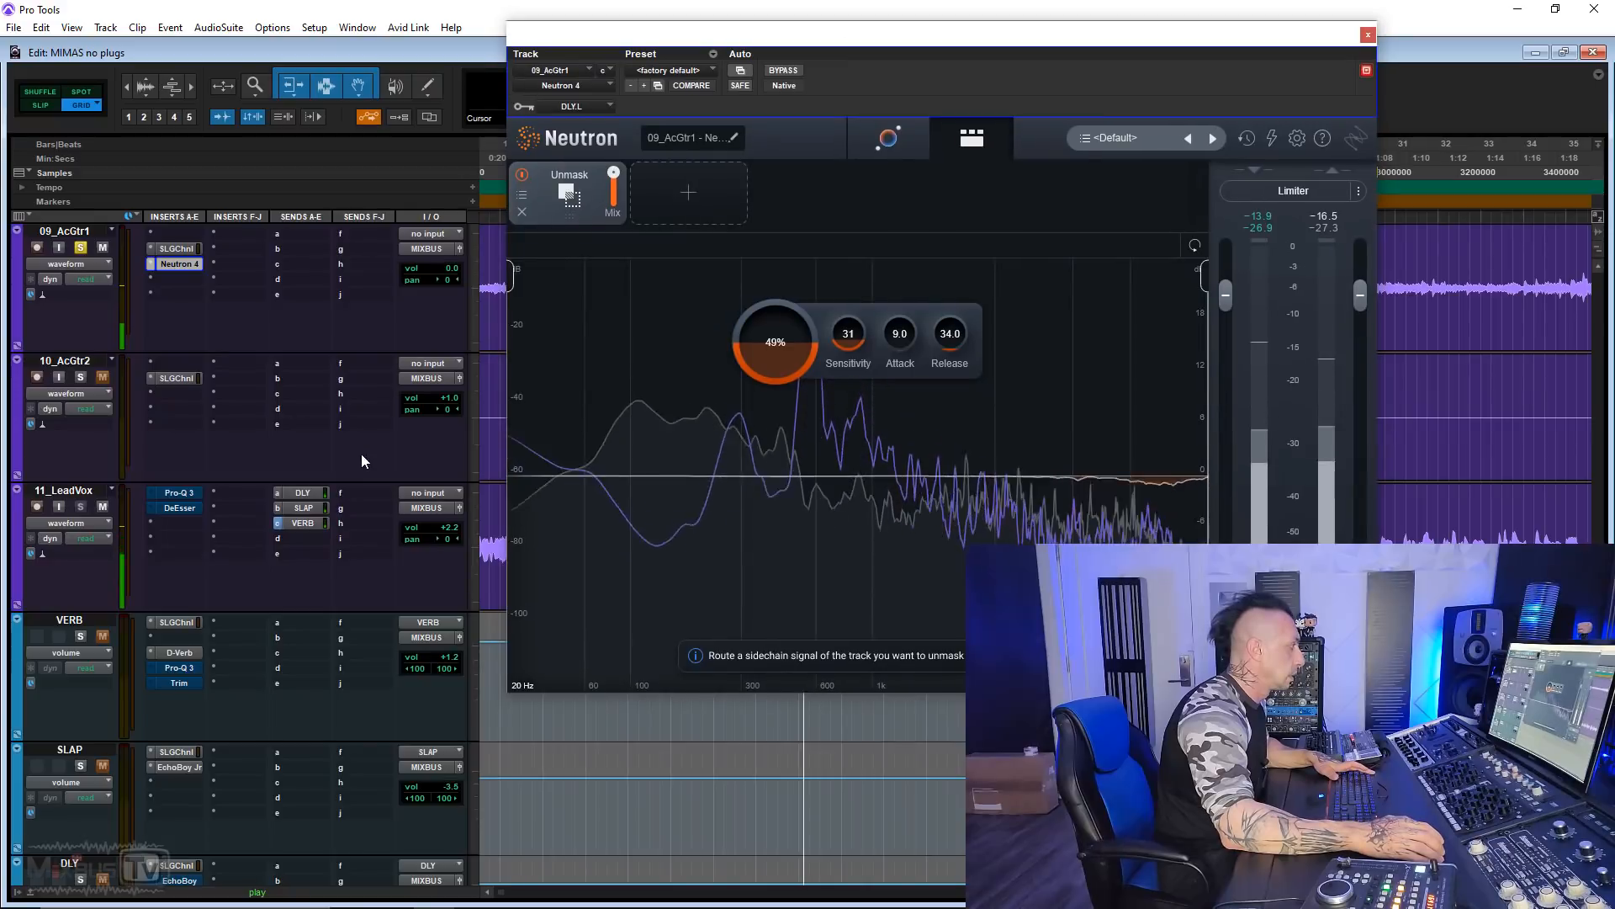
pyautogui.click(305, 491)
pyautogui.moveTo(696, 46); pyautogui.dragTo(370, 71)
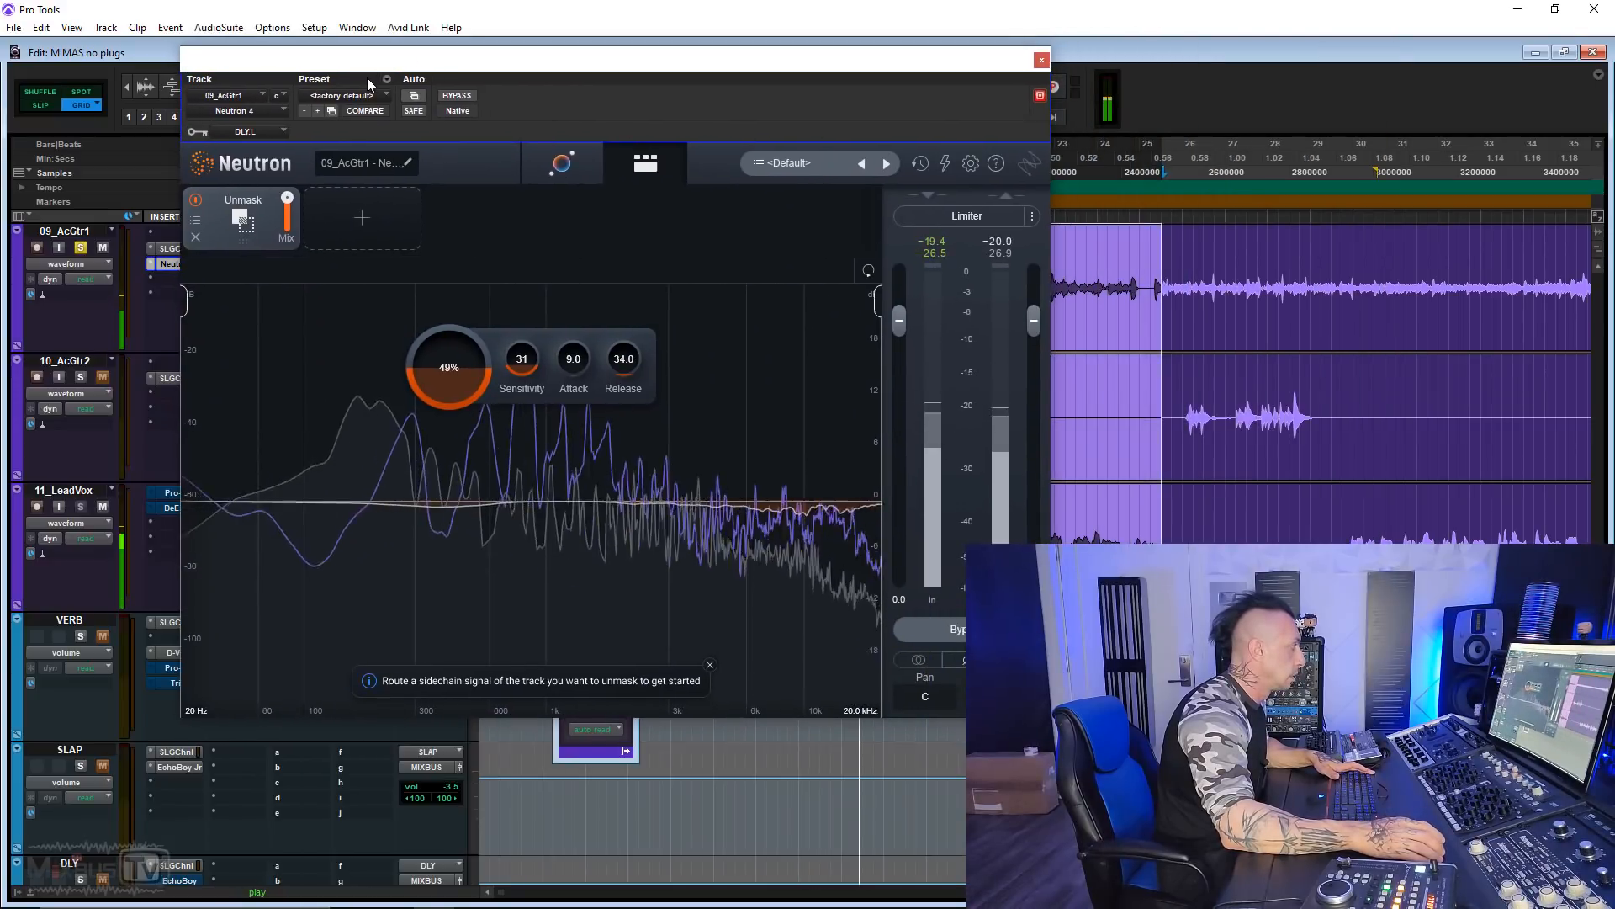
# Audition the guitar with 11_LeadVox muted and Unmask at 95%, return the amount to 49%, and stop playback.
pyautogui.click(102, 507)
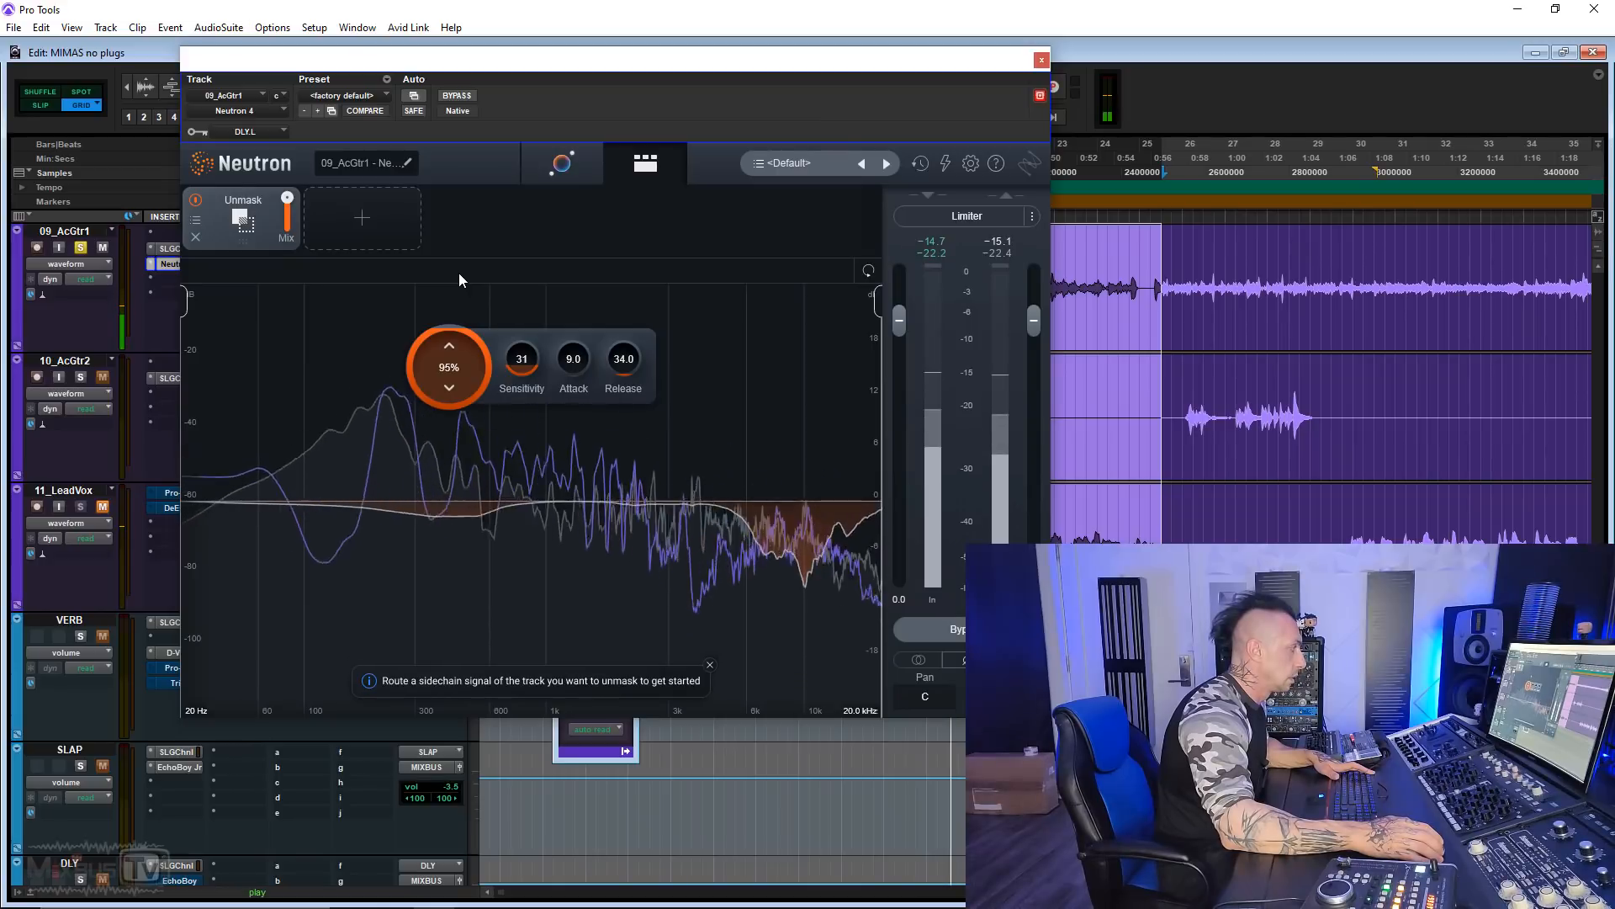
pyautogui.scroll(-2, 455, 360)
pyautogui.moveTo(450, 360); pyautogui.dragTo(447, 367)
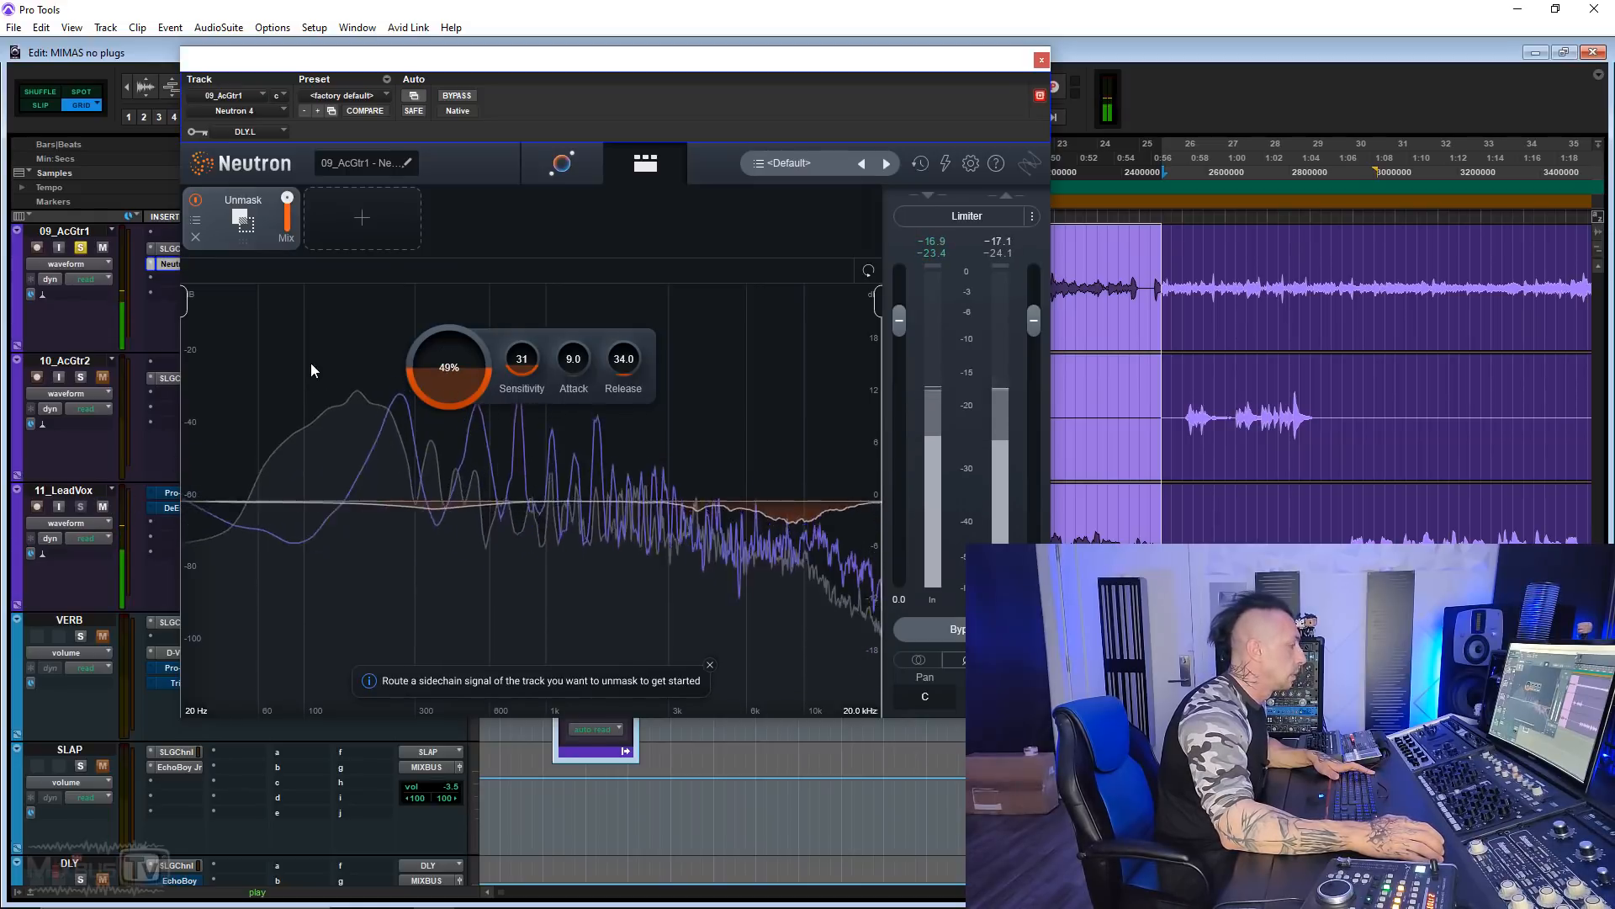
pyautogui.moveTo(566, 62); pyautogui.dragTo(499, 58)
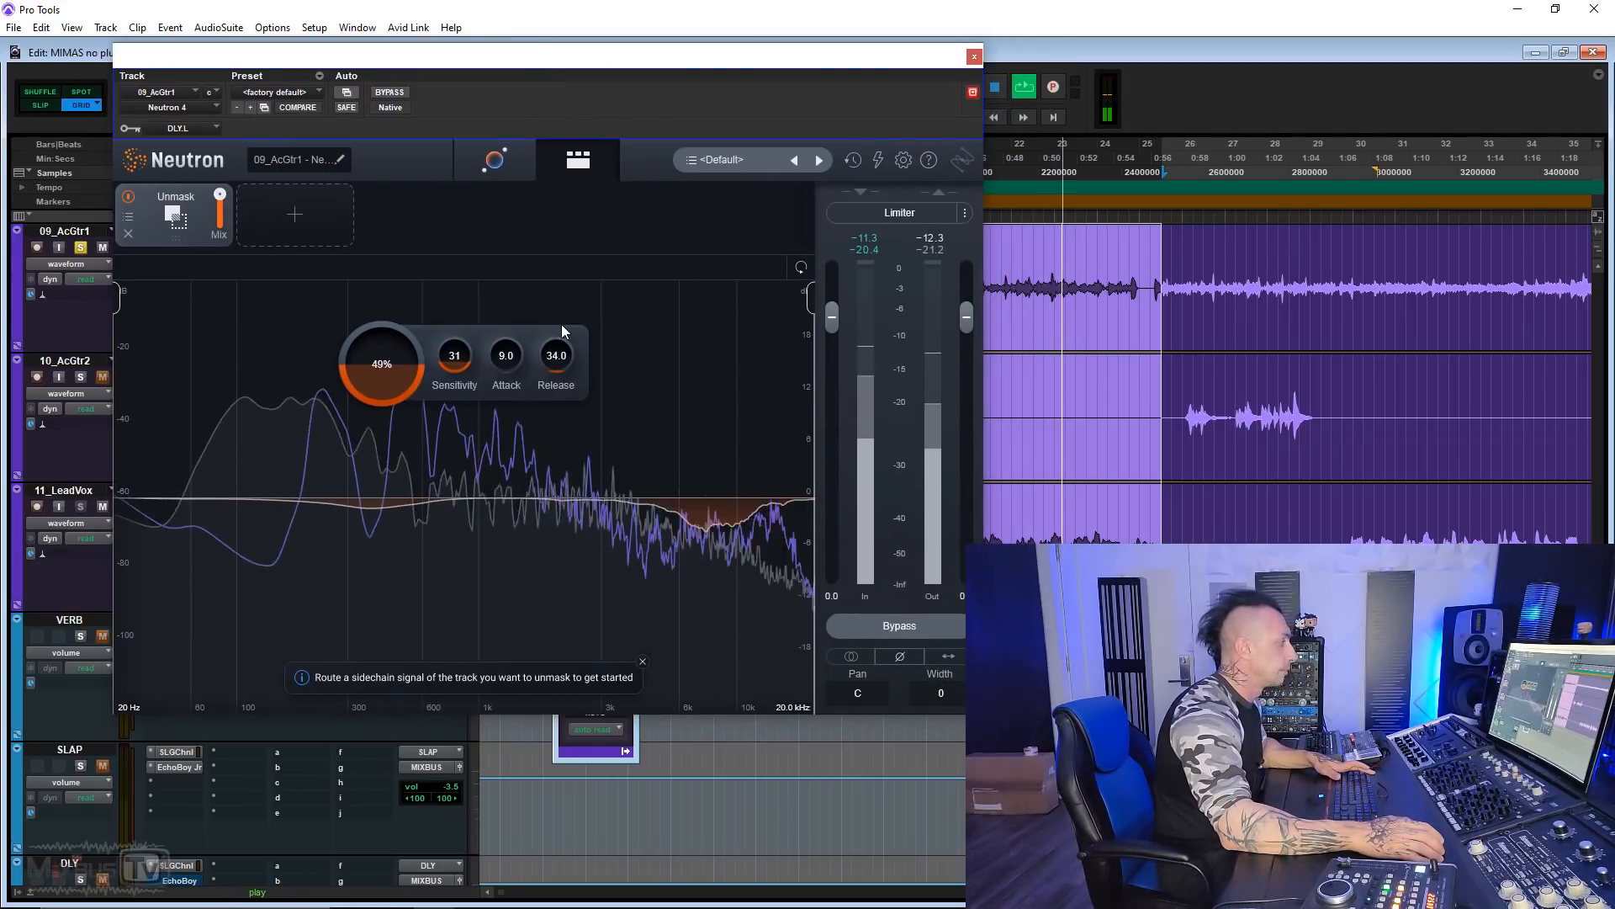
pyautogui.press('space')
pyautogui.moveTo(522, 69)
pyautogui.mouseDown()
pyautogui.moveTo(669, 54)
pyautogui.moveTo(509, 93)
pyautogui.mouseUp()
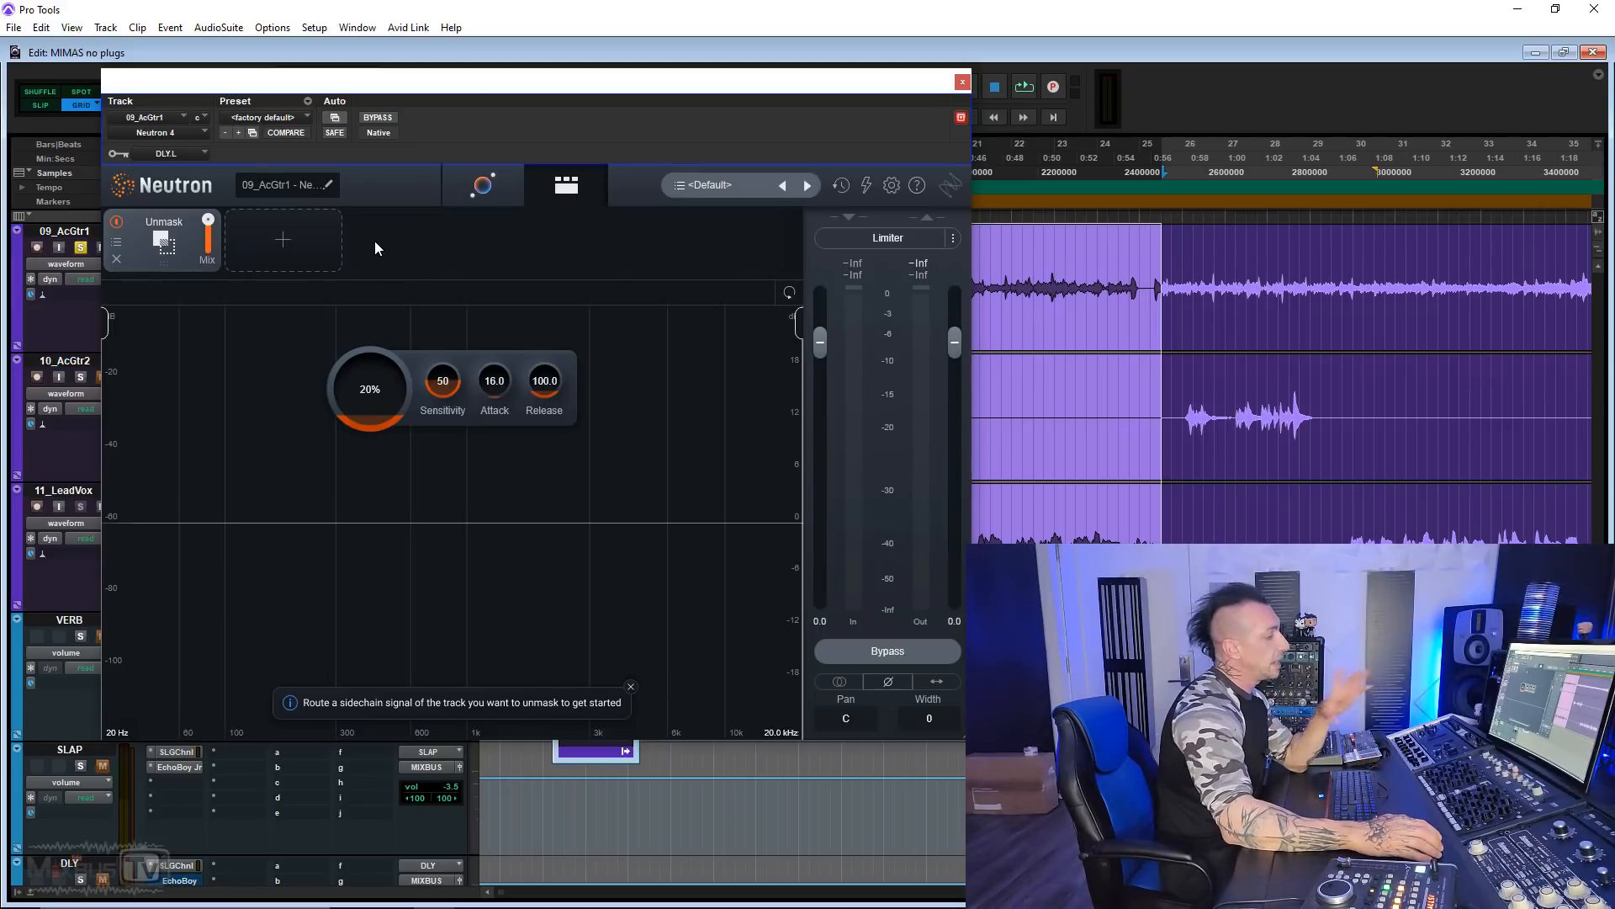
# Add a Sculptor module to Neutron on 09_AcGtr1 and raise its amount to 64.8 during playback.
pyautogui.click(291, 245)
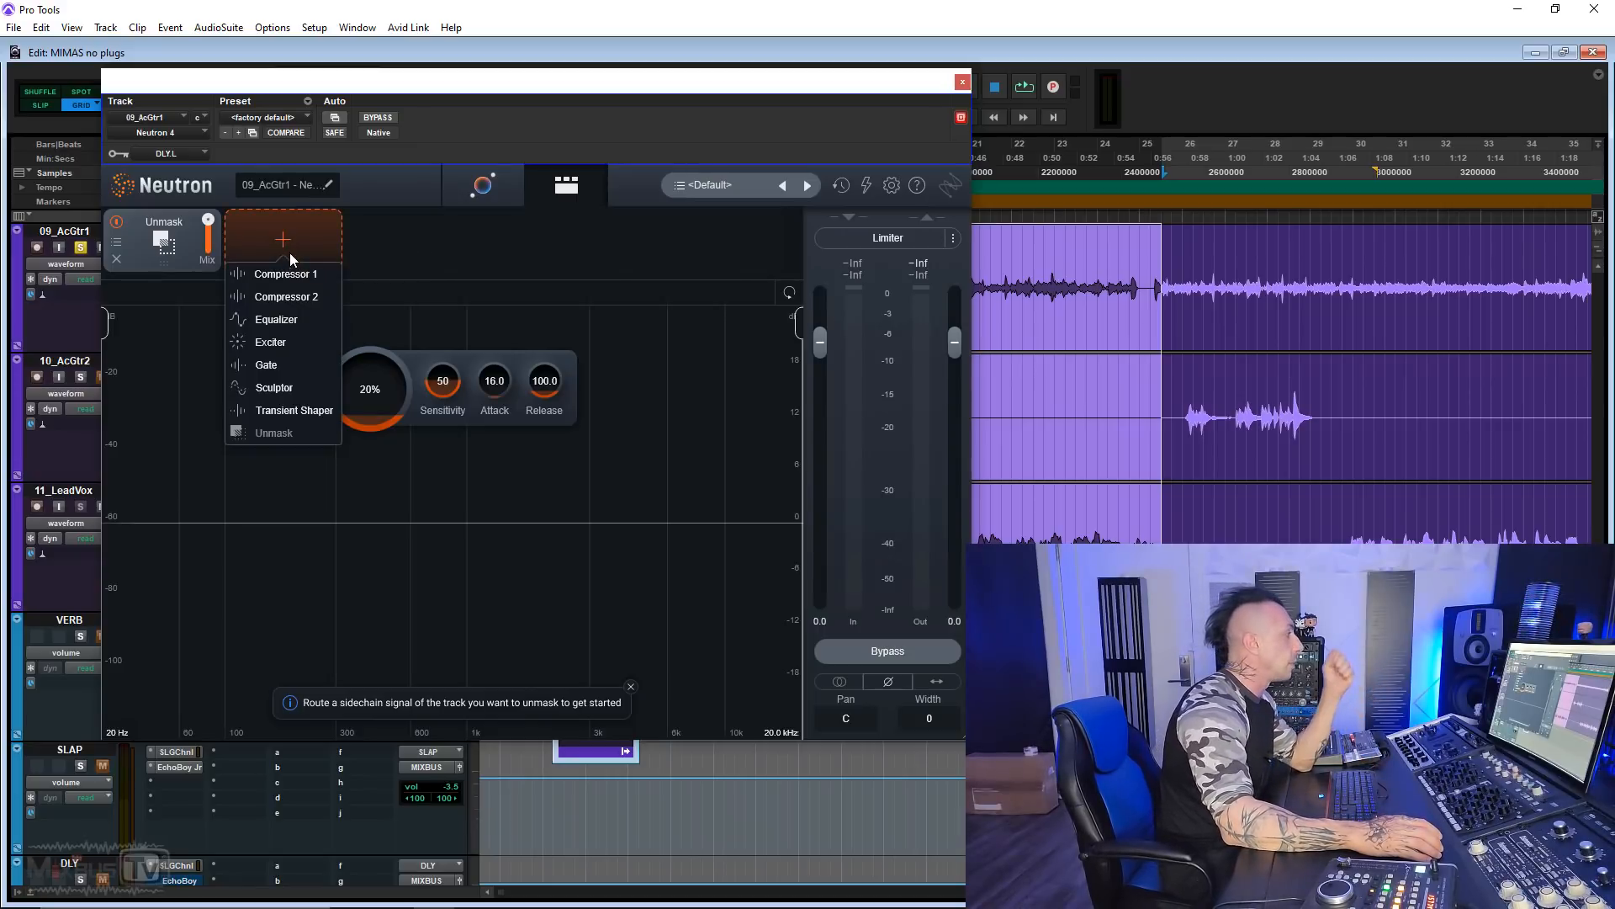
pyautogui.click(275, 388)
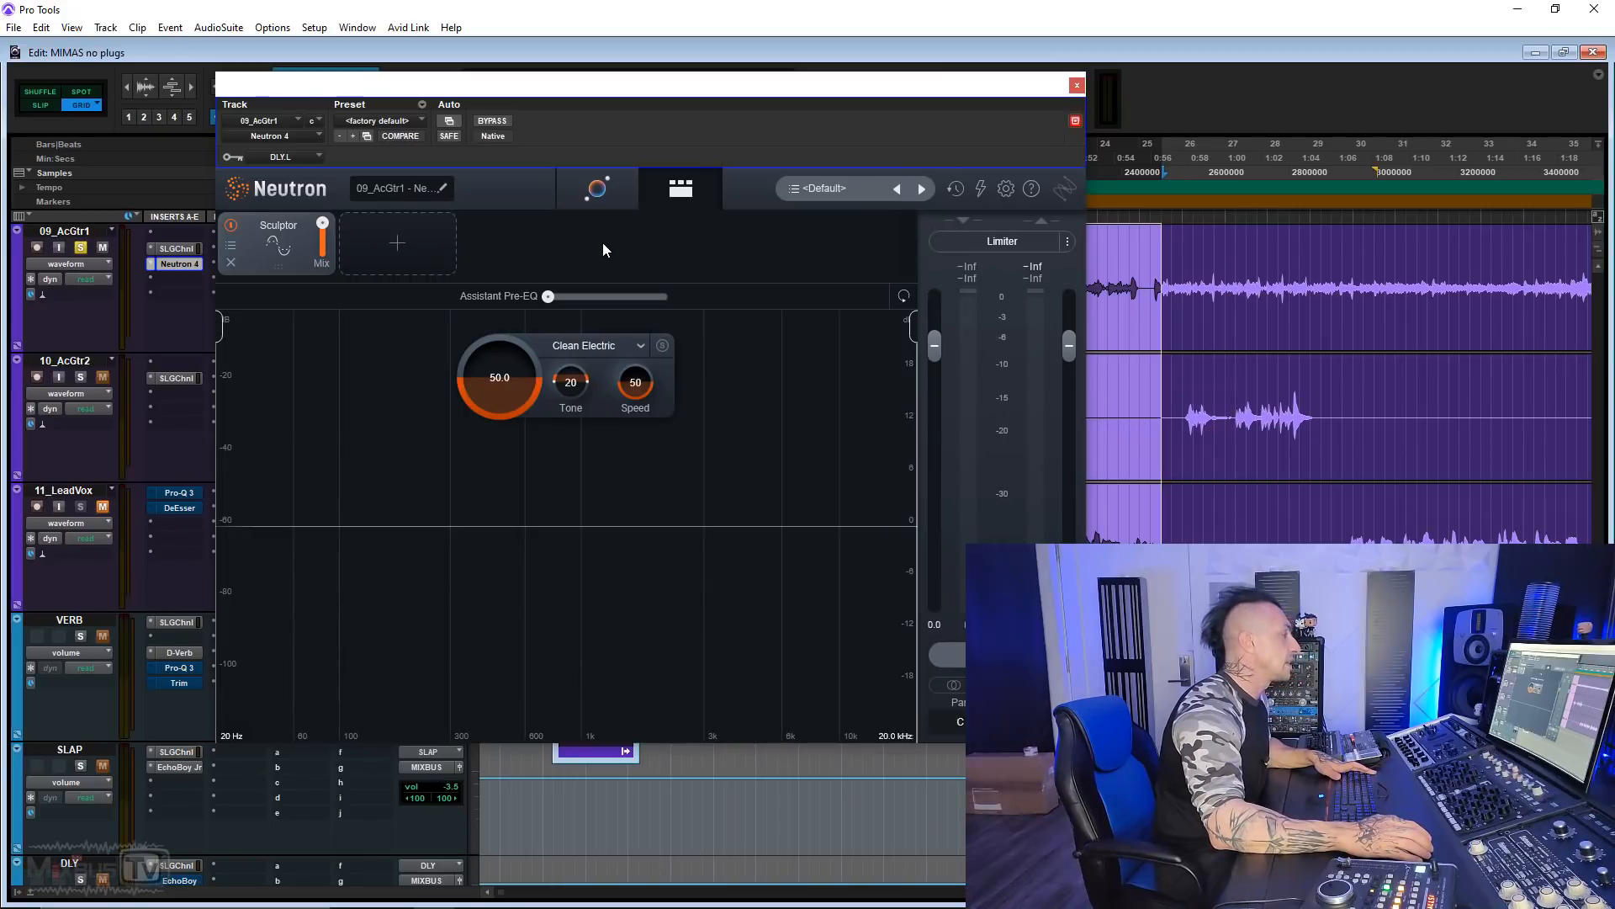
pyautogui.press('space')
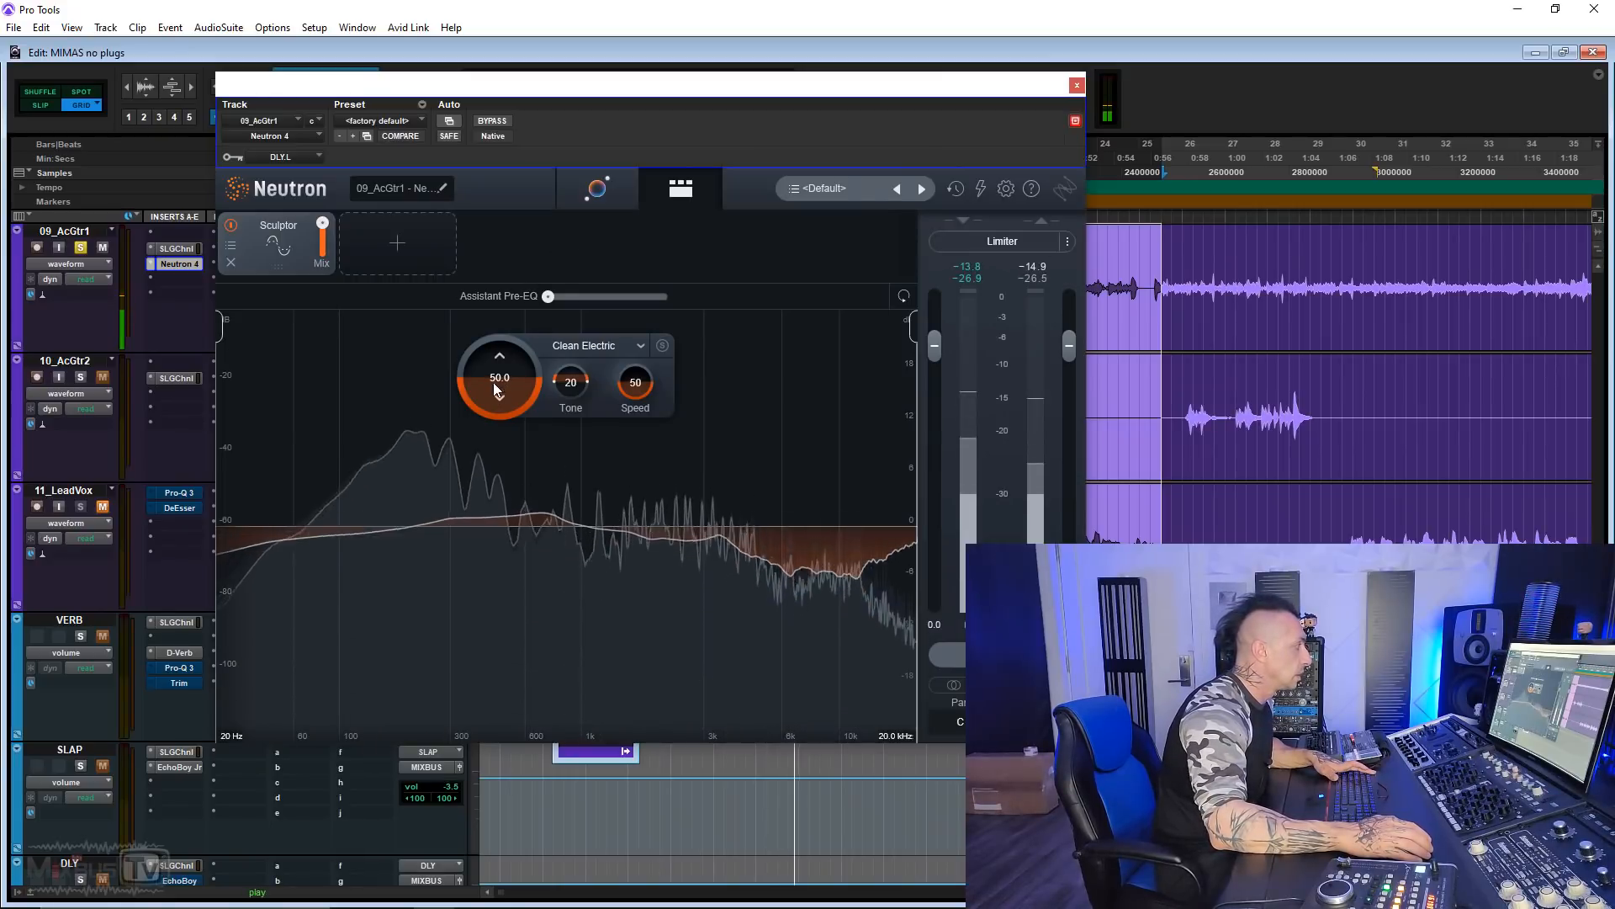
pyautogui.moveTo(494, 387); pyautogui.dragTo(497, 341)
# Set Sculptor's target to Acoustic Guitar and its amount to 76.0.
pyautogui.click(583, 346)
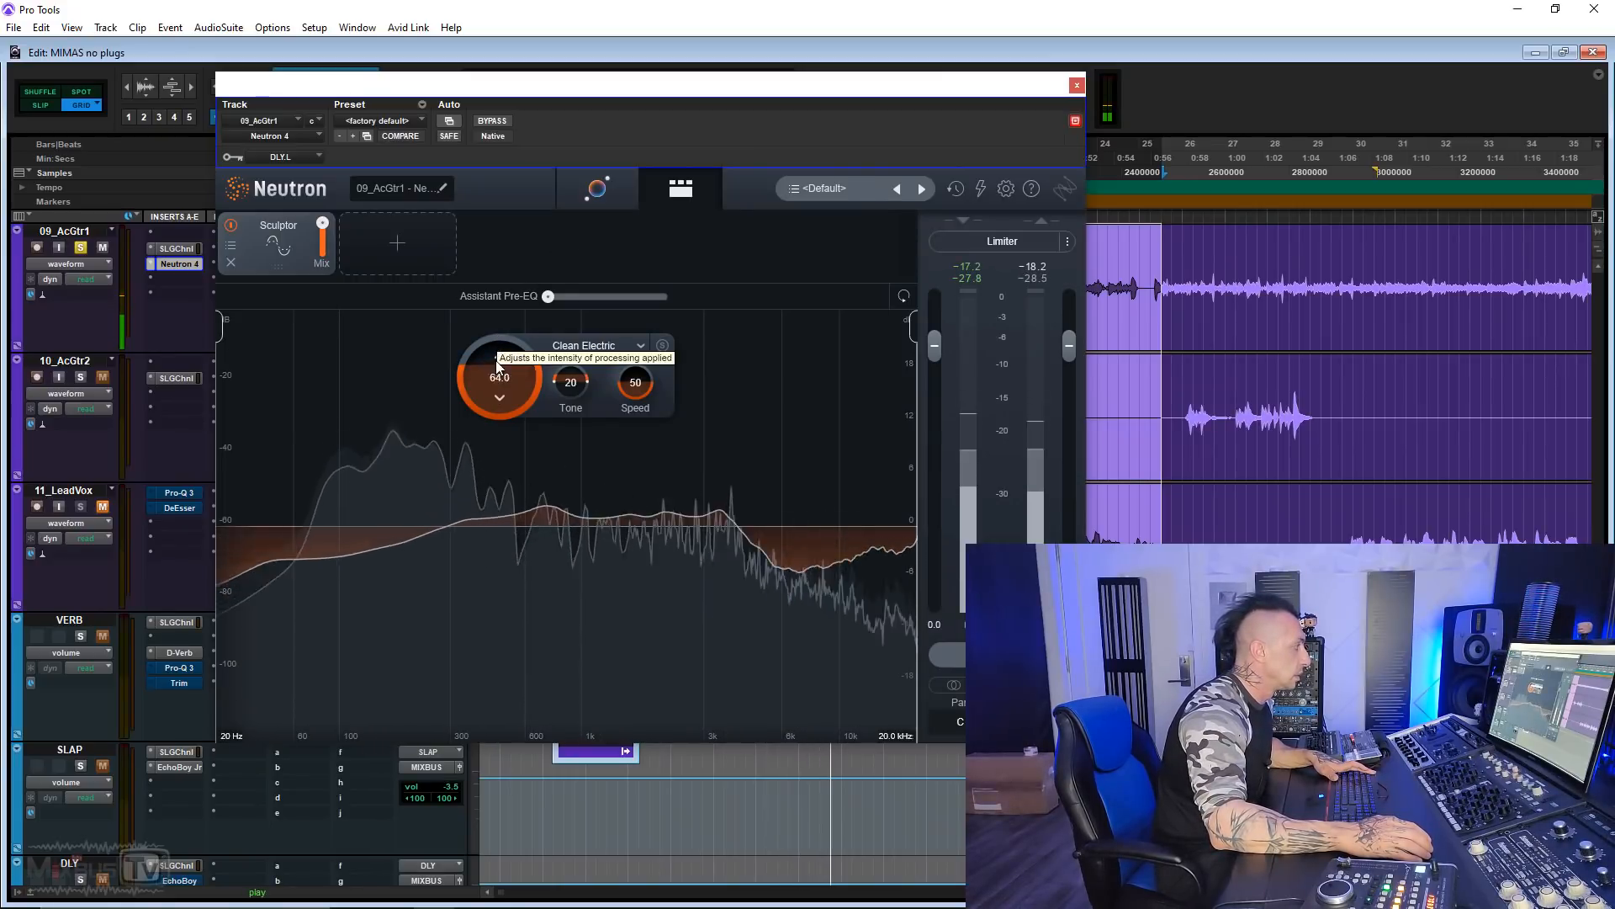
pyautogui.moveTo(633, 422)
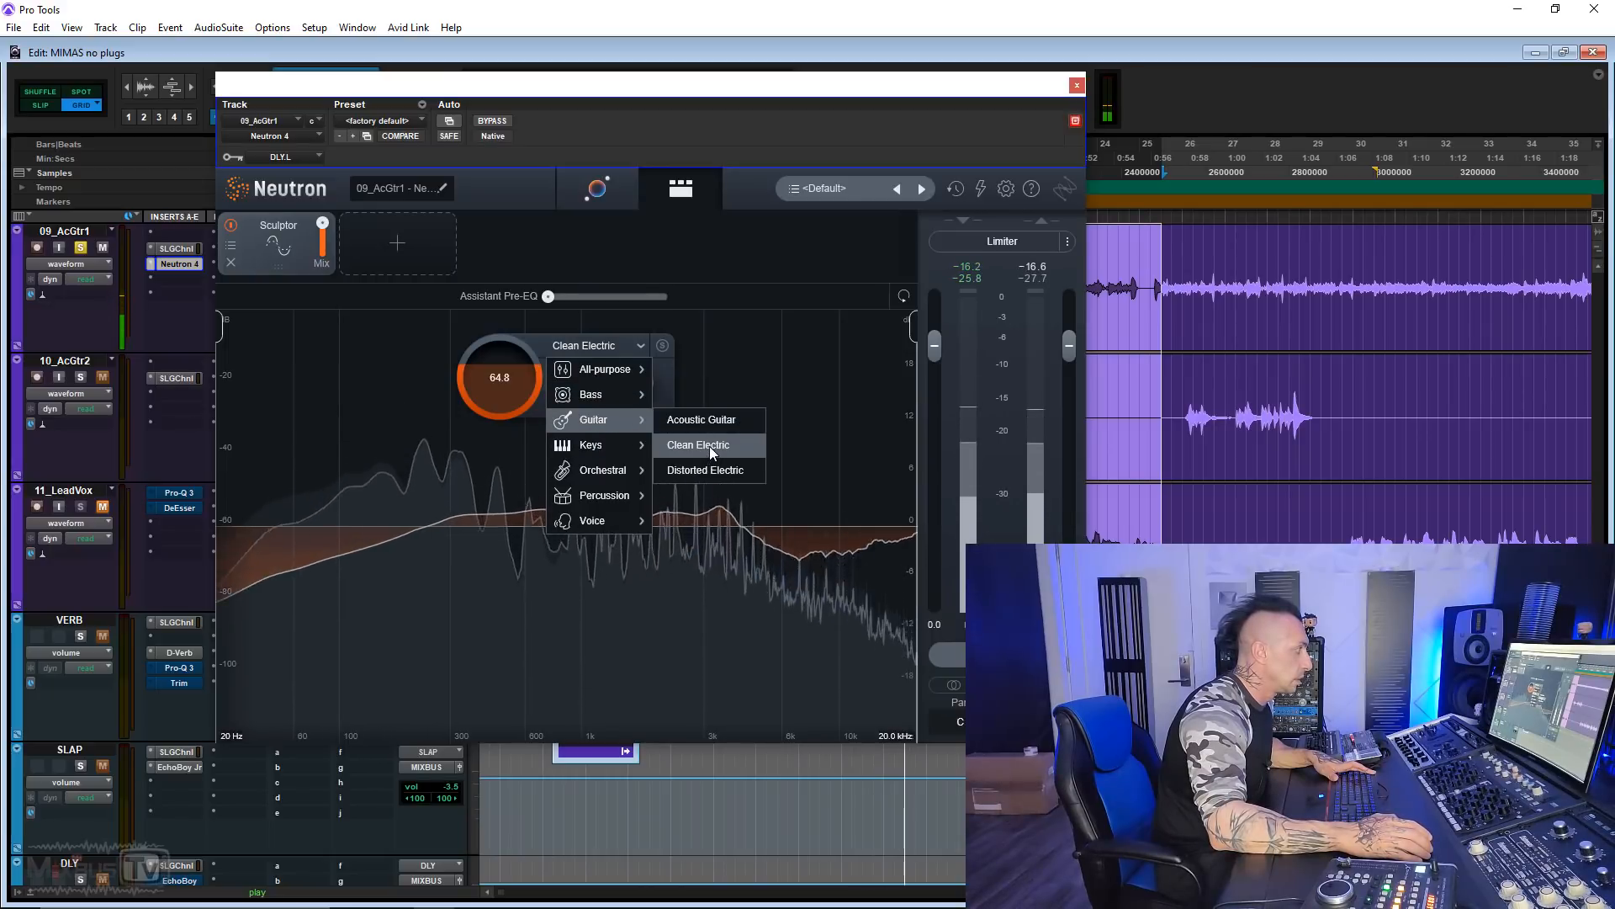
pyautogui.click(711, 420)
pyautogui.moveTo(521, 374); pyautogui.dragTo(517, 352)
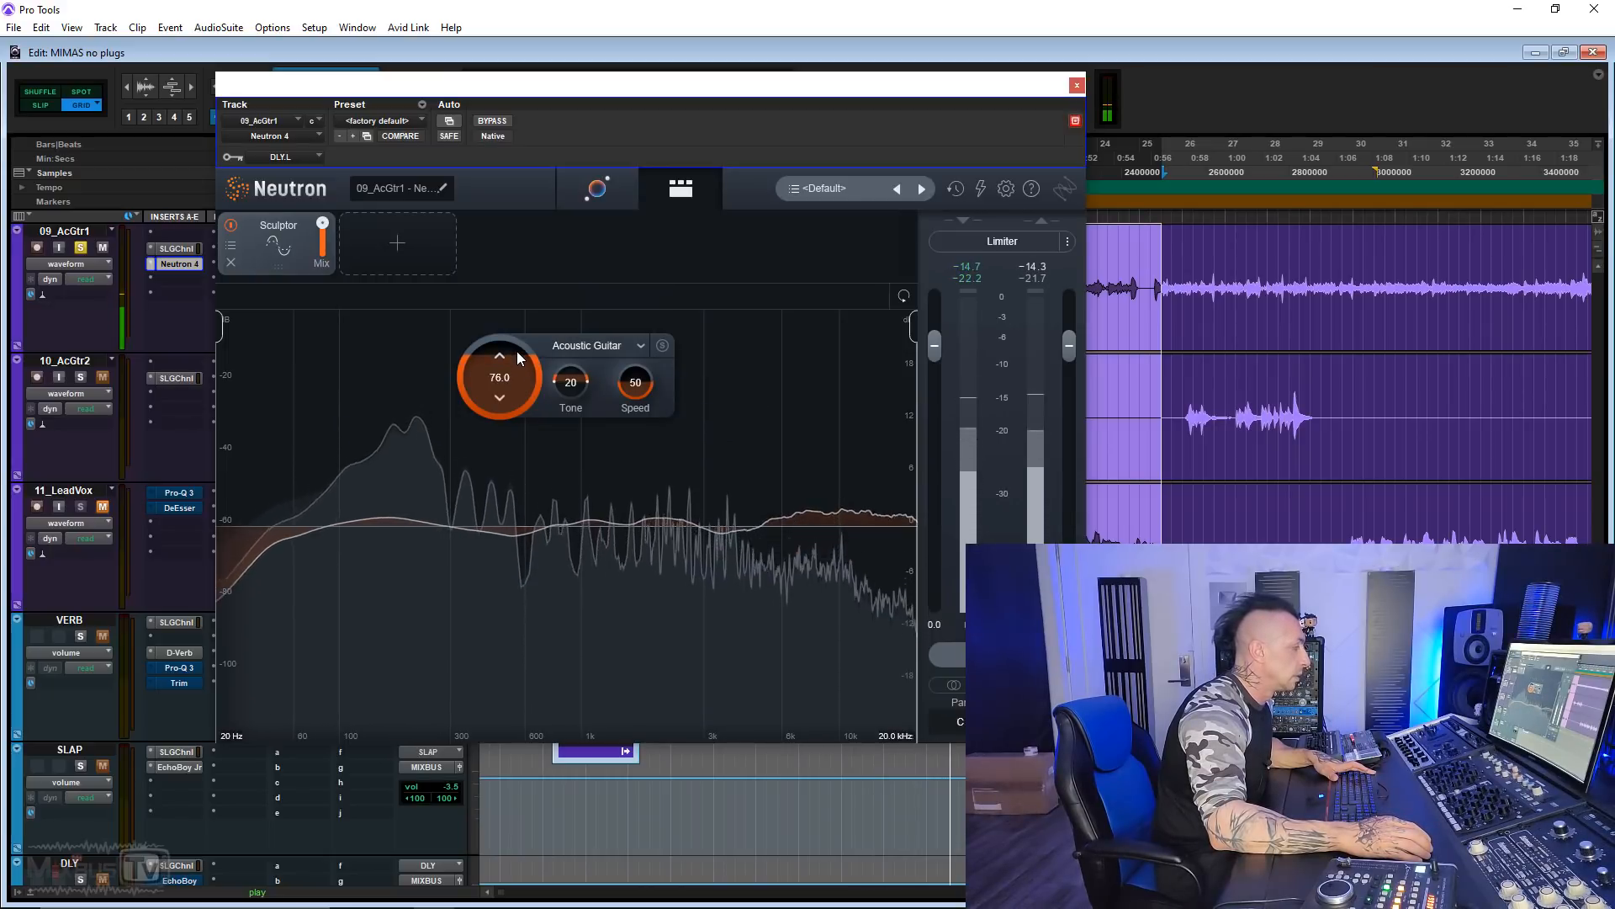
# Compare the guitar with Neutron bypassed and active, and set Sculptor's tone to 25.
pyautogui.click(494, 122)
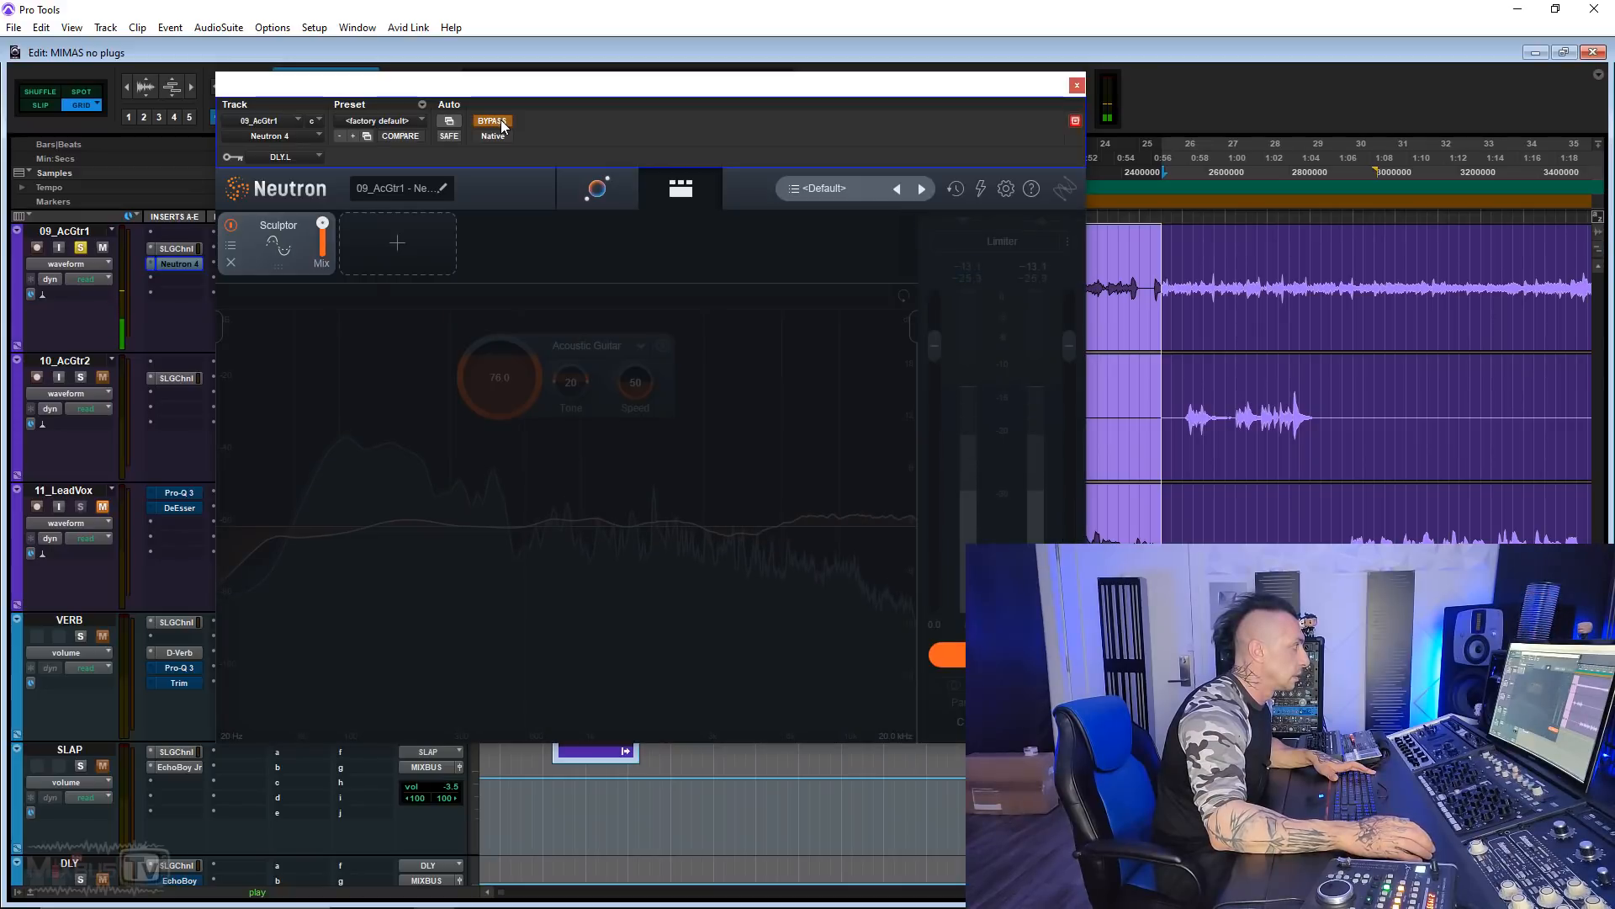
pyautogui.click(502, 123)
pyautogui.moveTo(576, 383); pyautogui.dragTo(587, 448)
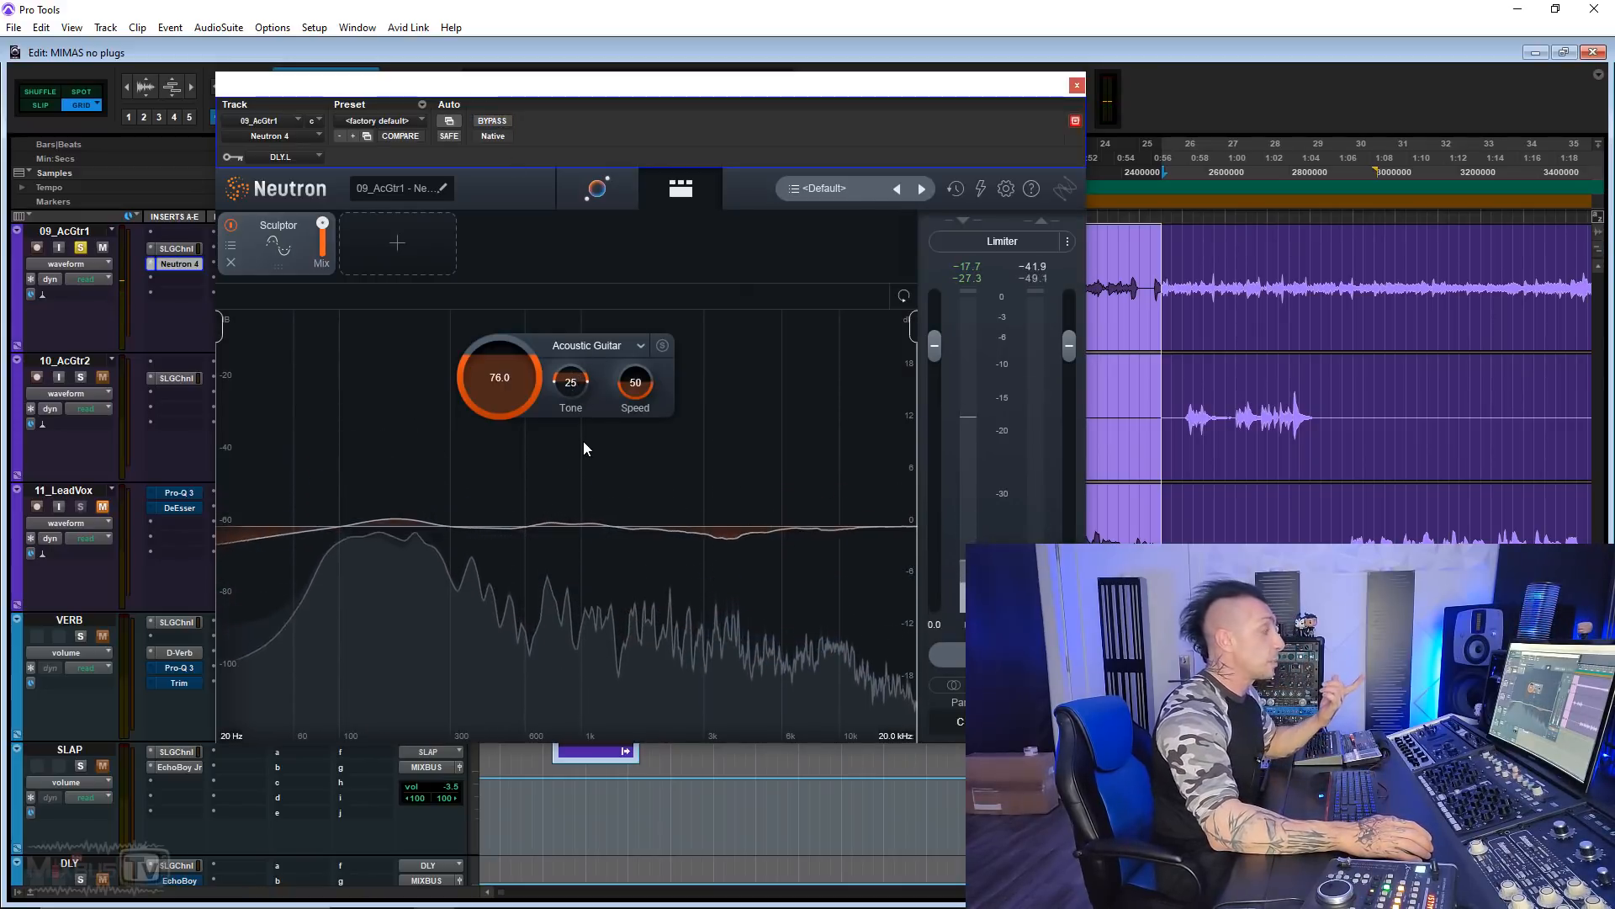
# Try Sculptor's Clean Electric target on the guitar during playback, return it to Acoustic Guitar, and stop playback.
pyautogui.click(592, 345)
pyautogui.moveTo(619, 396)
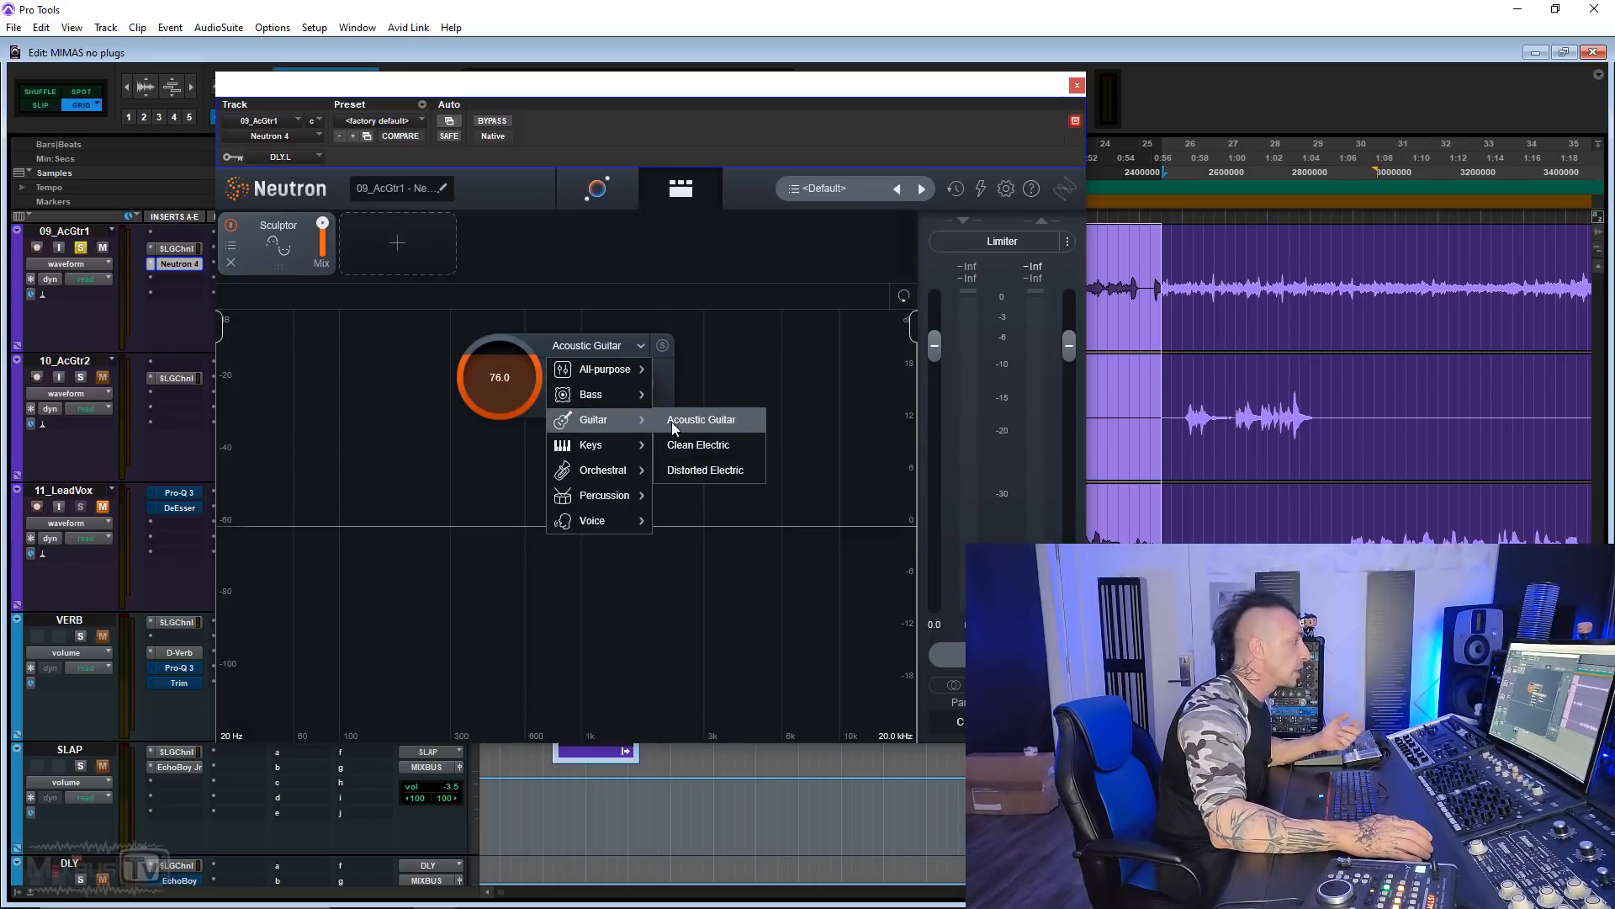
pyautogui.click(693, 446)
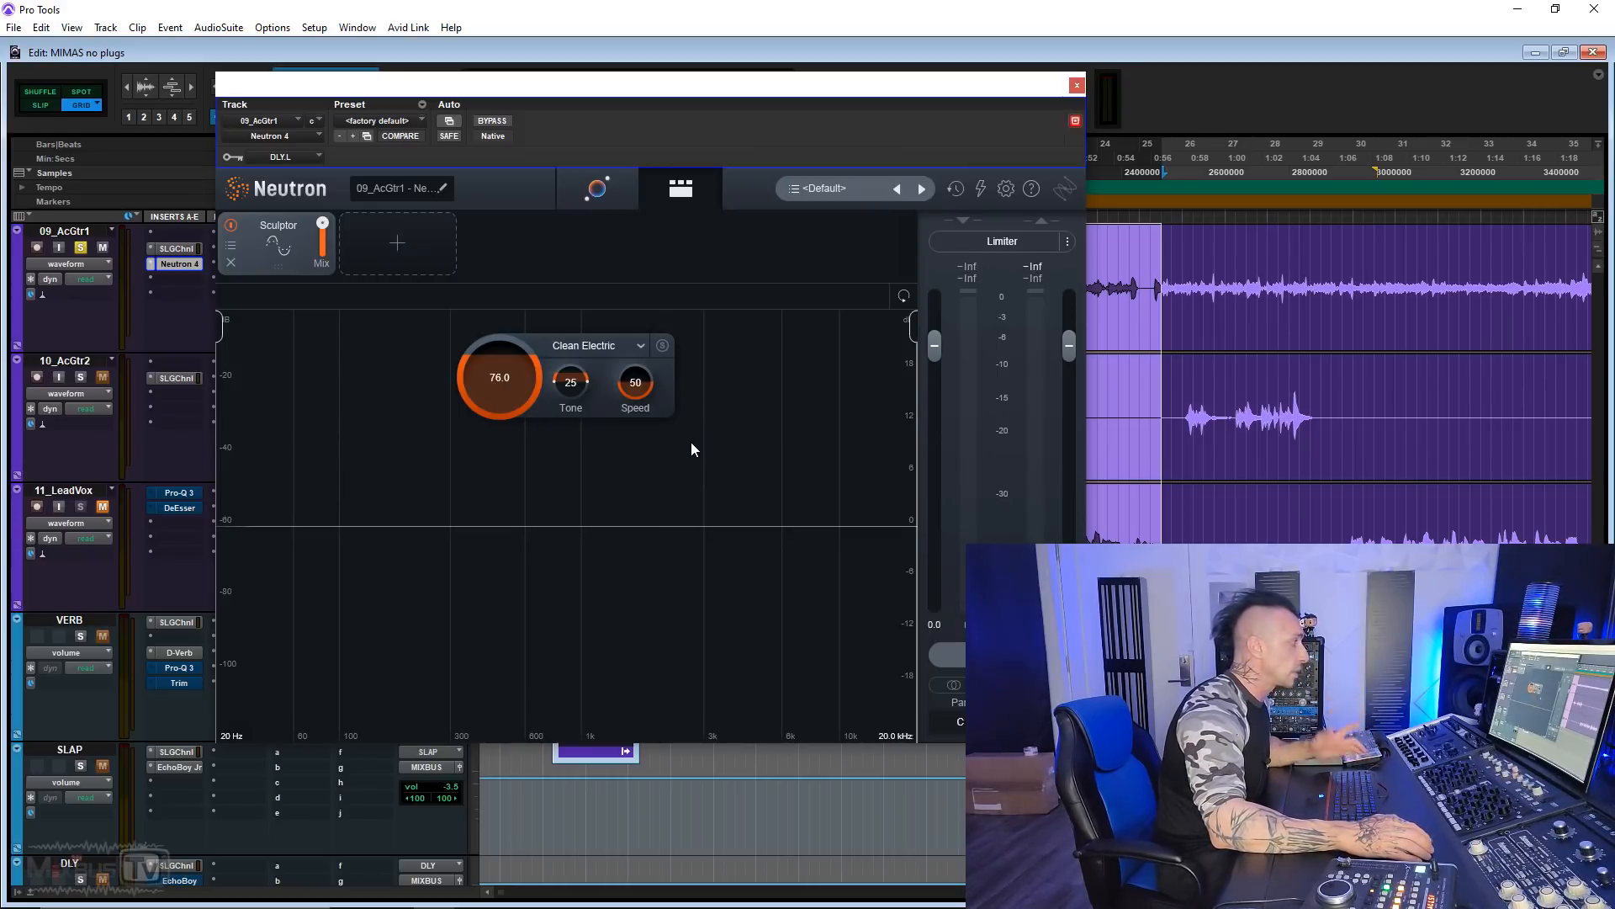
pyautogui.press('space')
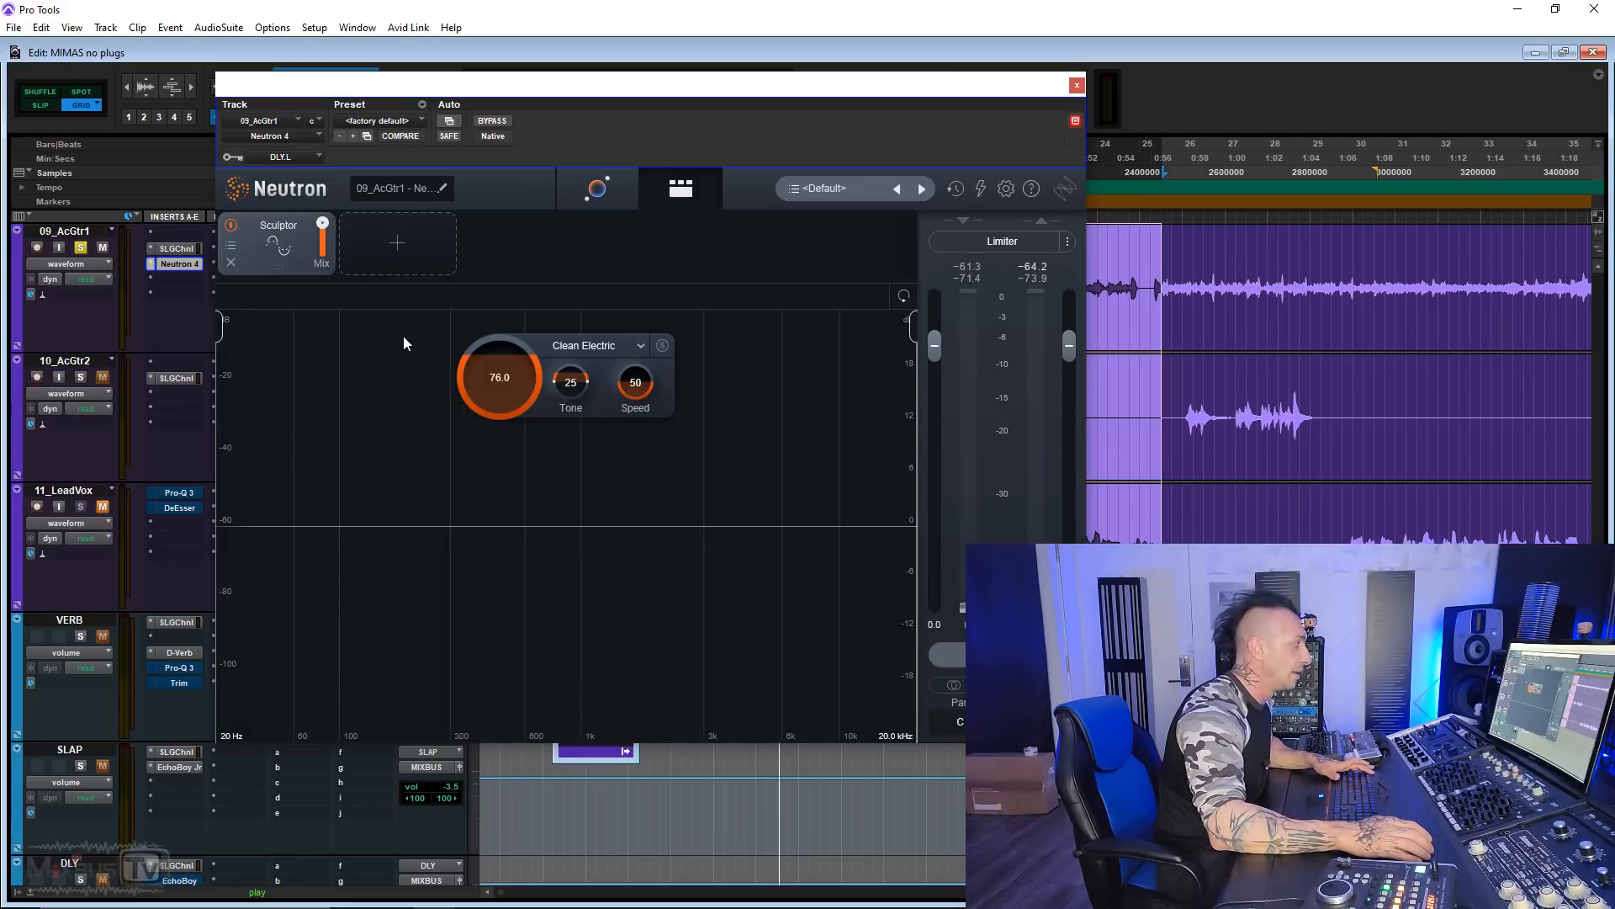
pyautogui.click(581, 345)
pyautogui.moveTo(588, 418)
pyautogui.click(683, 416)
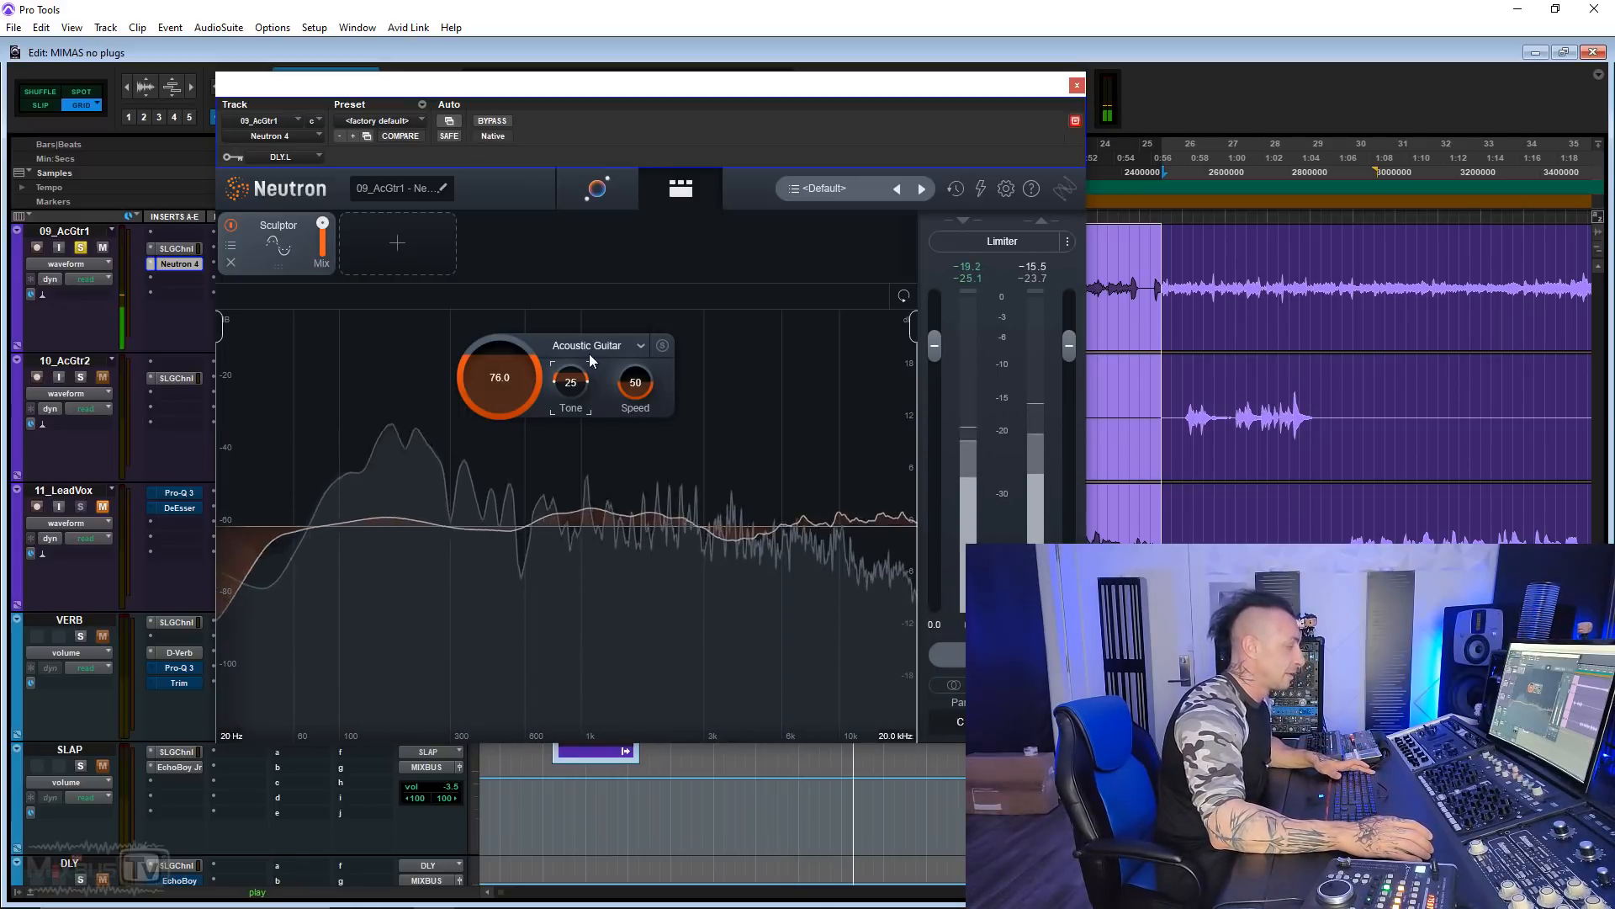
pyautogui.press('space')
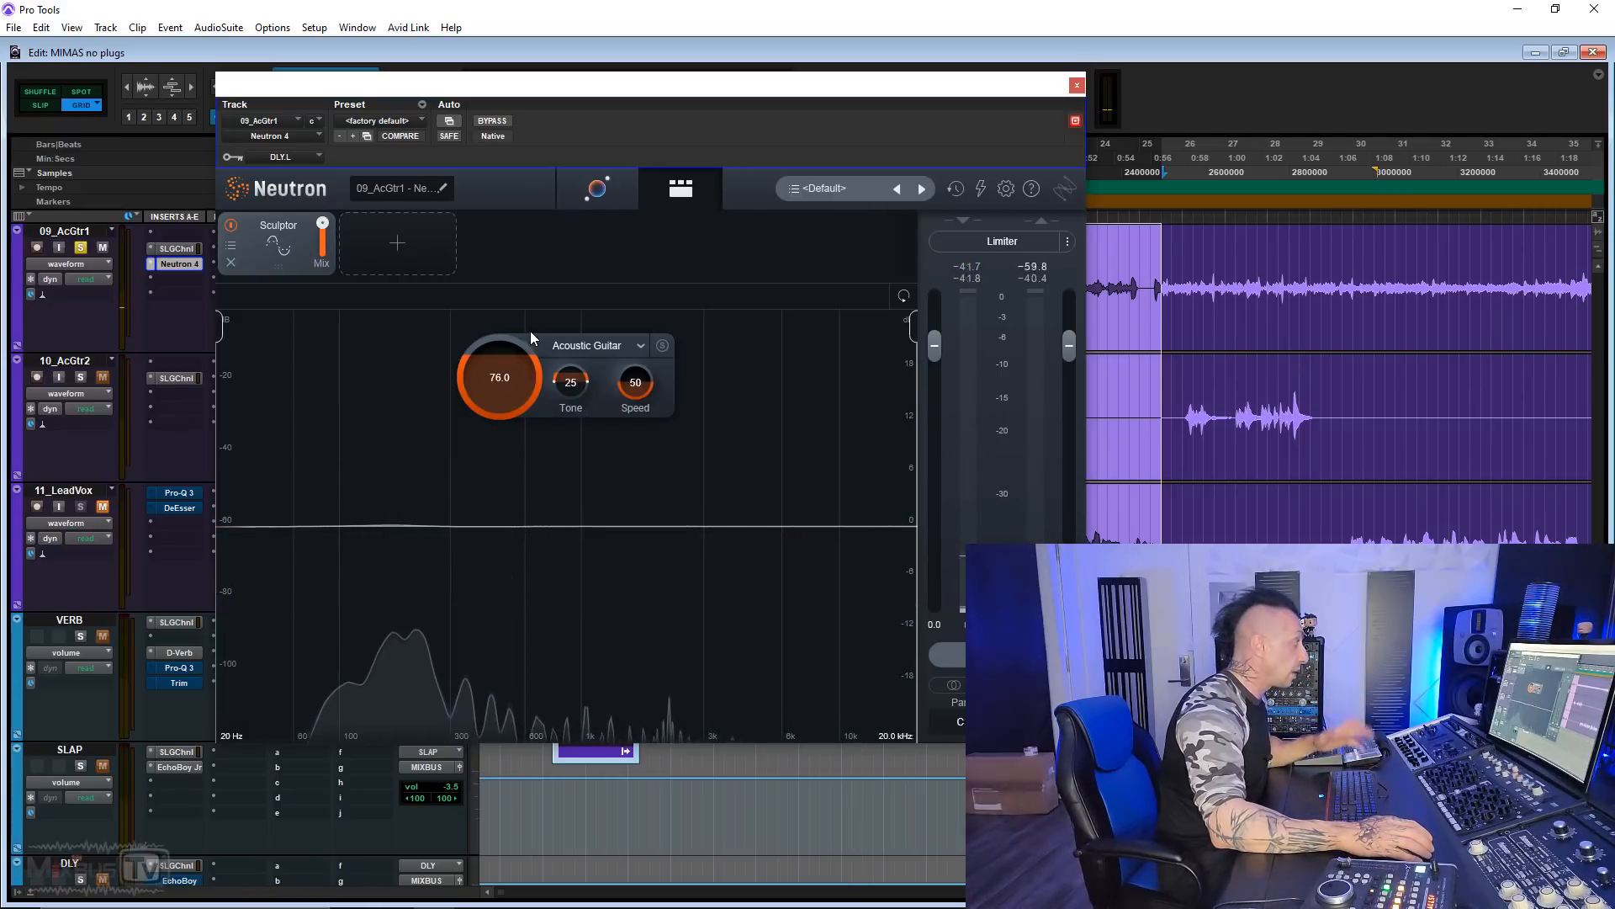
# Raise Sculptor's tone slightly on the acoustic guitar during playback, and stop playback.
pyautogui.press('space')
pyautogui.moveTo(572, 382); pyautogui.dragTo(572, 369)
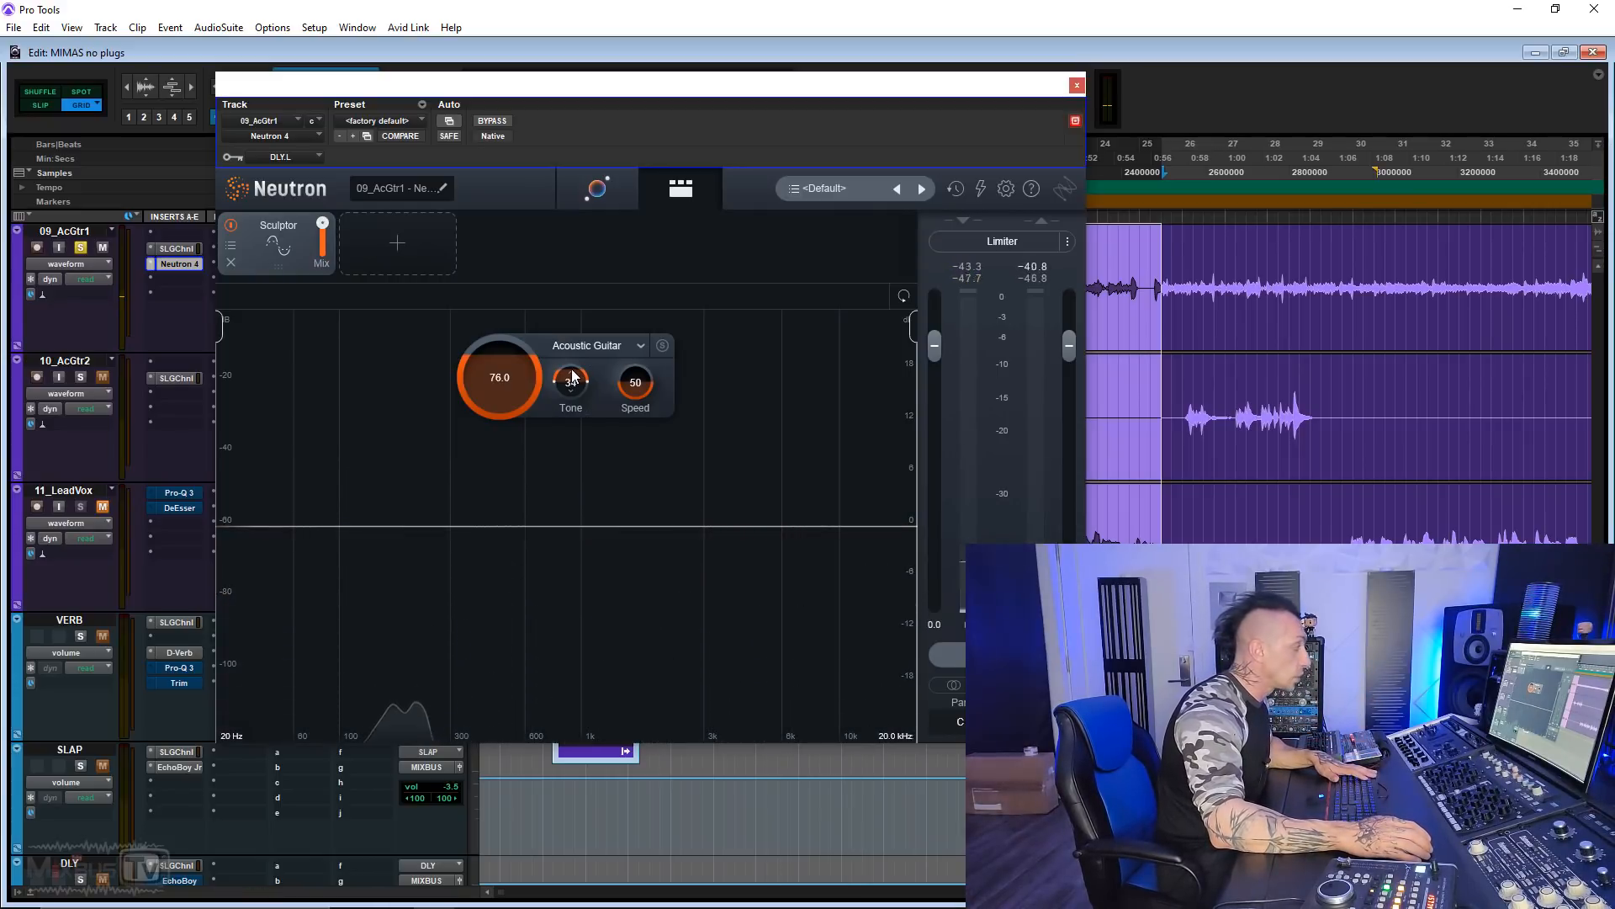
pyautogui.press('space')
pyautogui.moveTo(567, 505); pyautogui.dragTo(634, 386)
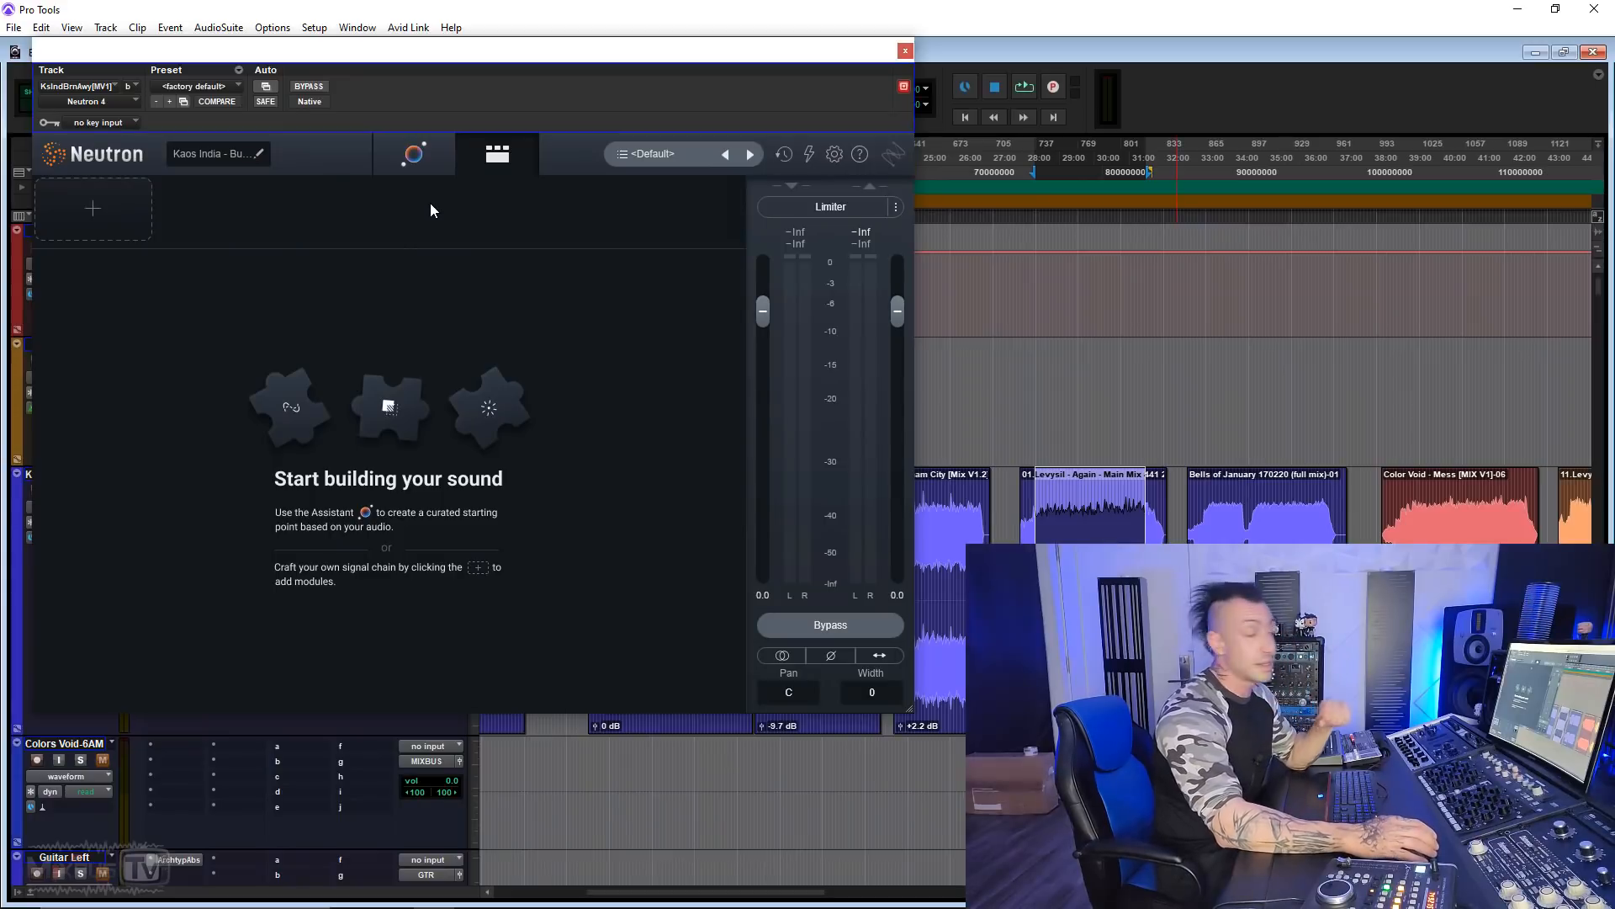
# Run Neutron's Assistant on the 01.Levysil - Again mix by playing it for analysis.
pyautogui.click(416, 157)
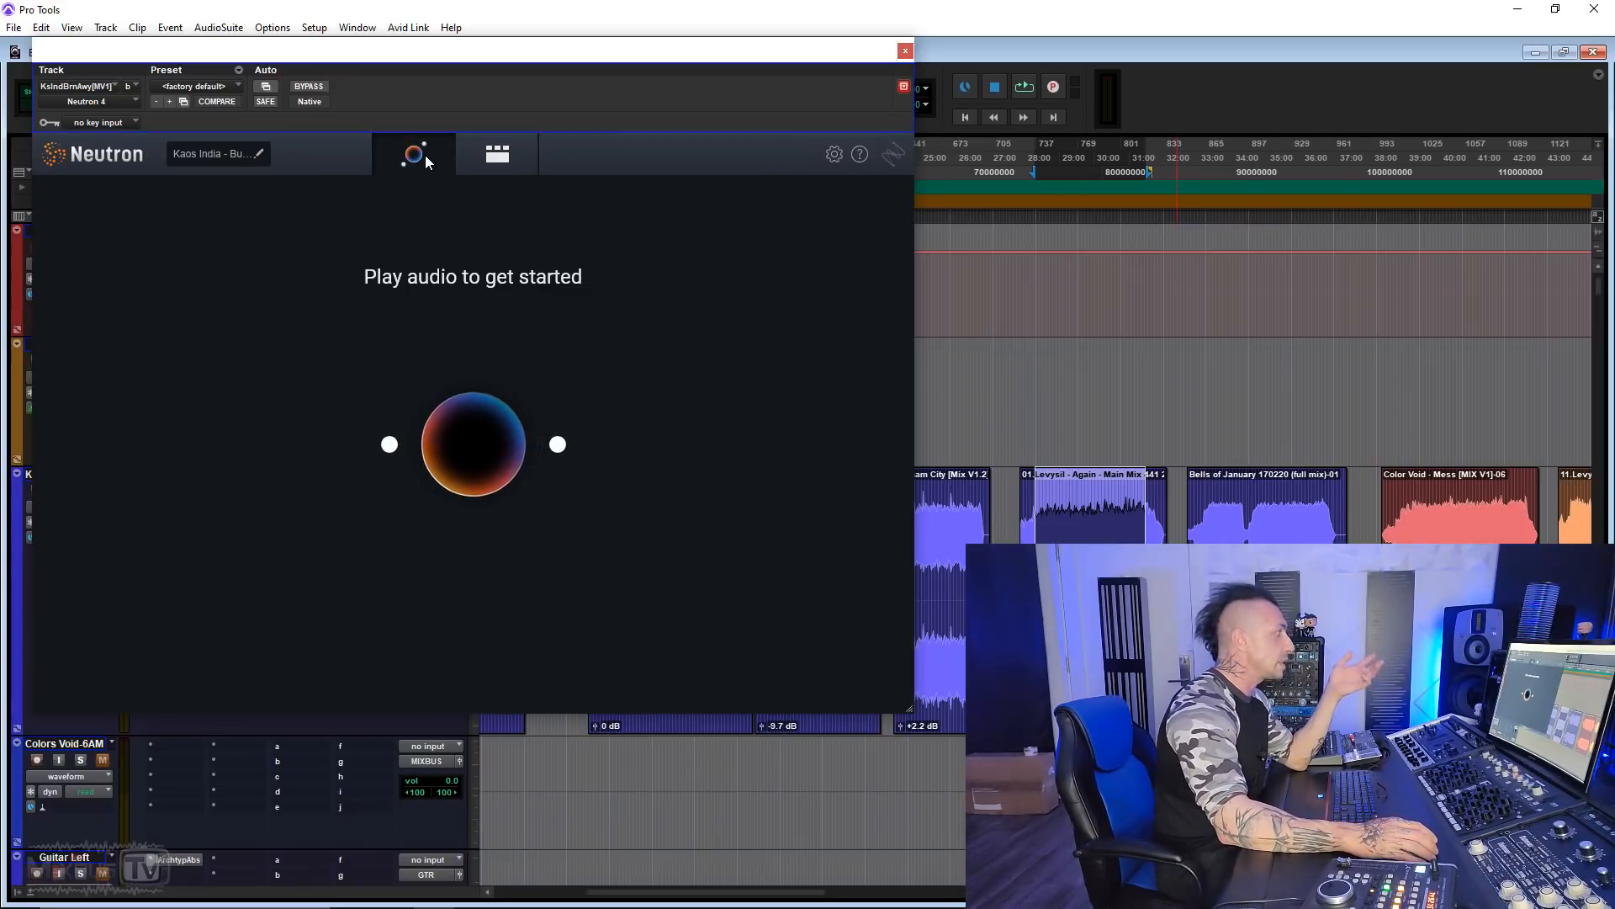
pyautogui.press('space')
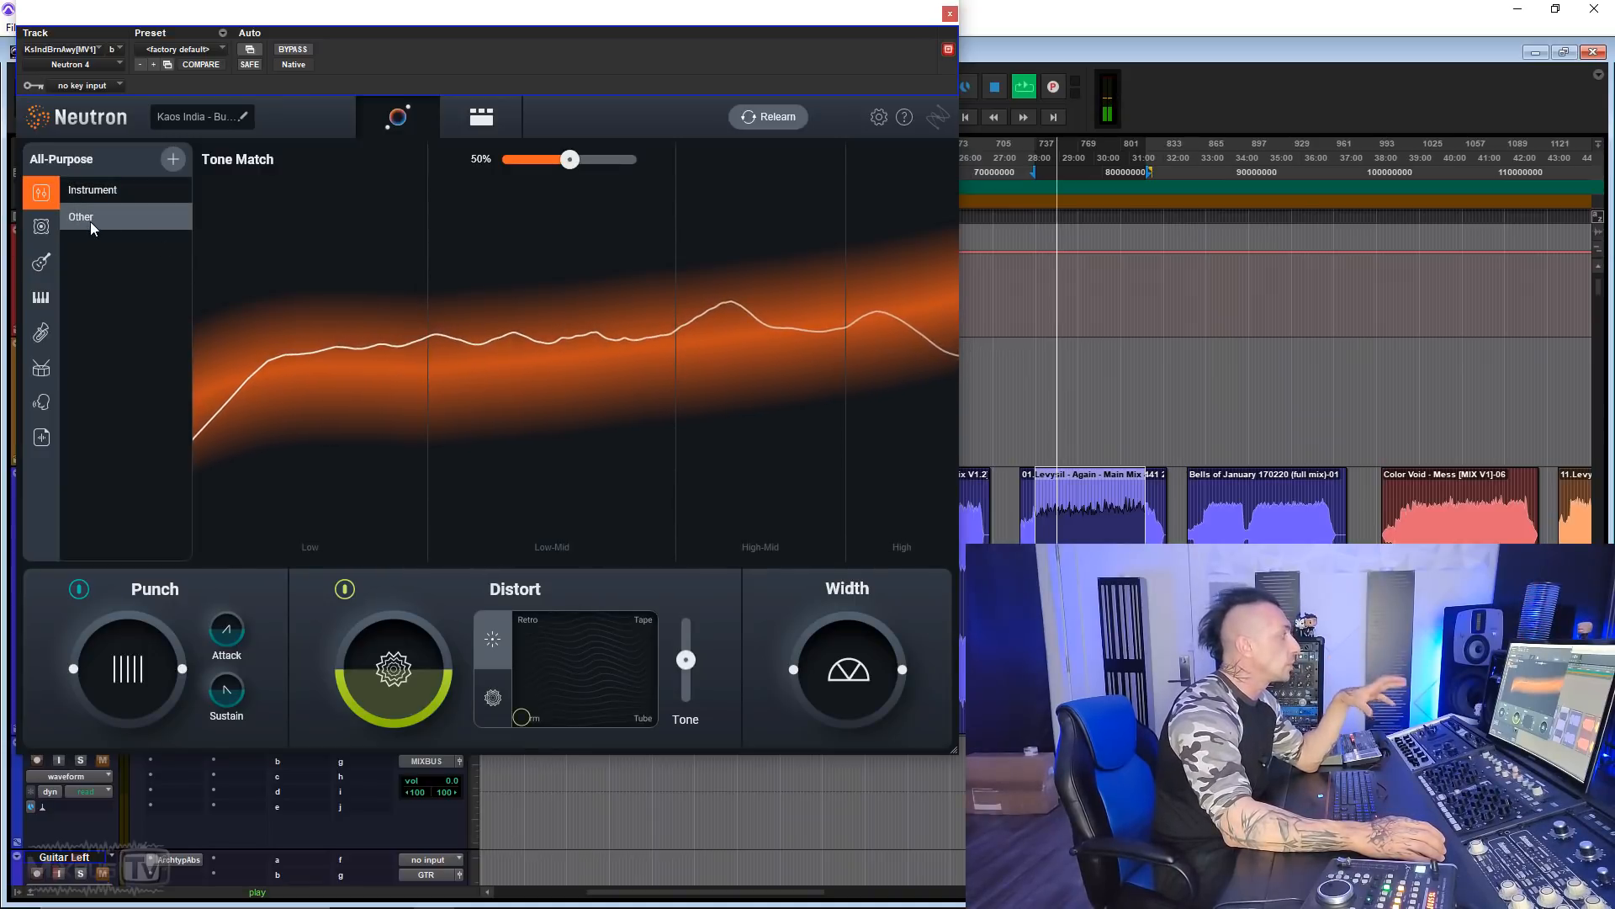
# Browse the Assistant's instrument, voice and custom target categories during playback, and return to the All-Purpose Other target.
pyautogui.click(42, 228)
pyautogui.click(45, 265)
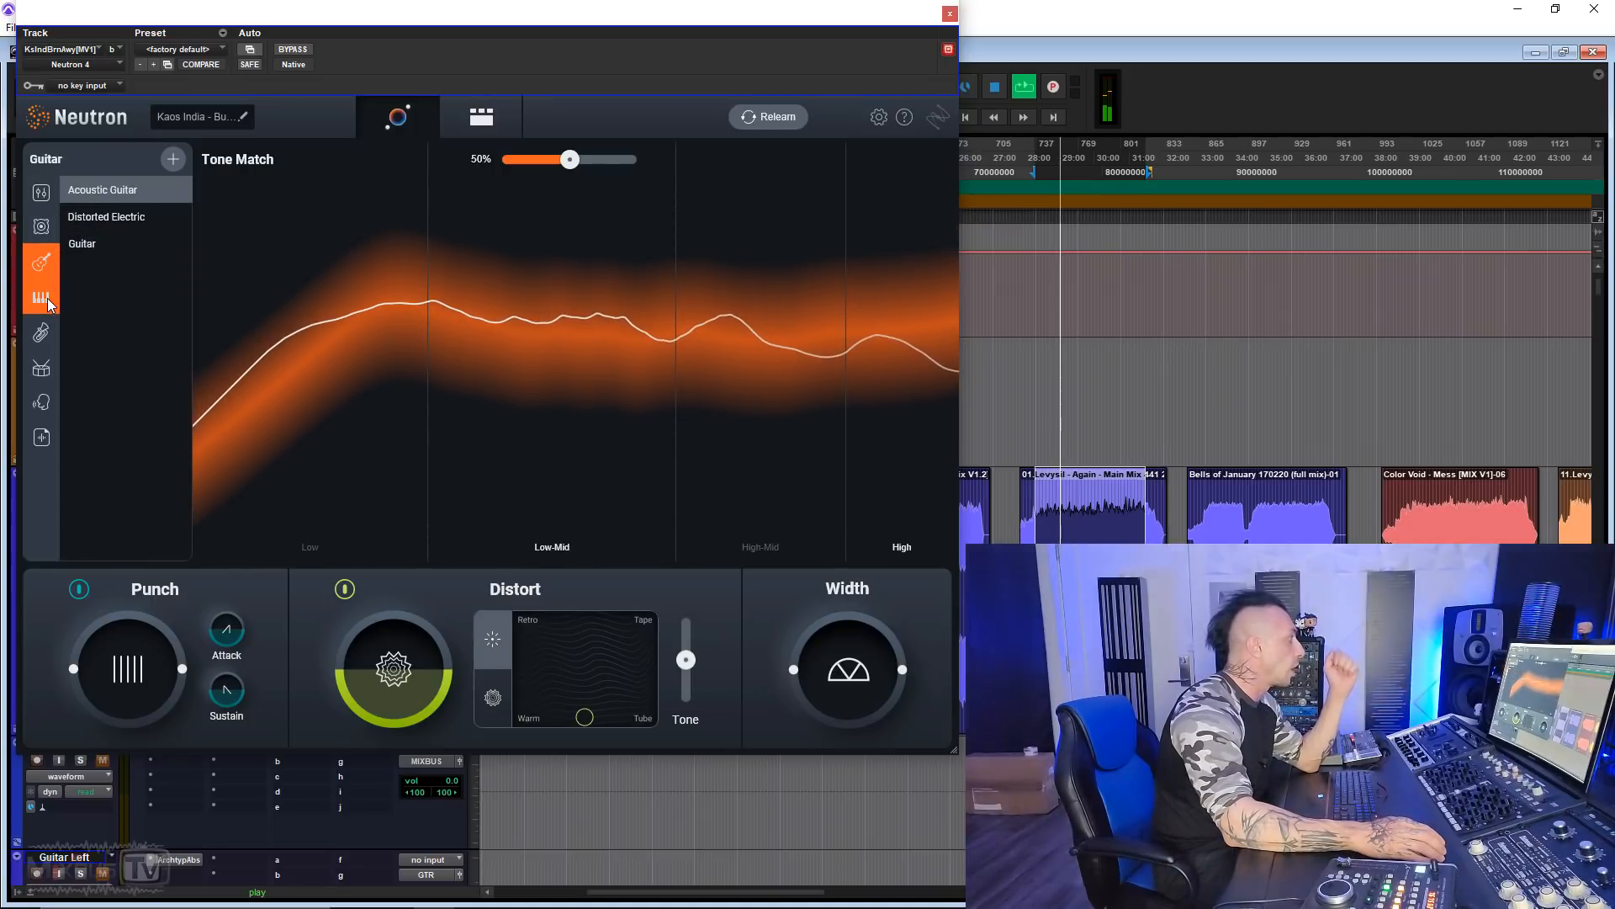
pyautogui.click(47, 301)
pyautogui.click(42, 334)
pyautogui.click(42, 367)
pyautogui.click(42, 403)
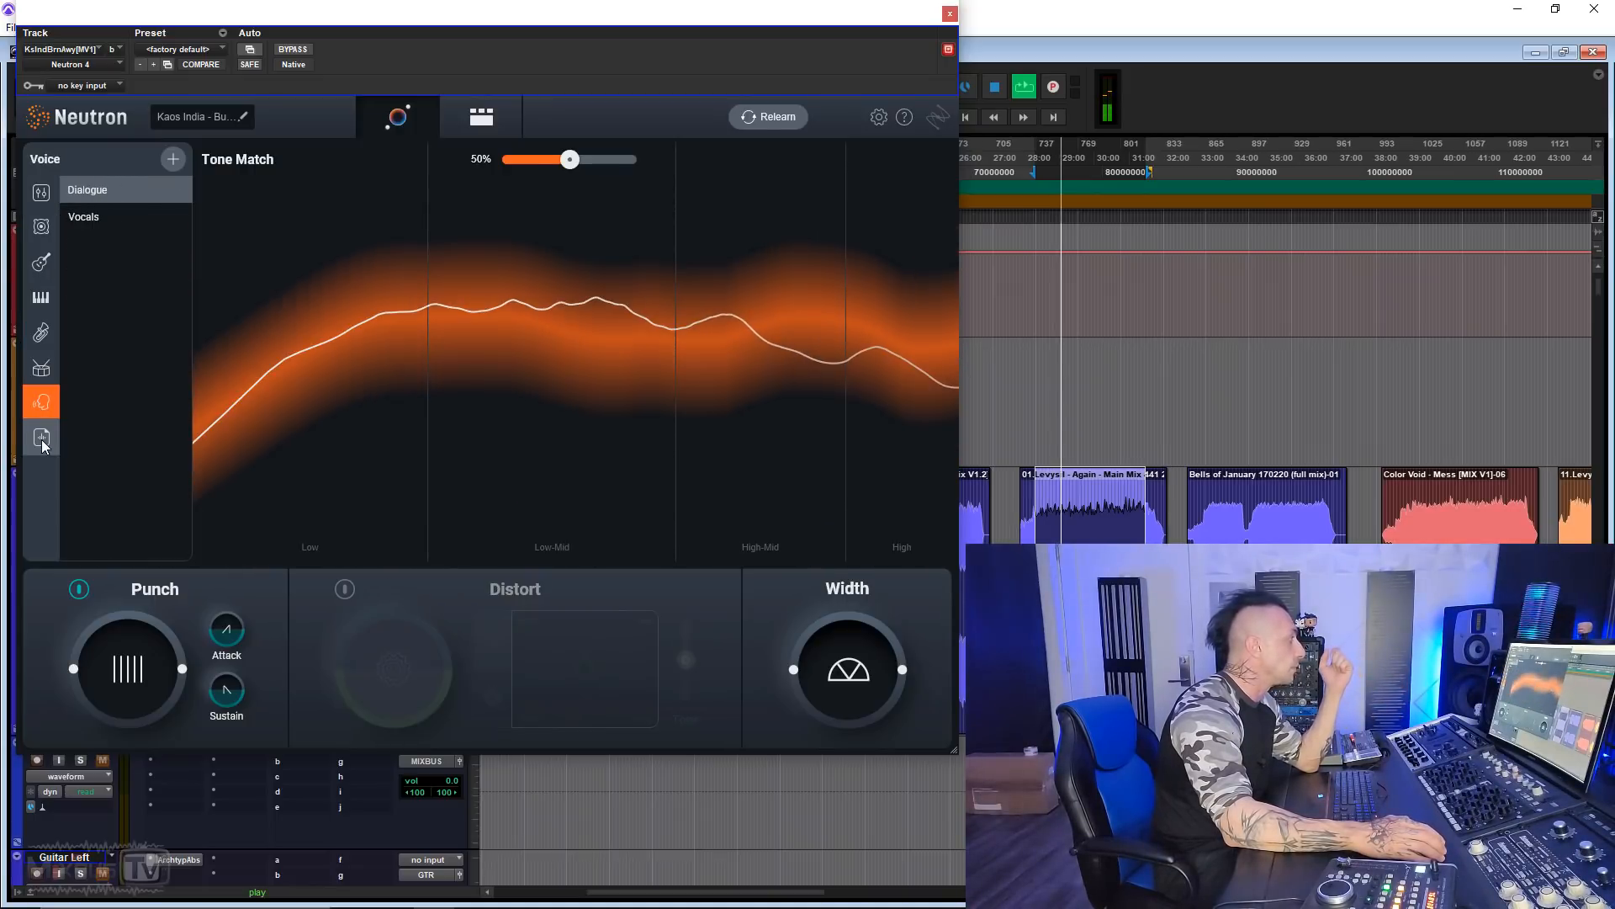
pyautogui.click(43, 439)
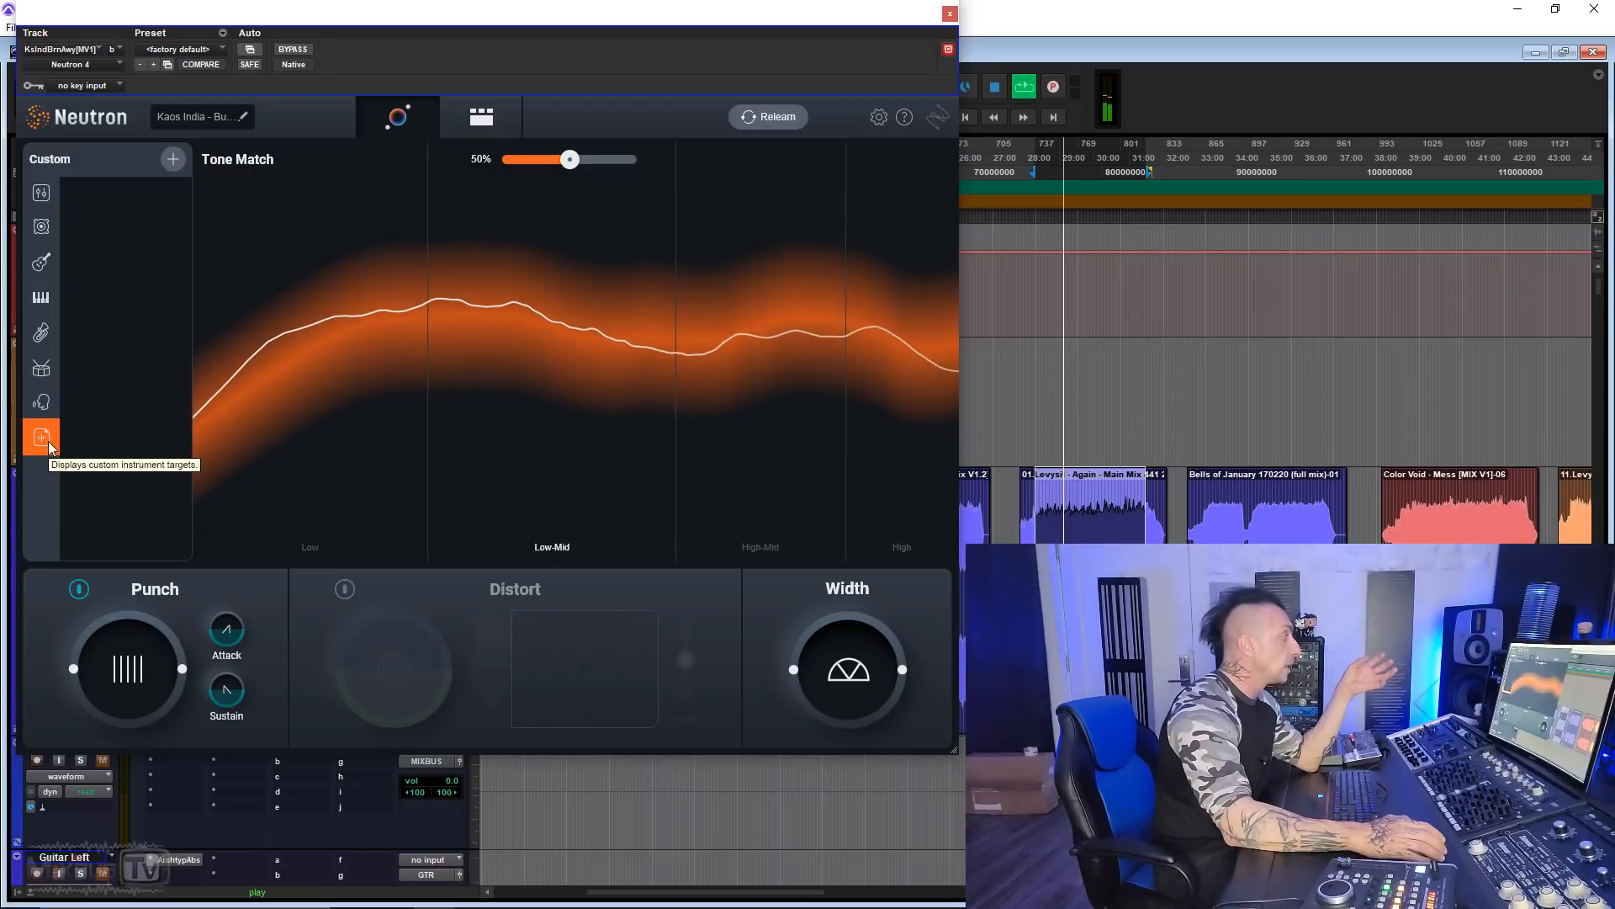
pyautogui.click(51, 194)
pyautogui.click(83, 220)
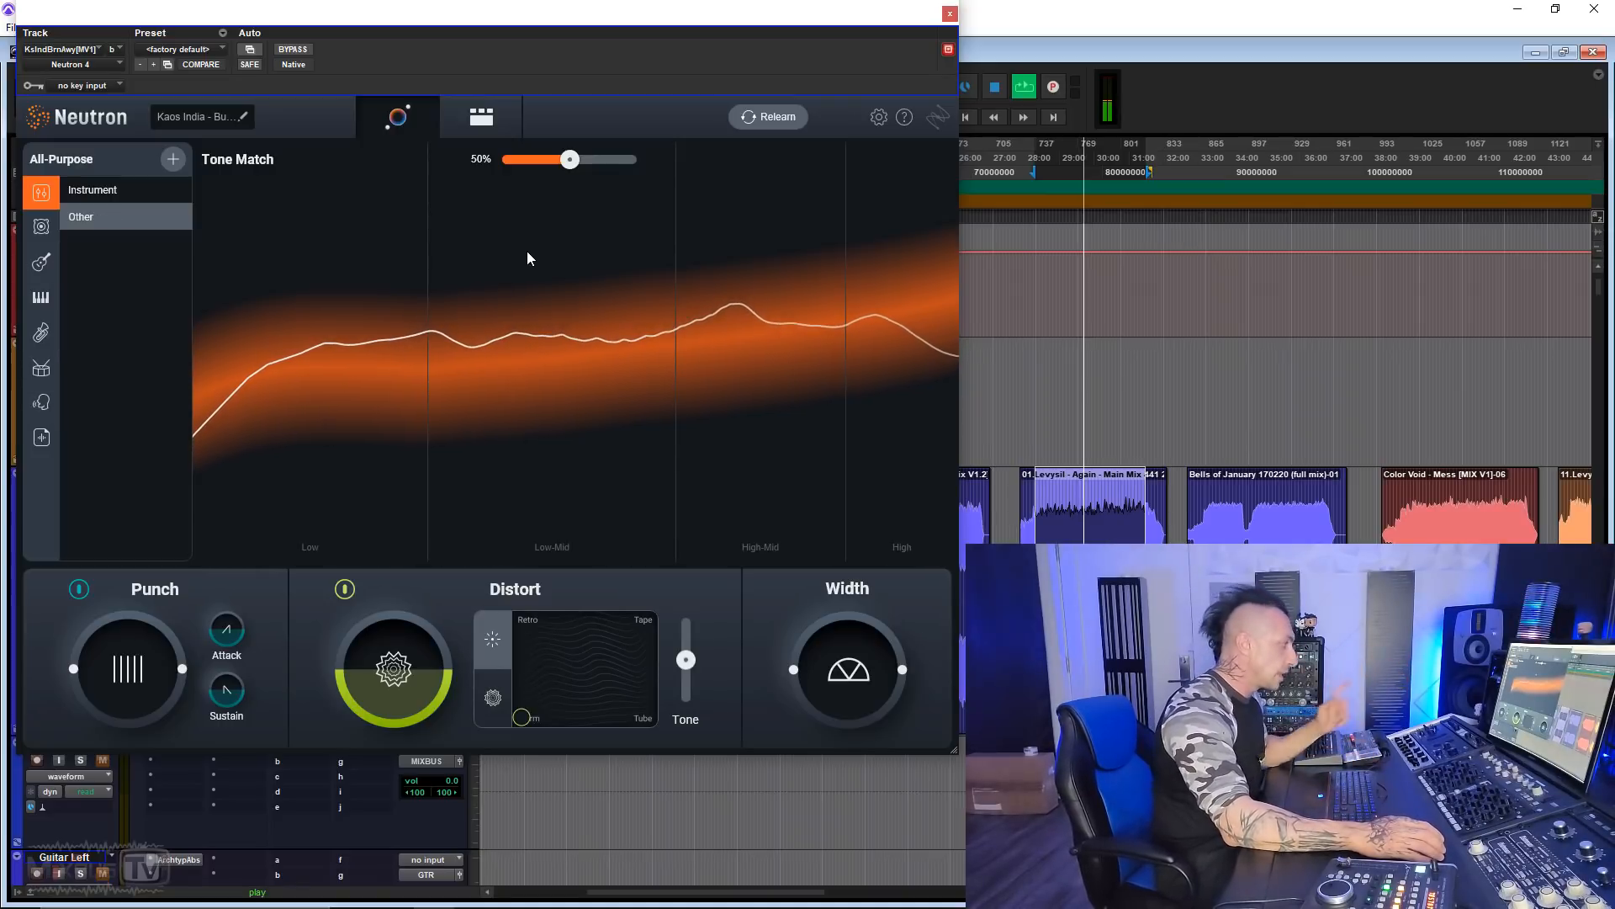
# Set the Assistant's Tone Match to 41% and review its Sculptor, Equalizer, two Compressor and Exciter modules.
pyautogui.moveTo(534, 161)
pyautogui.mouseDown()
pyautogui.moveTo(515, 162)
pyautogui.moveTo(616, 166)
pyautogui.moveTo(509, 173)
pyautogui.moveTo(562, 171)
pyautogui.mouseUp()
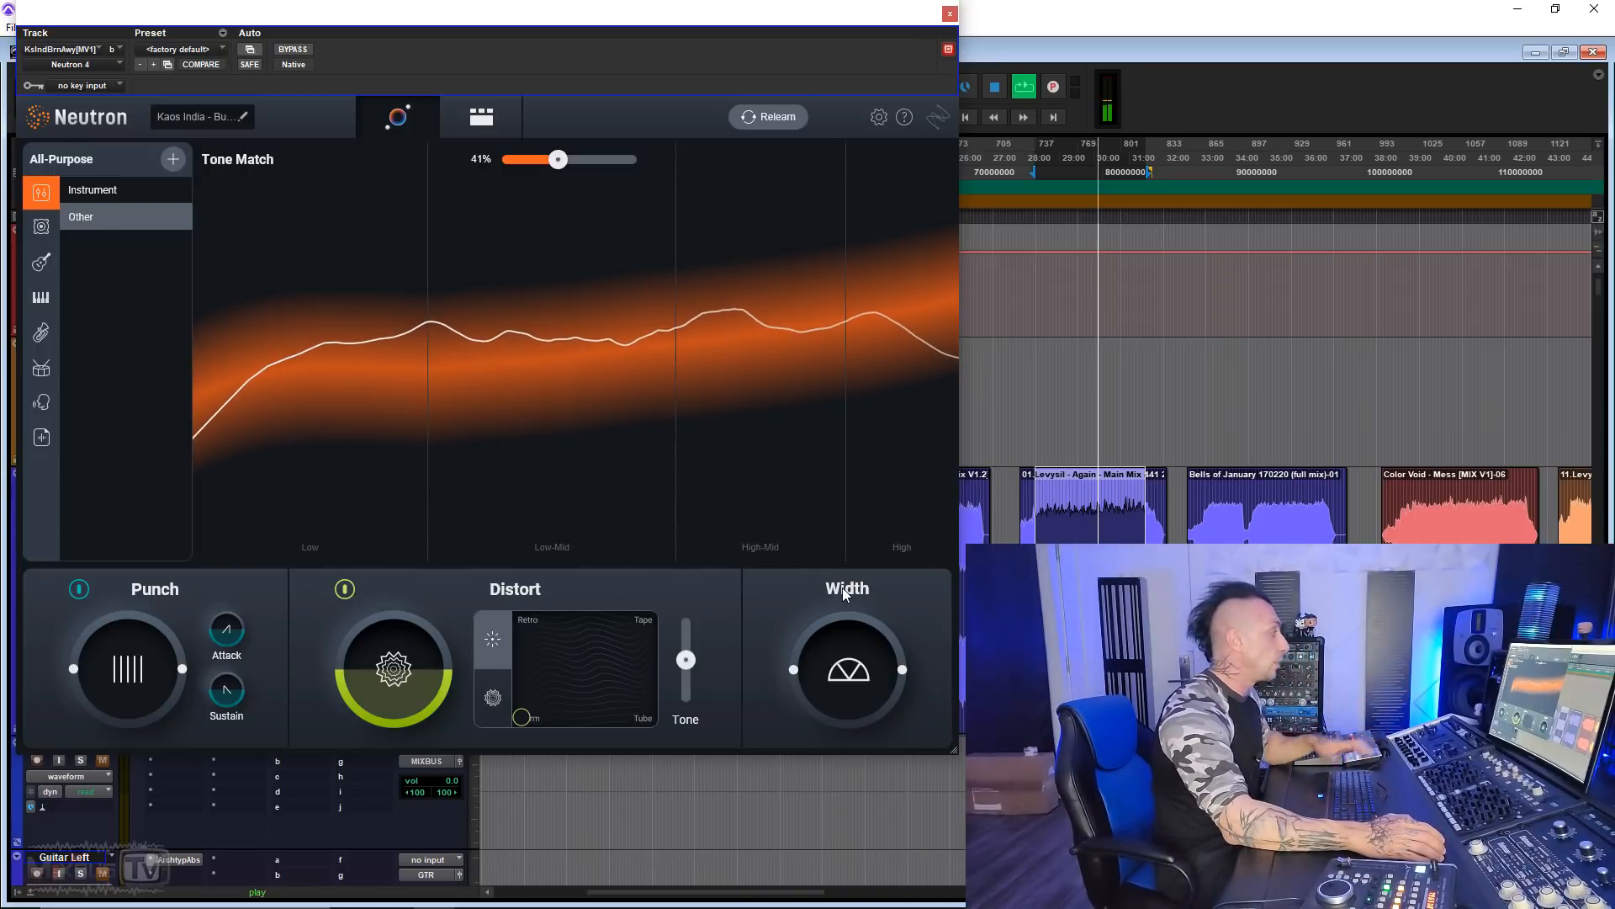
pyautogui.click(486, 125)
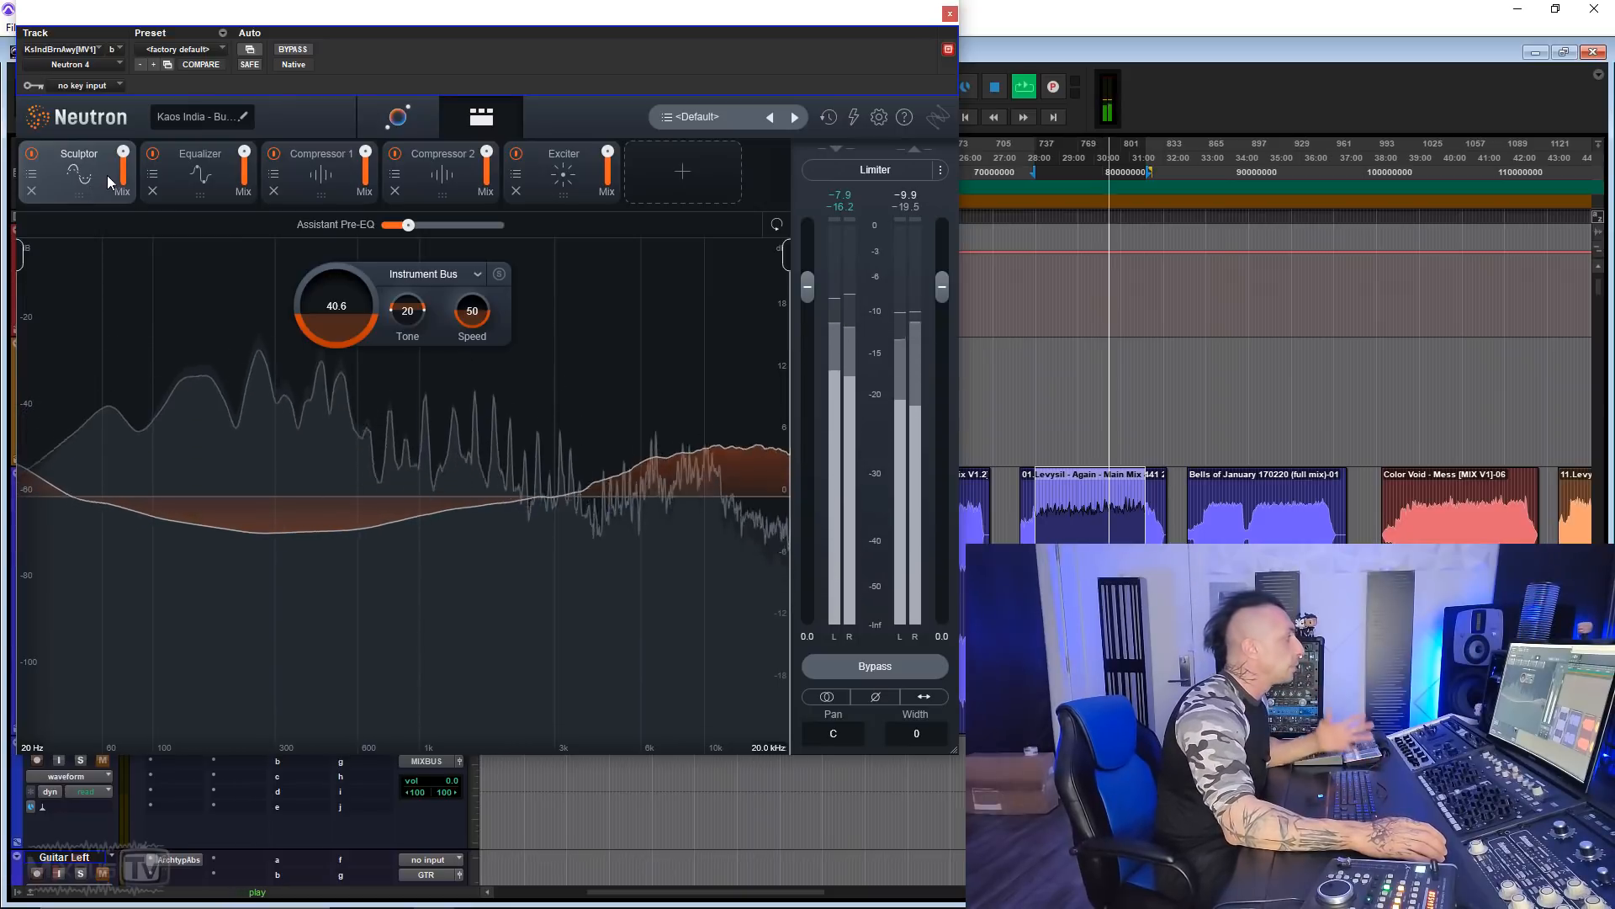
pyautogui.click(210, 183)
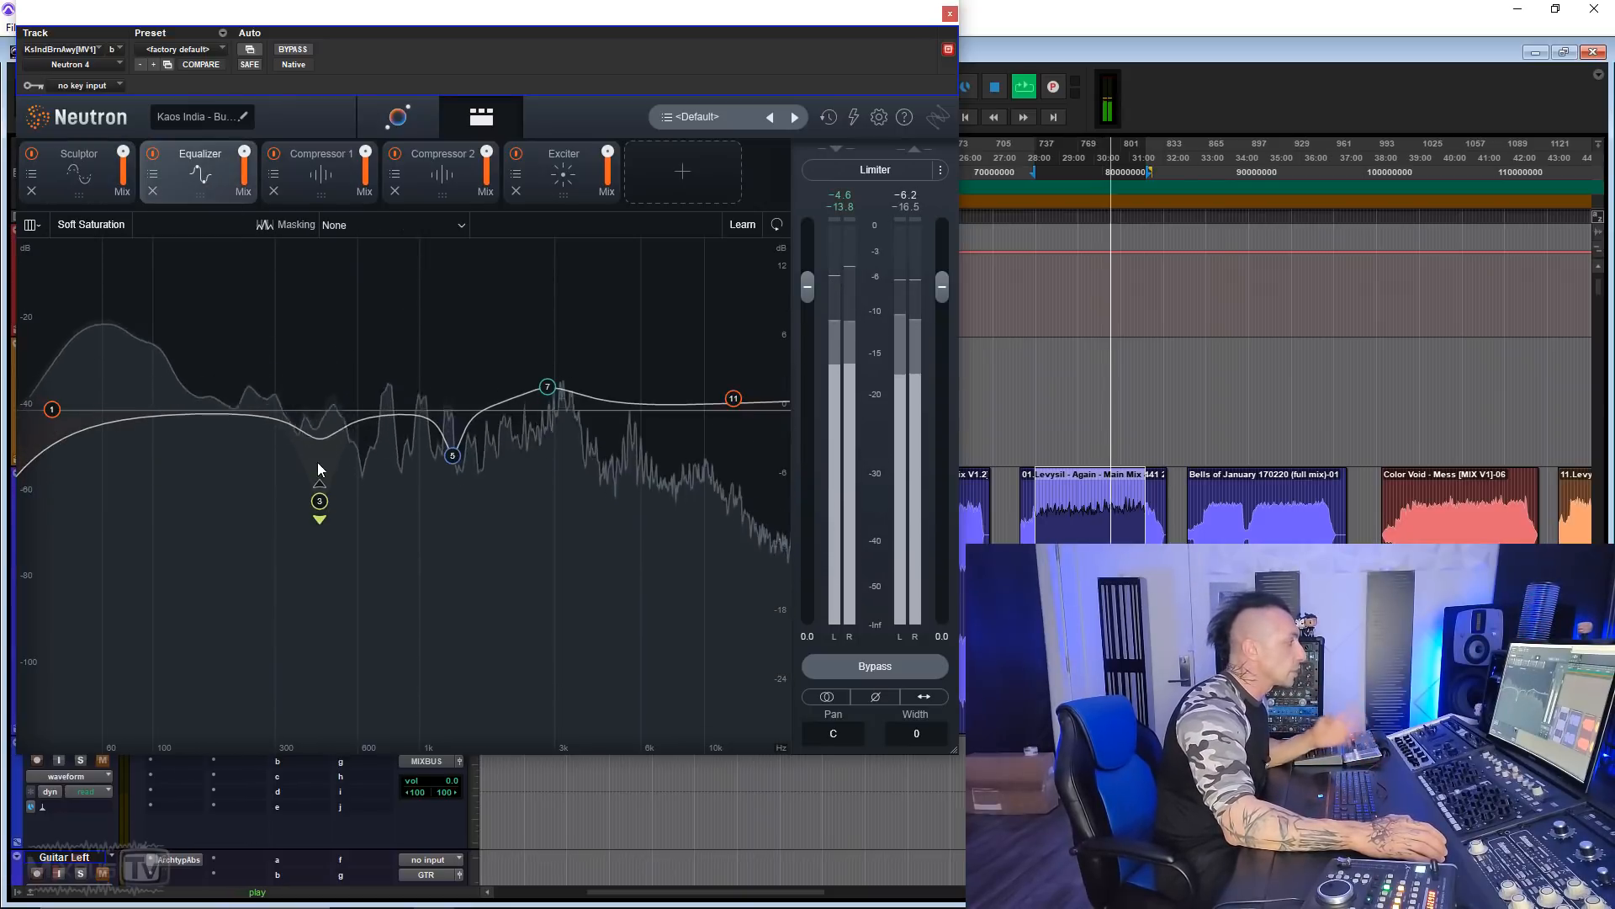
pyautogui.click(298, 174)
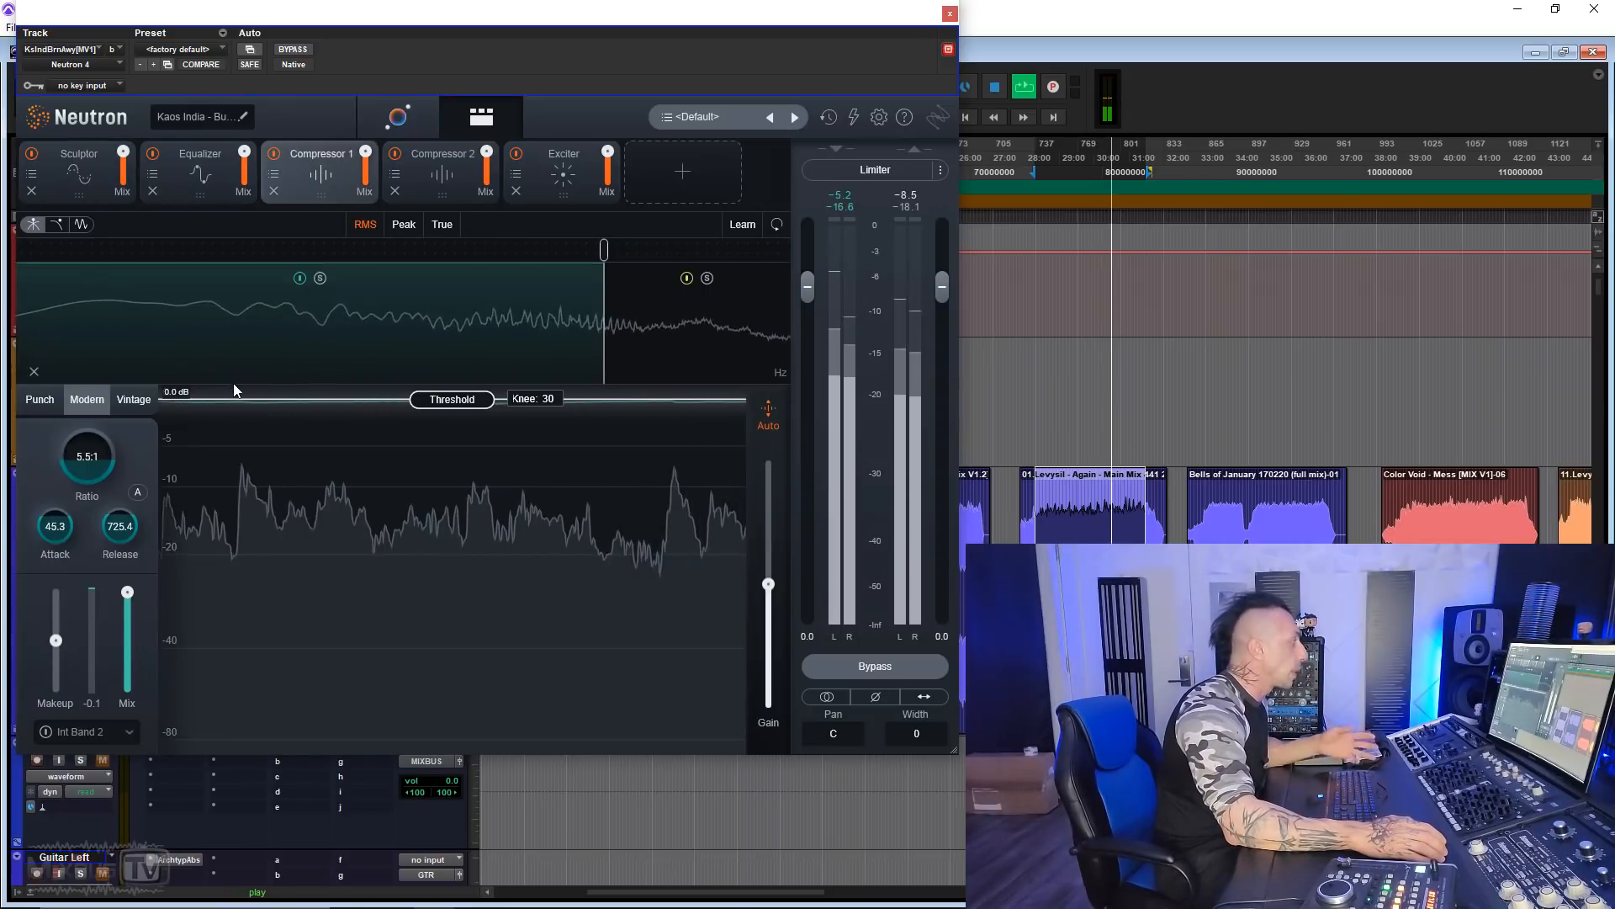
pyautogui.click(442, 172)
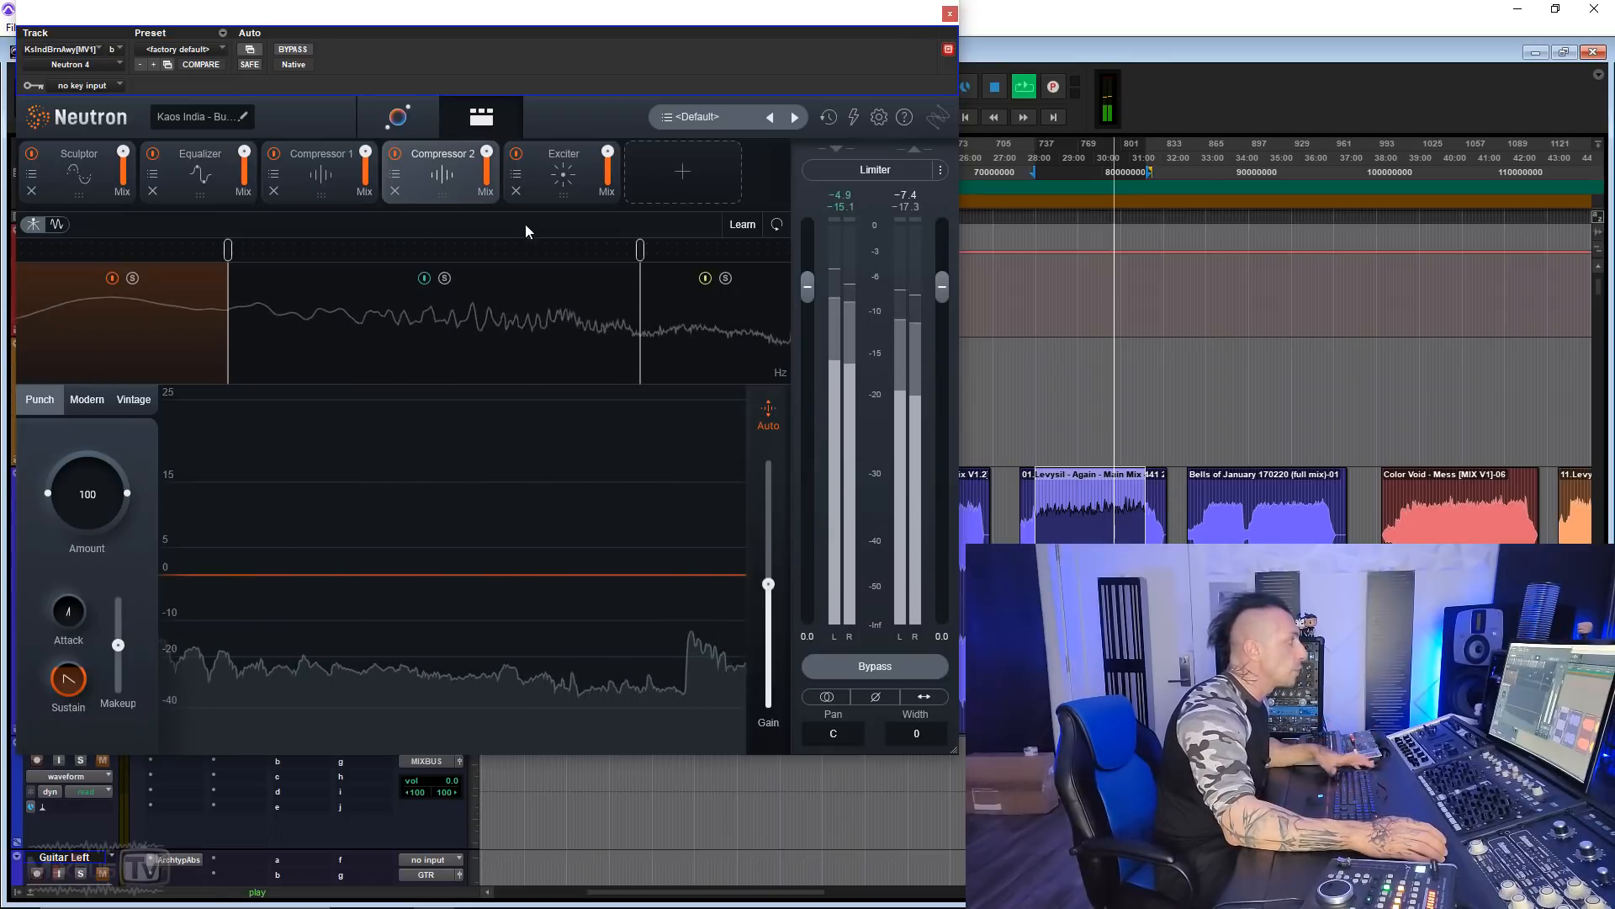
pyautogui.click(541, 171)
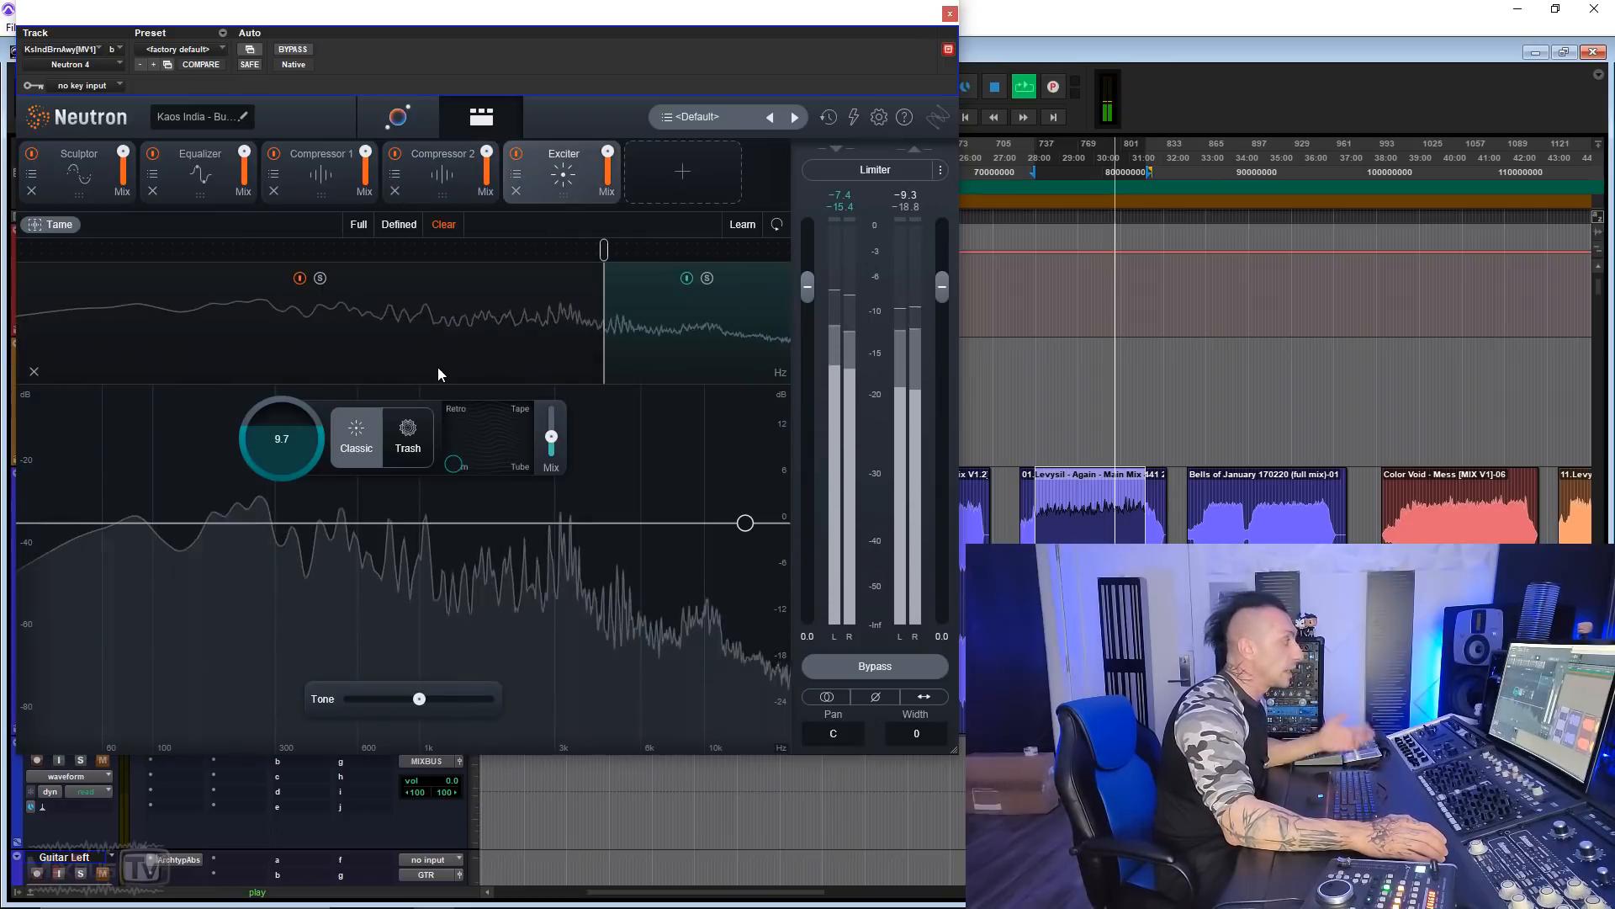
# Try the Assistant's Width control, set Tone Match to 0% during playback, and stop playback.
pyautogui.click(397, 116)
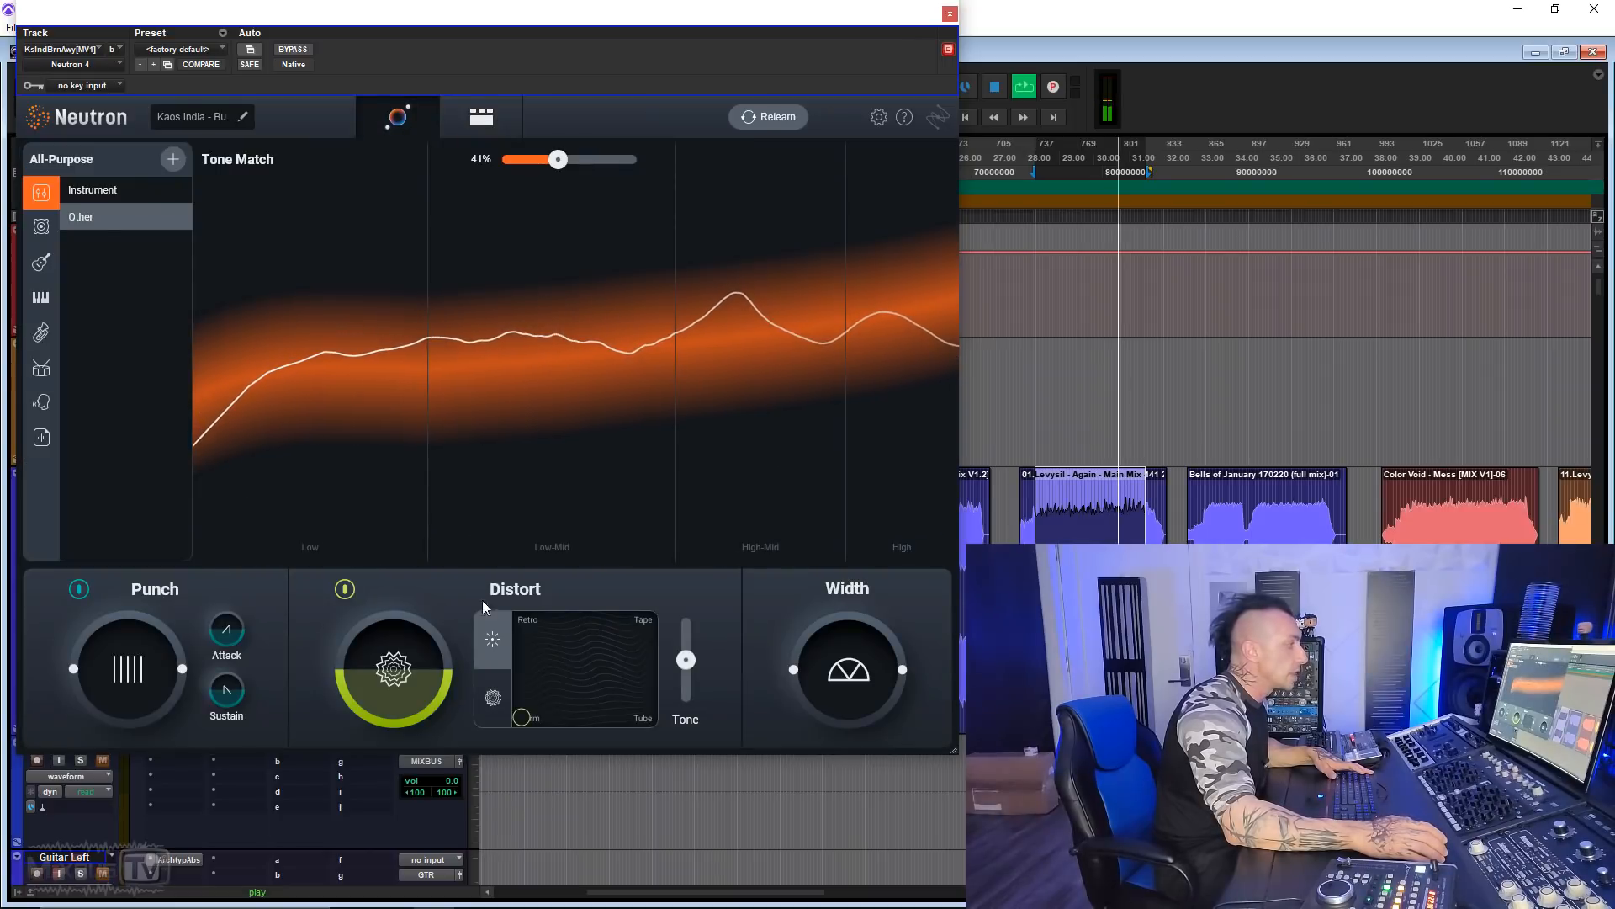
pyautogui.moveTo(847, 682); pyautogui.dragTo(838, 661)
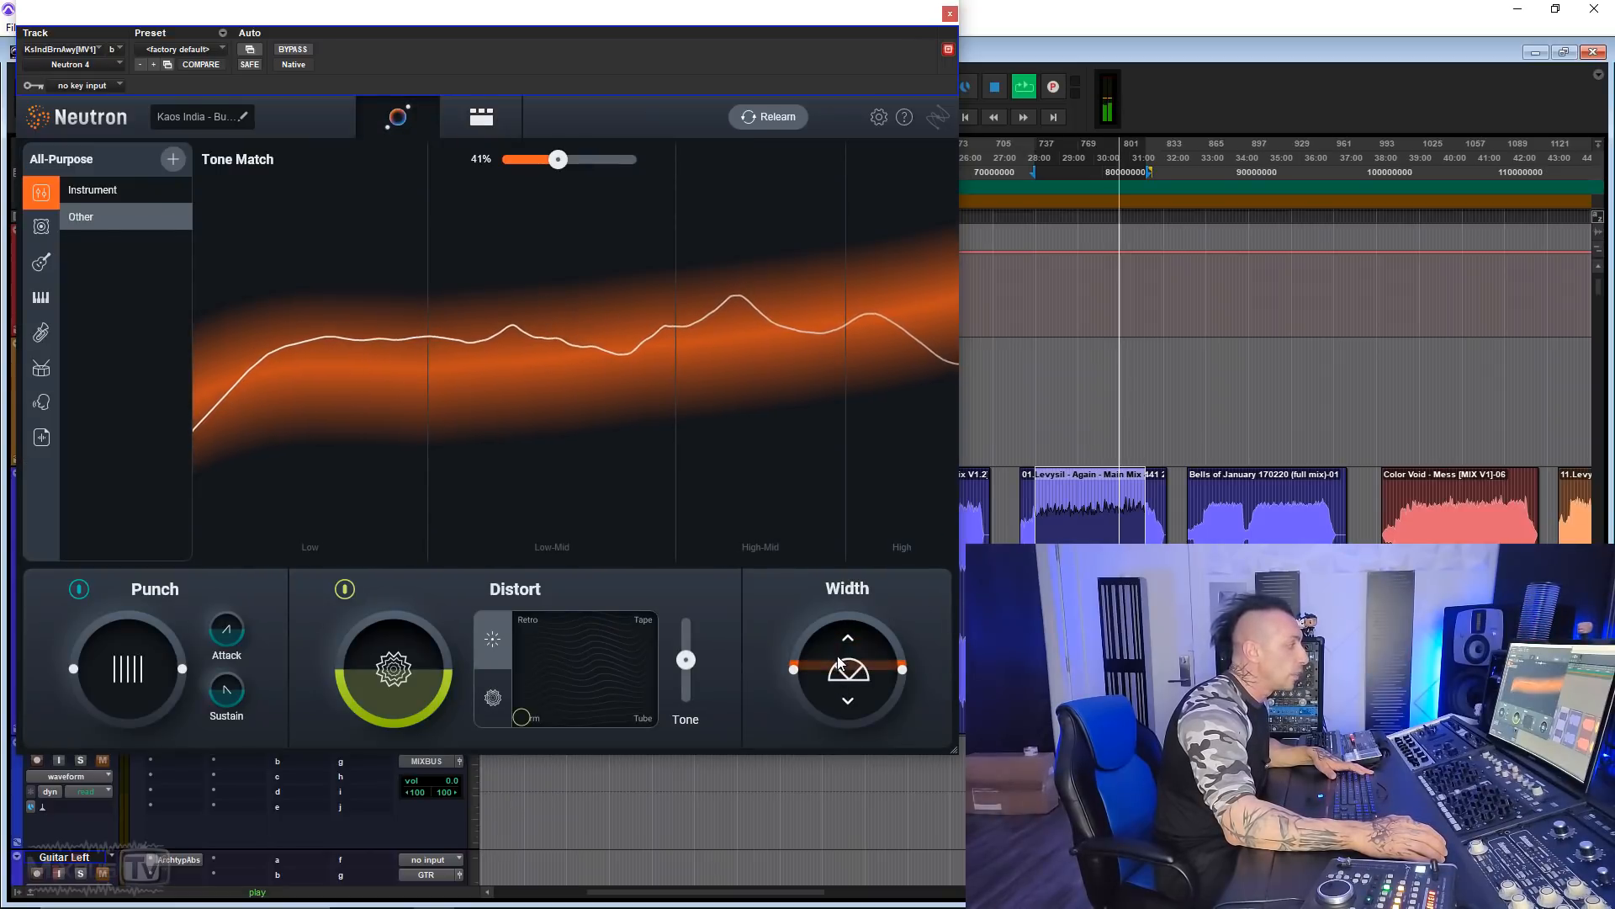
pyautogui.press('space')
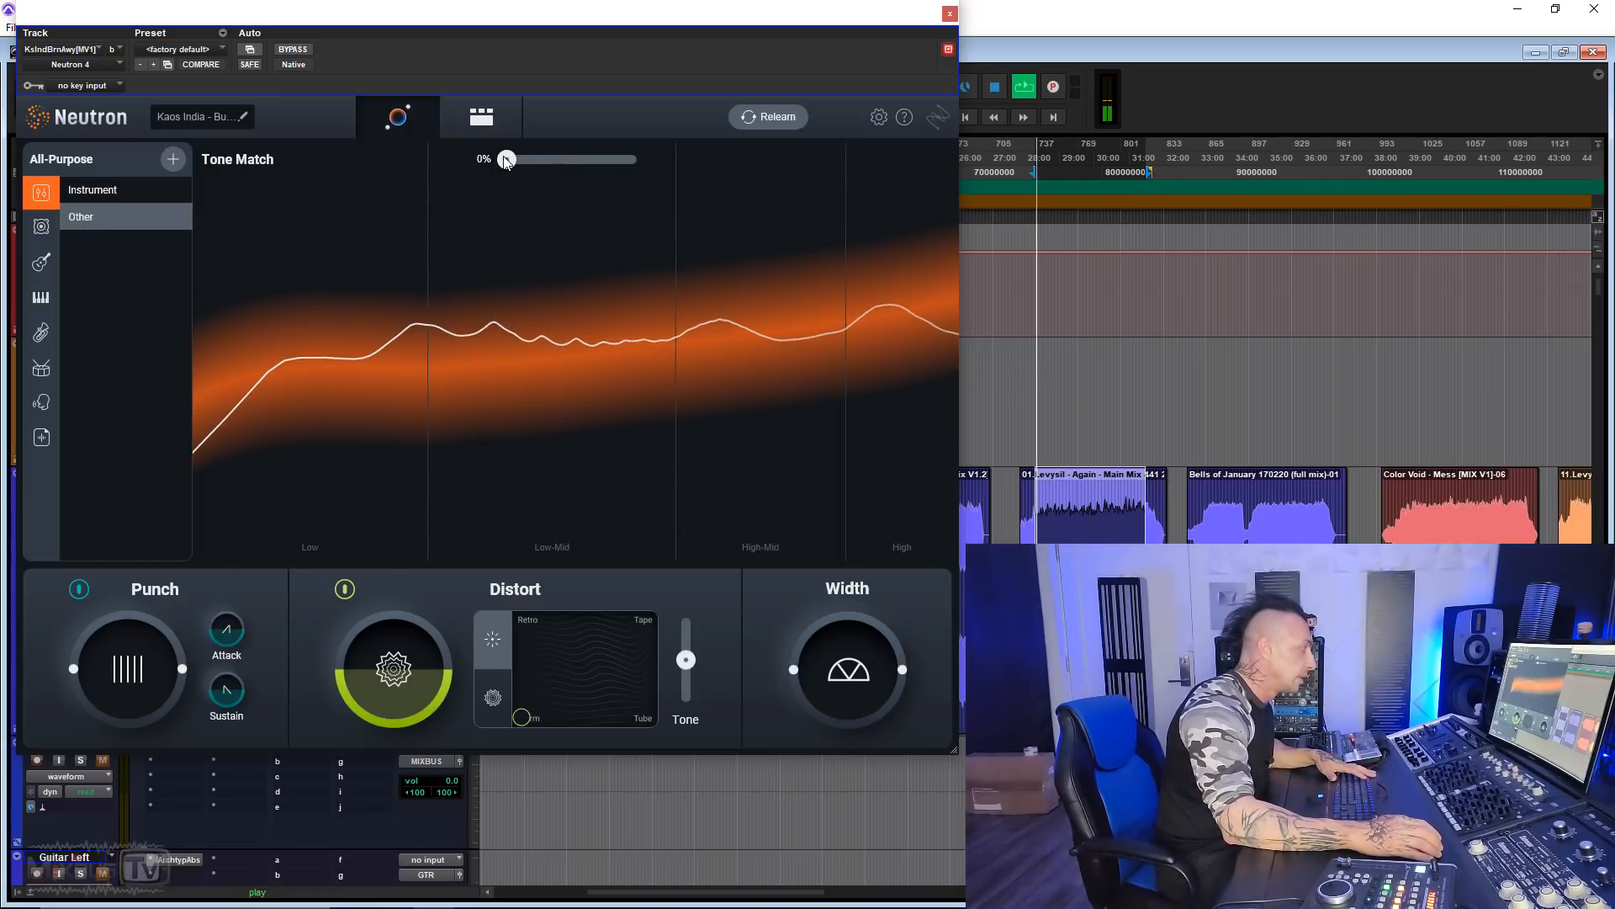
pyautogui.moveTo(507, 158)
pyautogui.mouseDown()
pyautogui.moveTo(623, 160)
pyautogui.moveTo(639, 179)
pyautogui.moveTo(499, 171)
pyautogui.mouseUp()
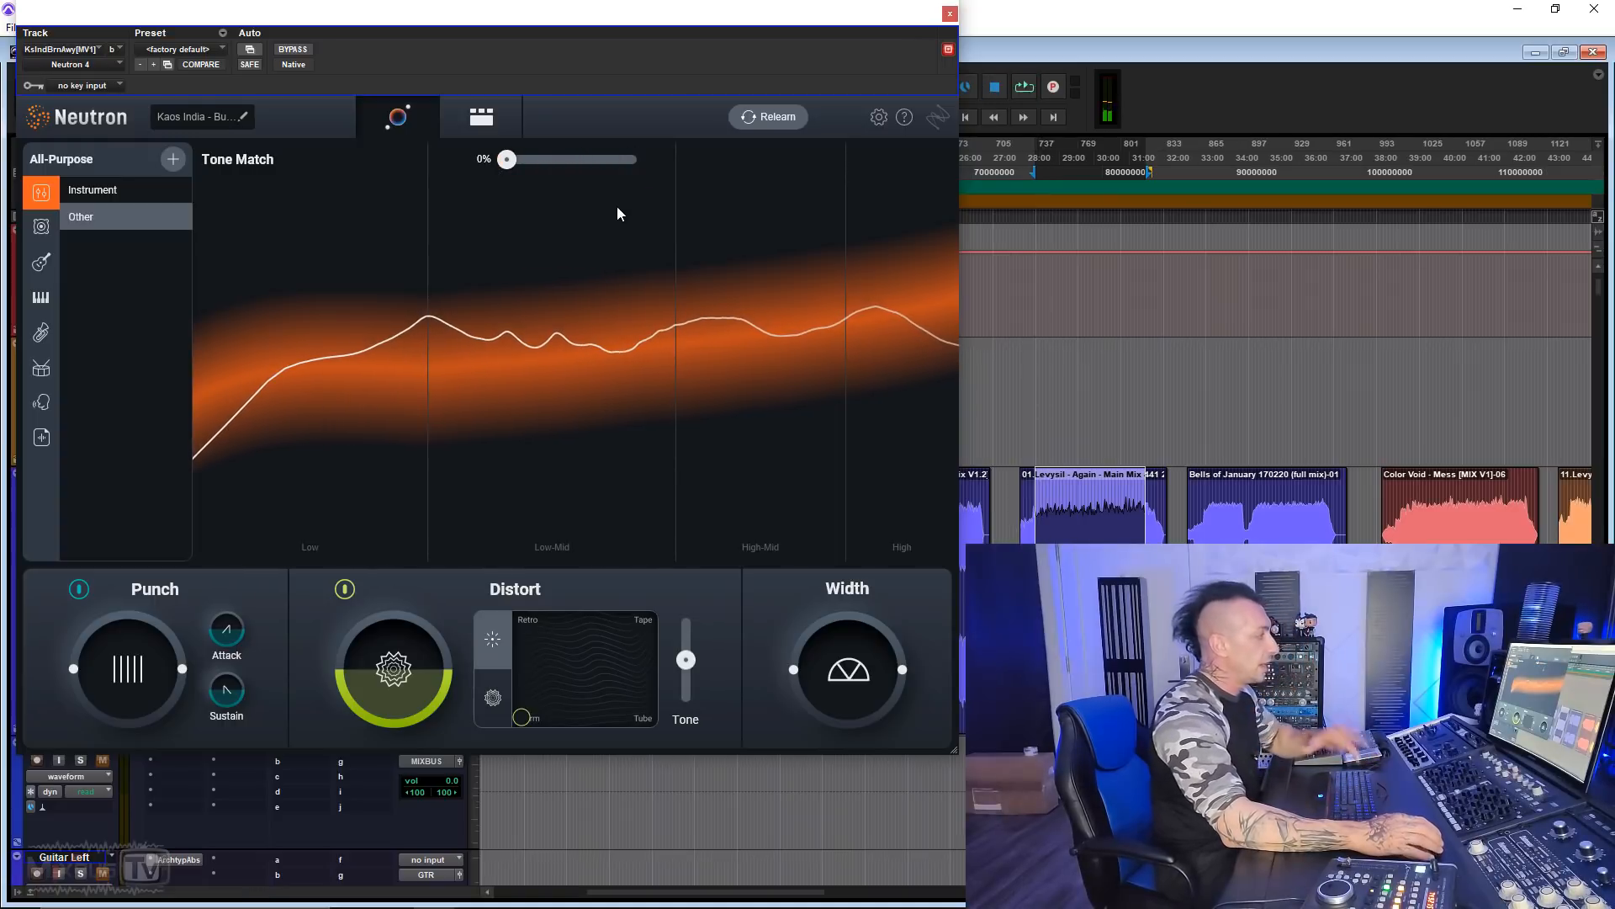
pyautogui.press('space')
# Play passages of the 01.Levysil - Again and 11.Levysil - Tek Weh You Self mixes for comparison, and return the cursor to Again.
pyautogui.click(1075, 499)
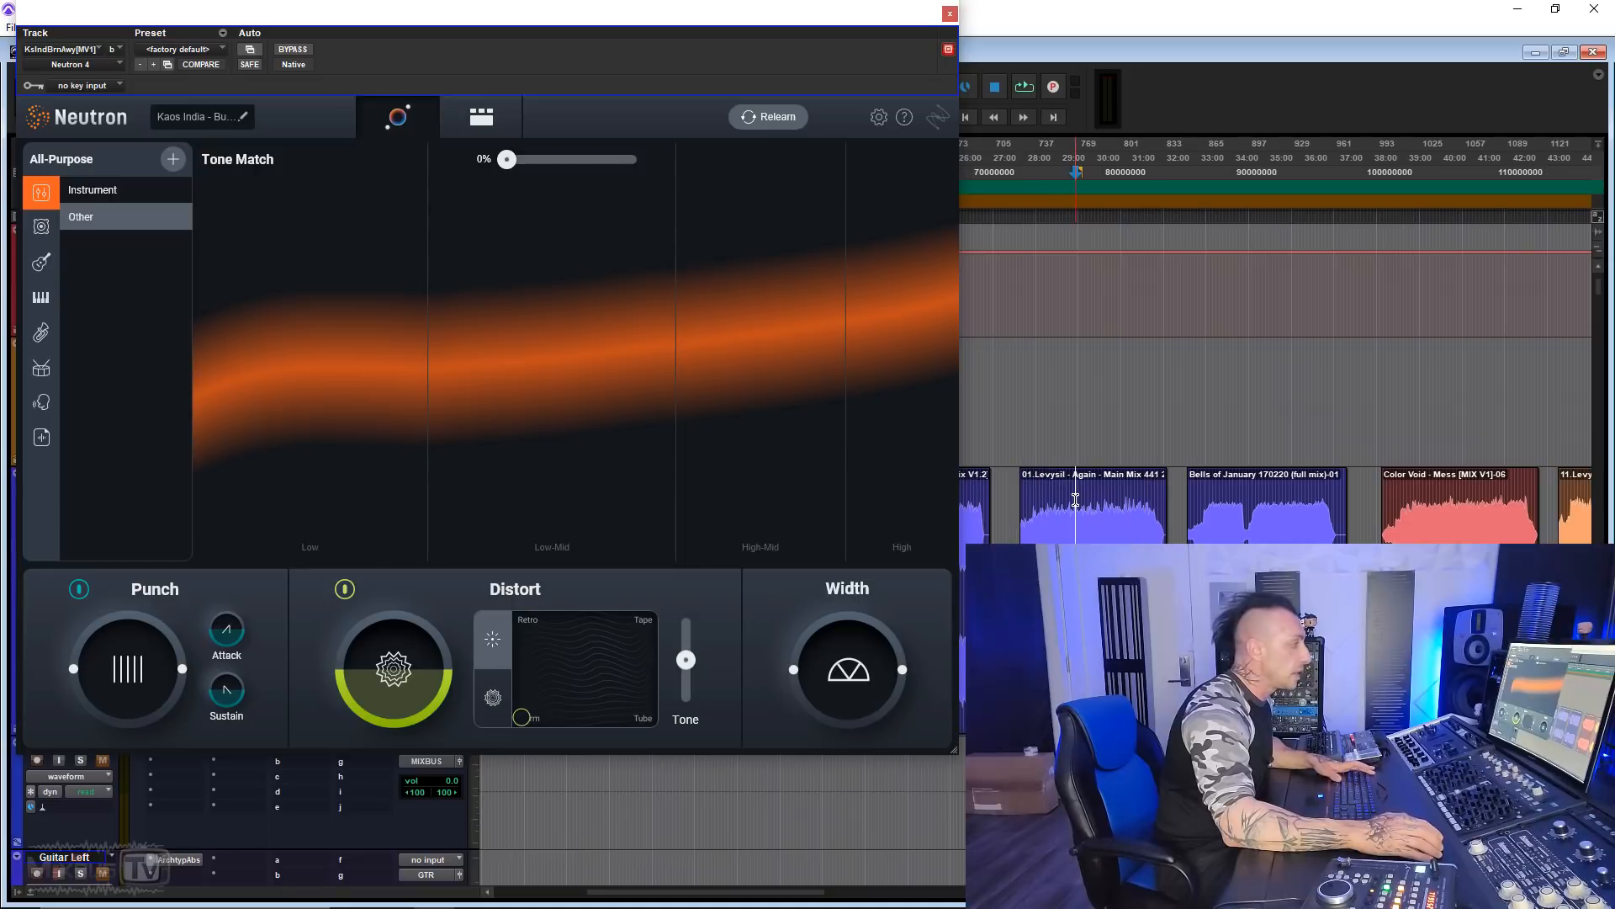
pyautogui.hscroll(2, 1089, 525)
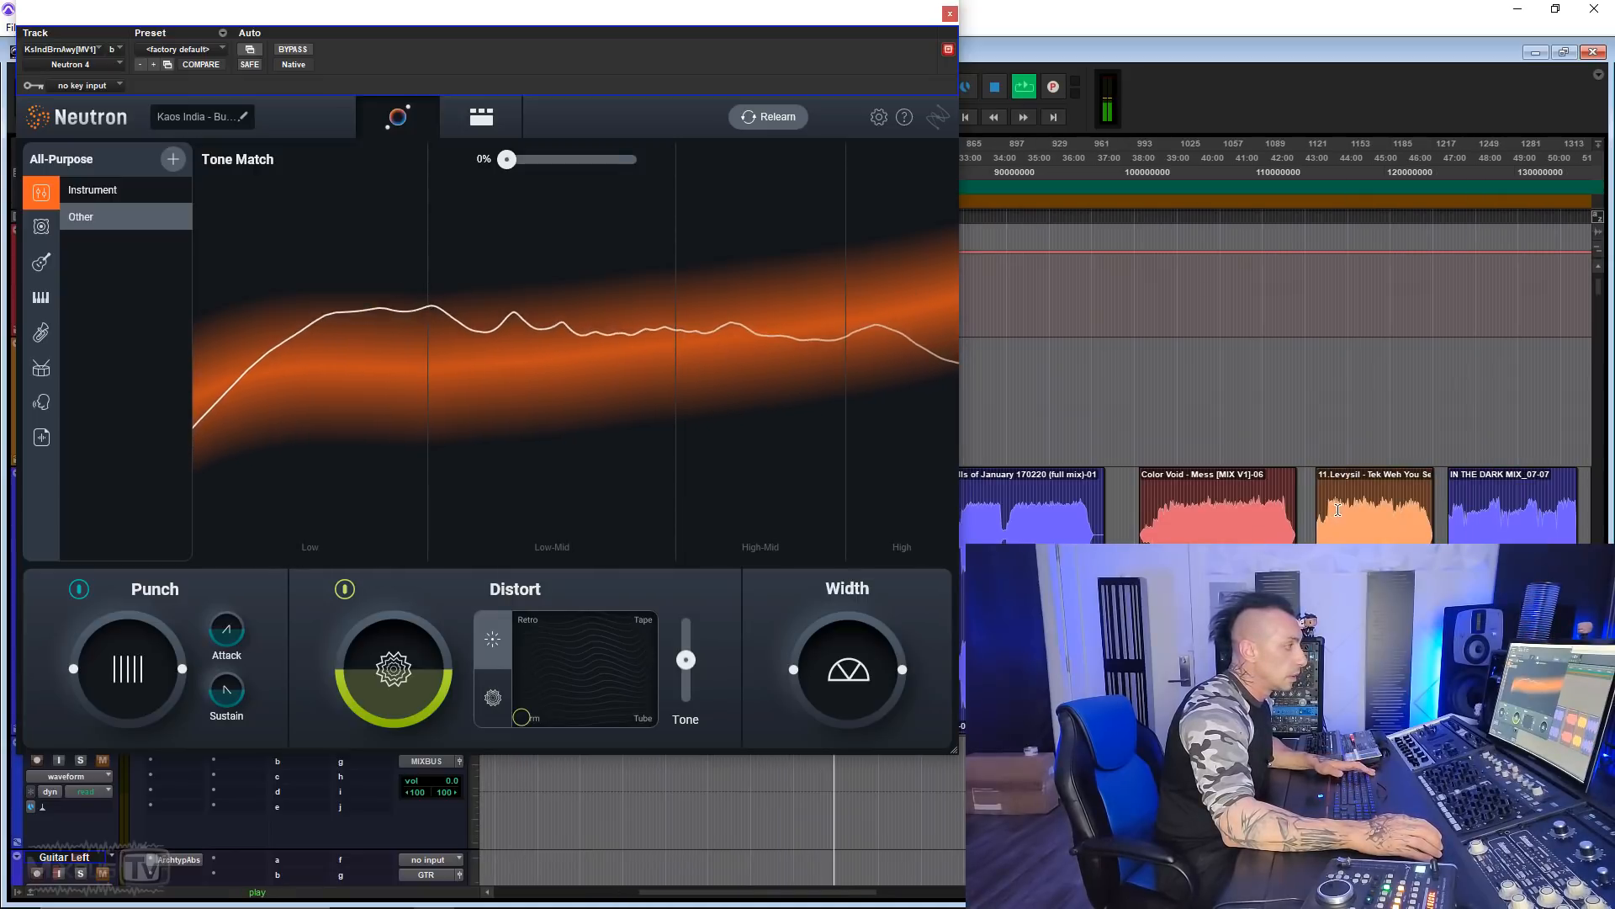
pyautogui.press('space')
pyautogui.click(1333, 502)
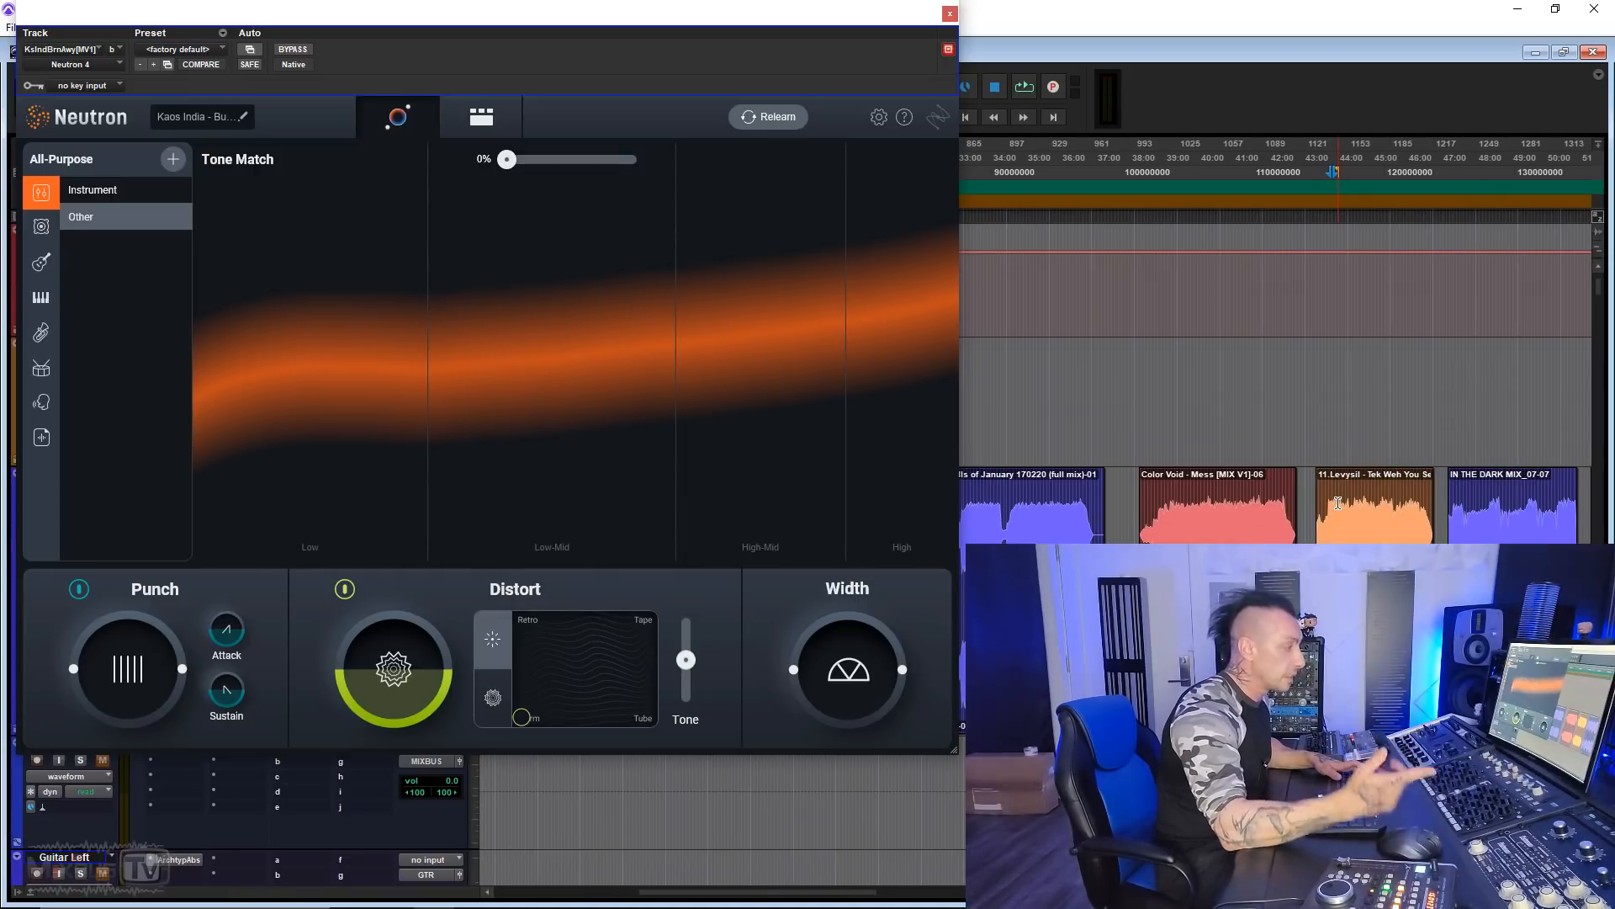
pyautogui.press('space')
pyautogui.hscroll(2, 1193, 514)
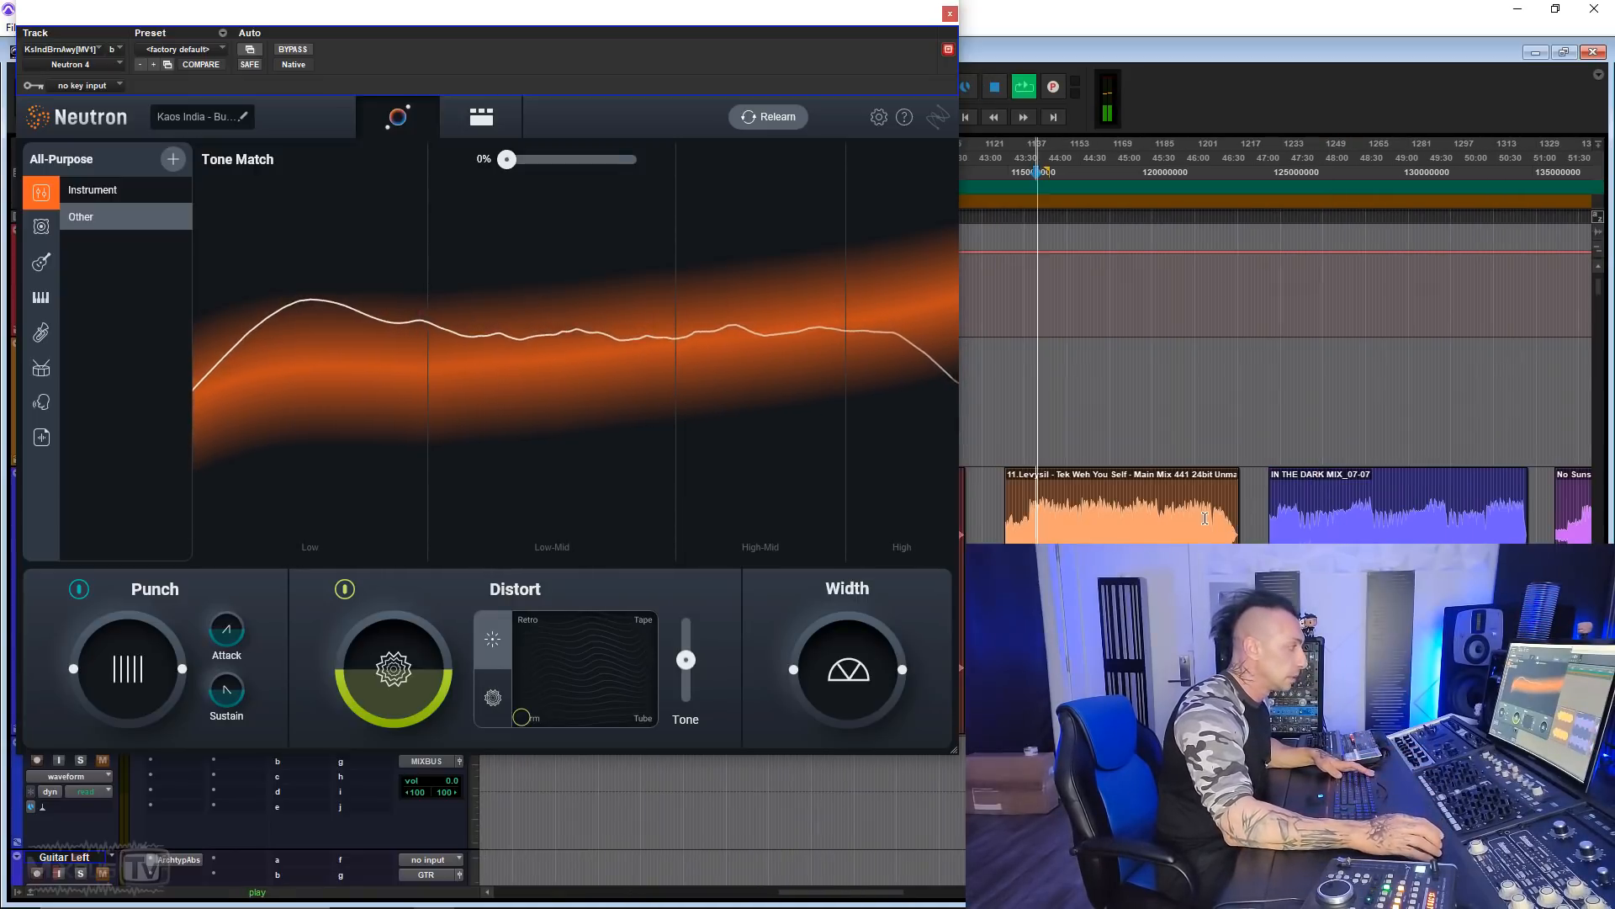
pyautogui.hscroll(-4, 1193, 514)
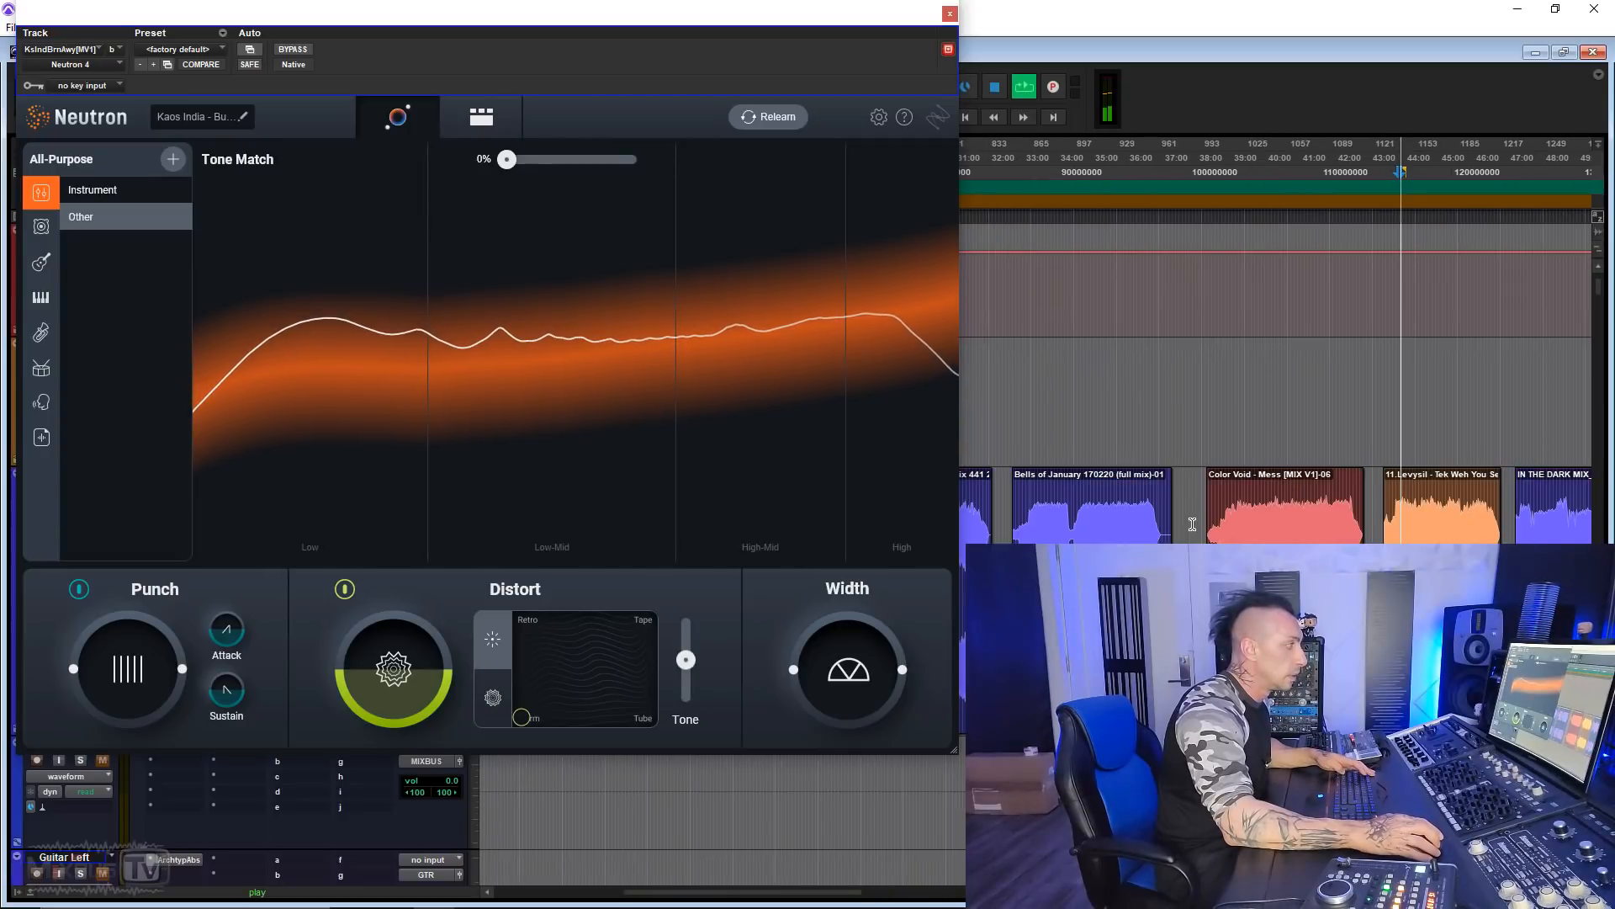
pyautogui.press('space')
pyautogui.click(998, 503)
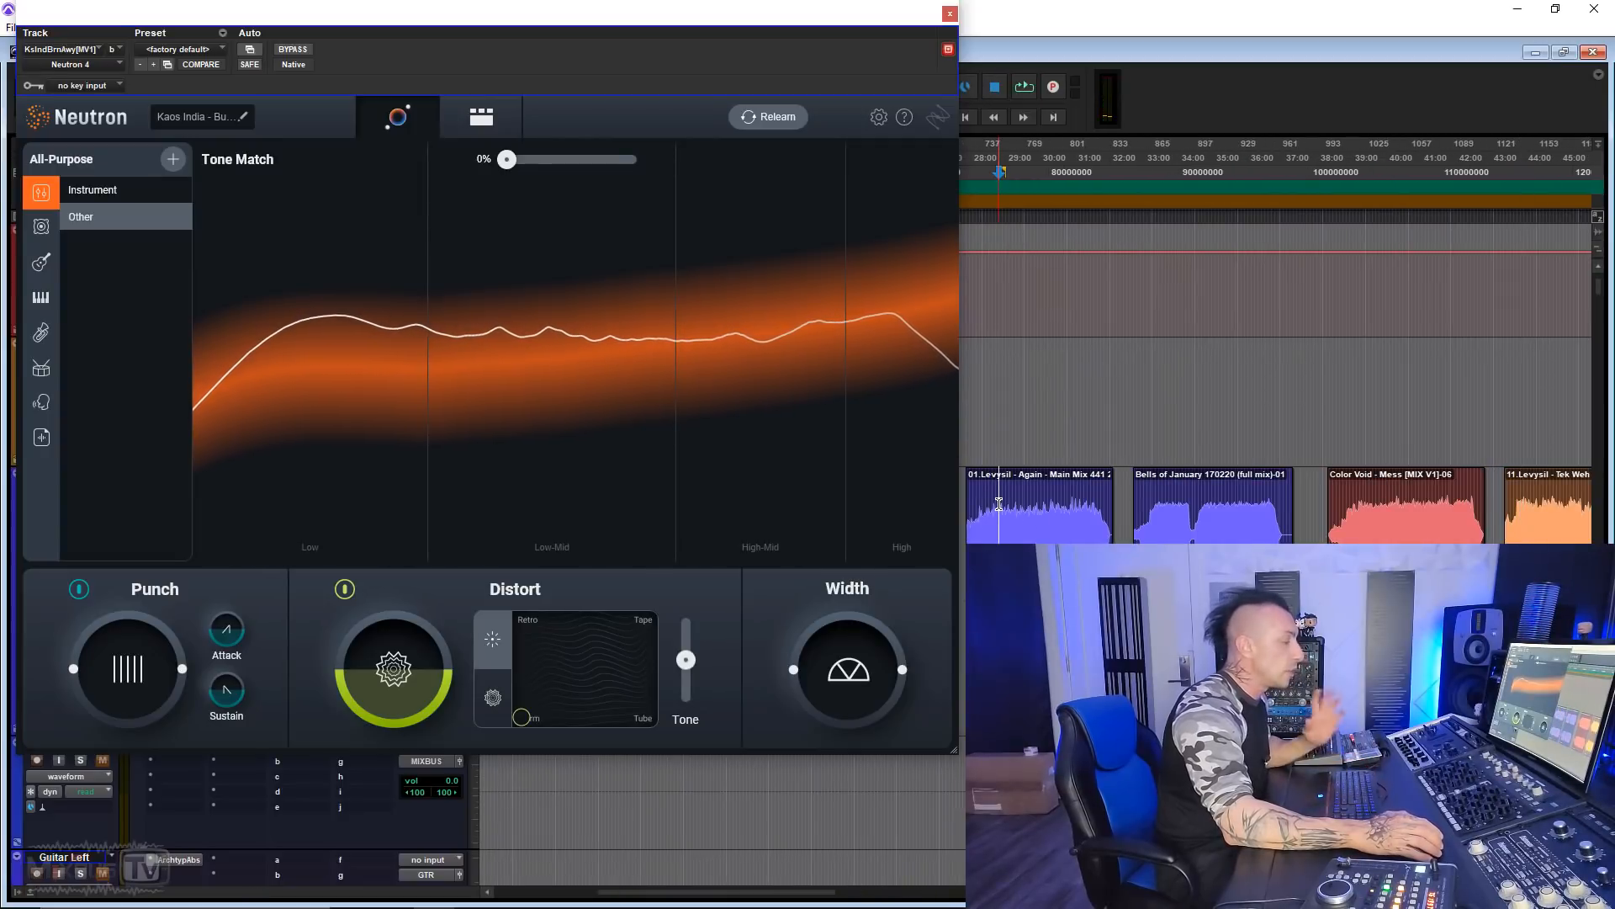
# Add the 11.Levysil - Tek Weh You Self mix as a custom Assistant target and set Tone Match to 33% during playback.
pyautogui.click(169, 161)
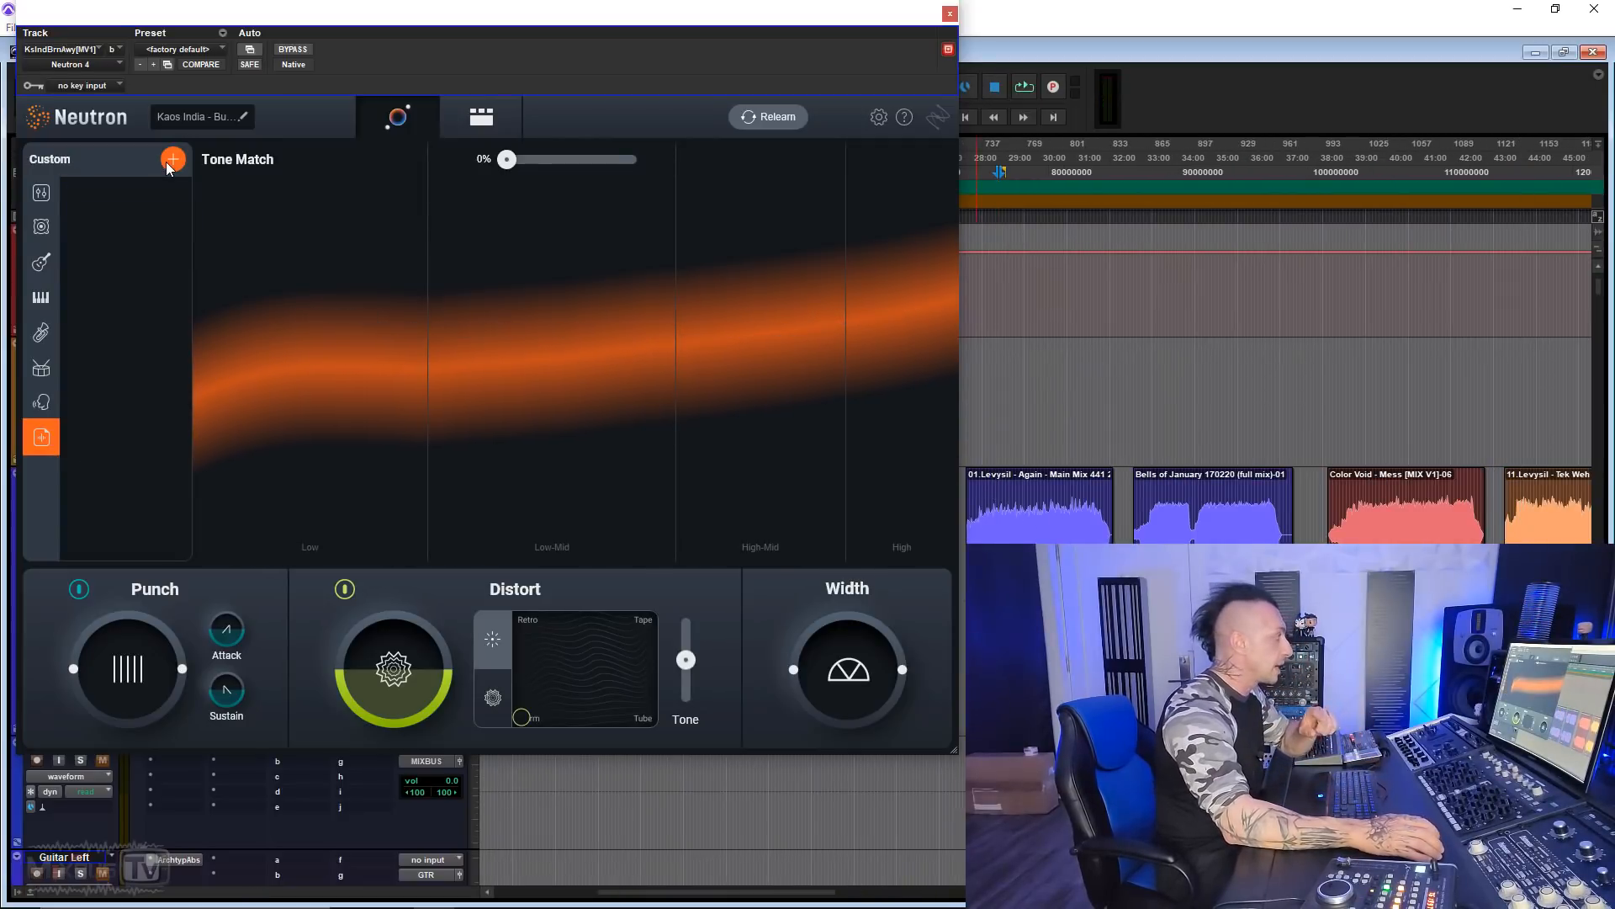
pyautogui.click(172, 159)
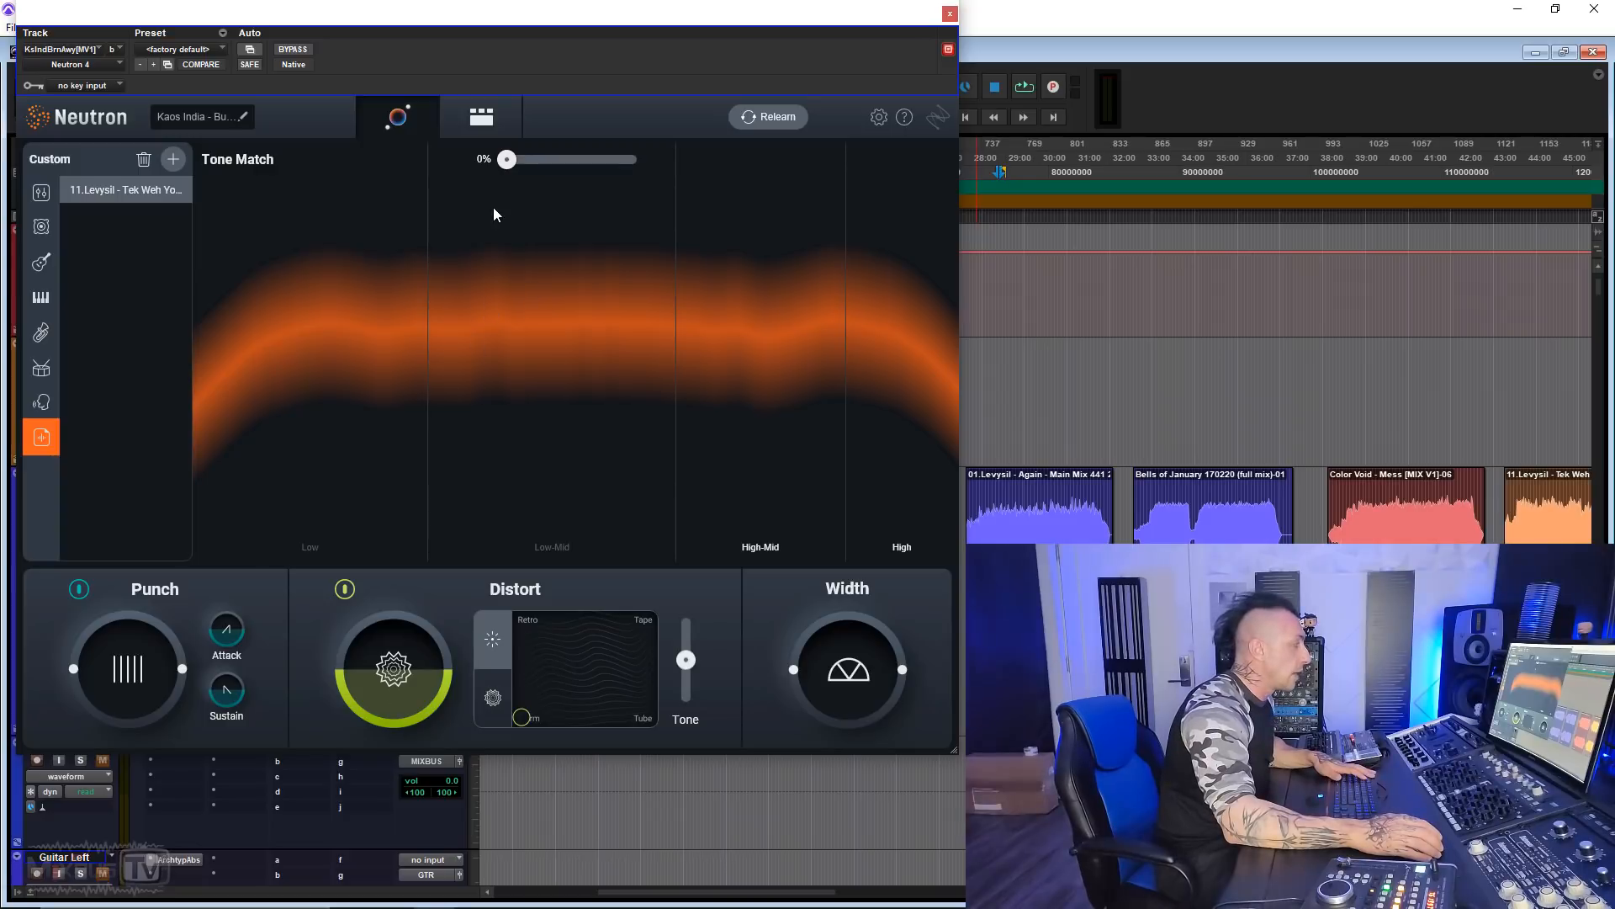
pyautogui.press('space')
pyautogui.moveTo(511, 165); pyautogui.dragTo(547, 160)
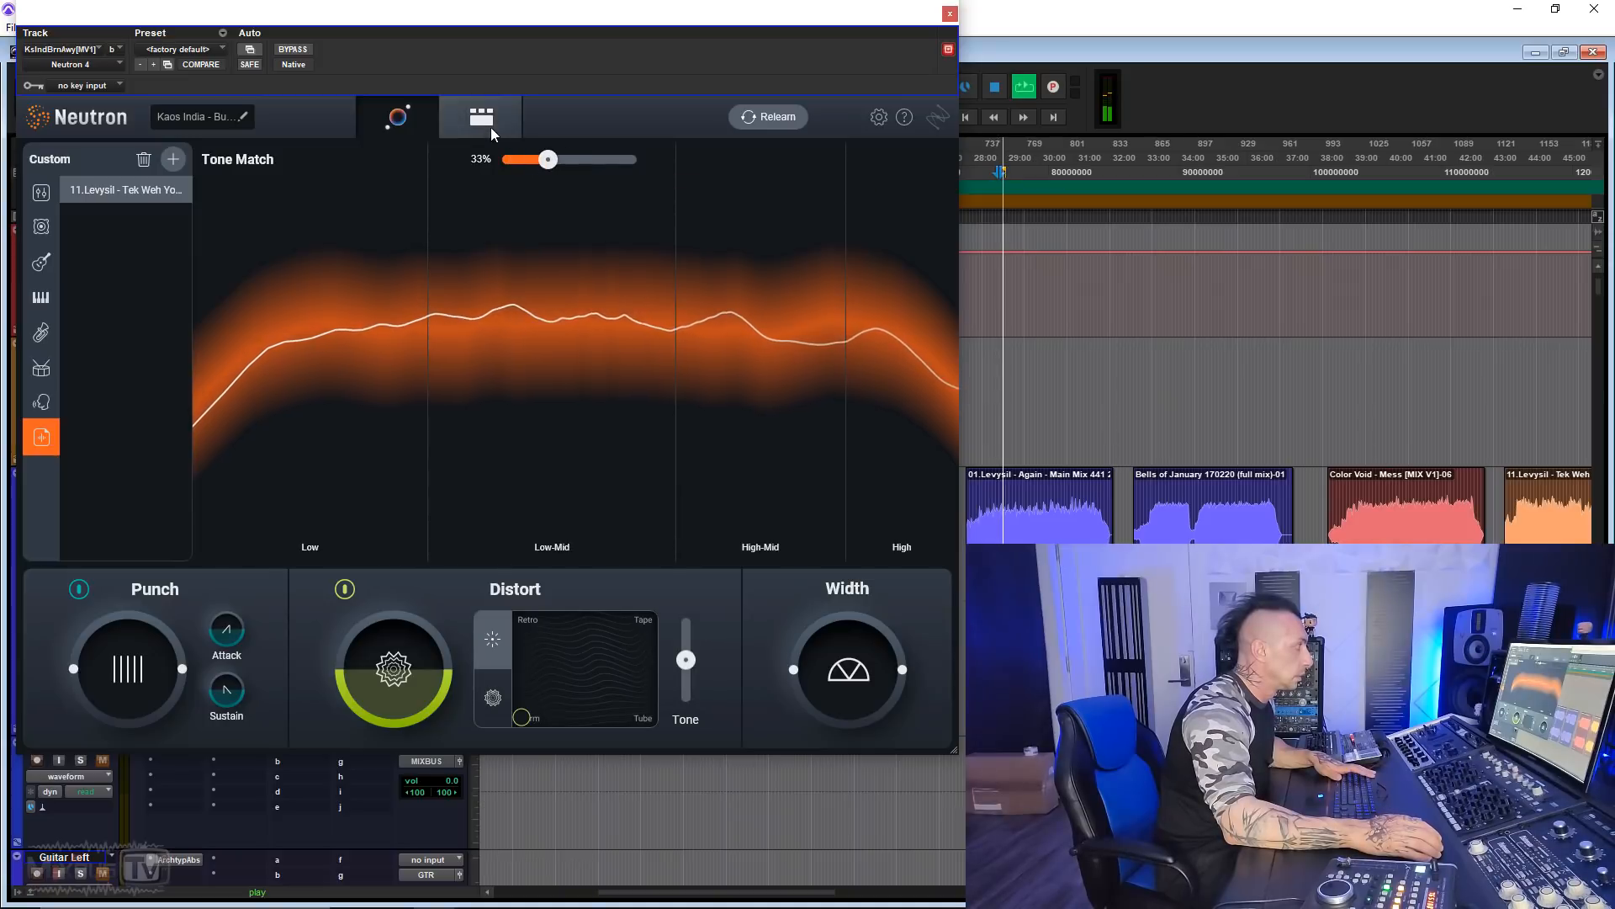
# Examine the Sculptor, Compressor 1, Compressor 2 and Exciter settings the Assistant built for the custom target.
pyautogui.click(491, 128)
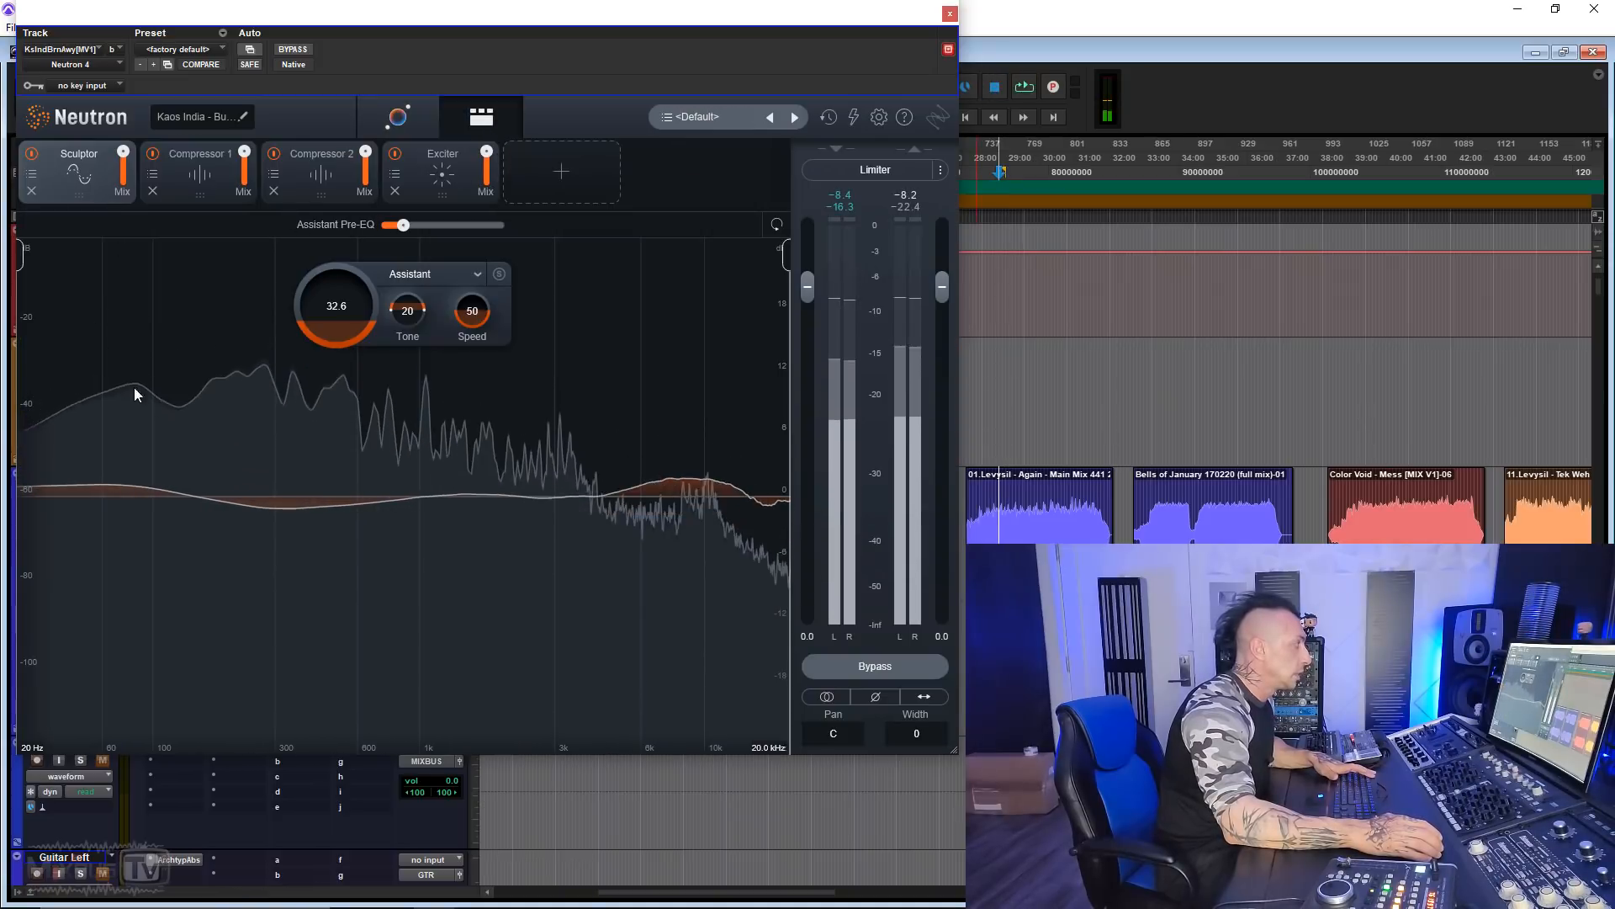
pyautogui.press('space')
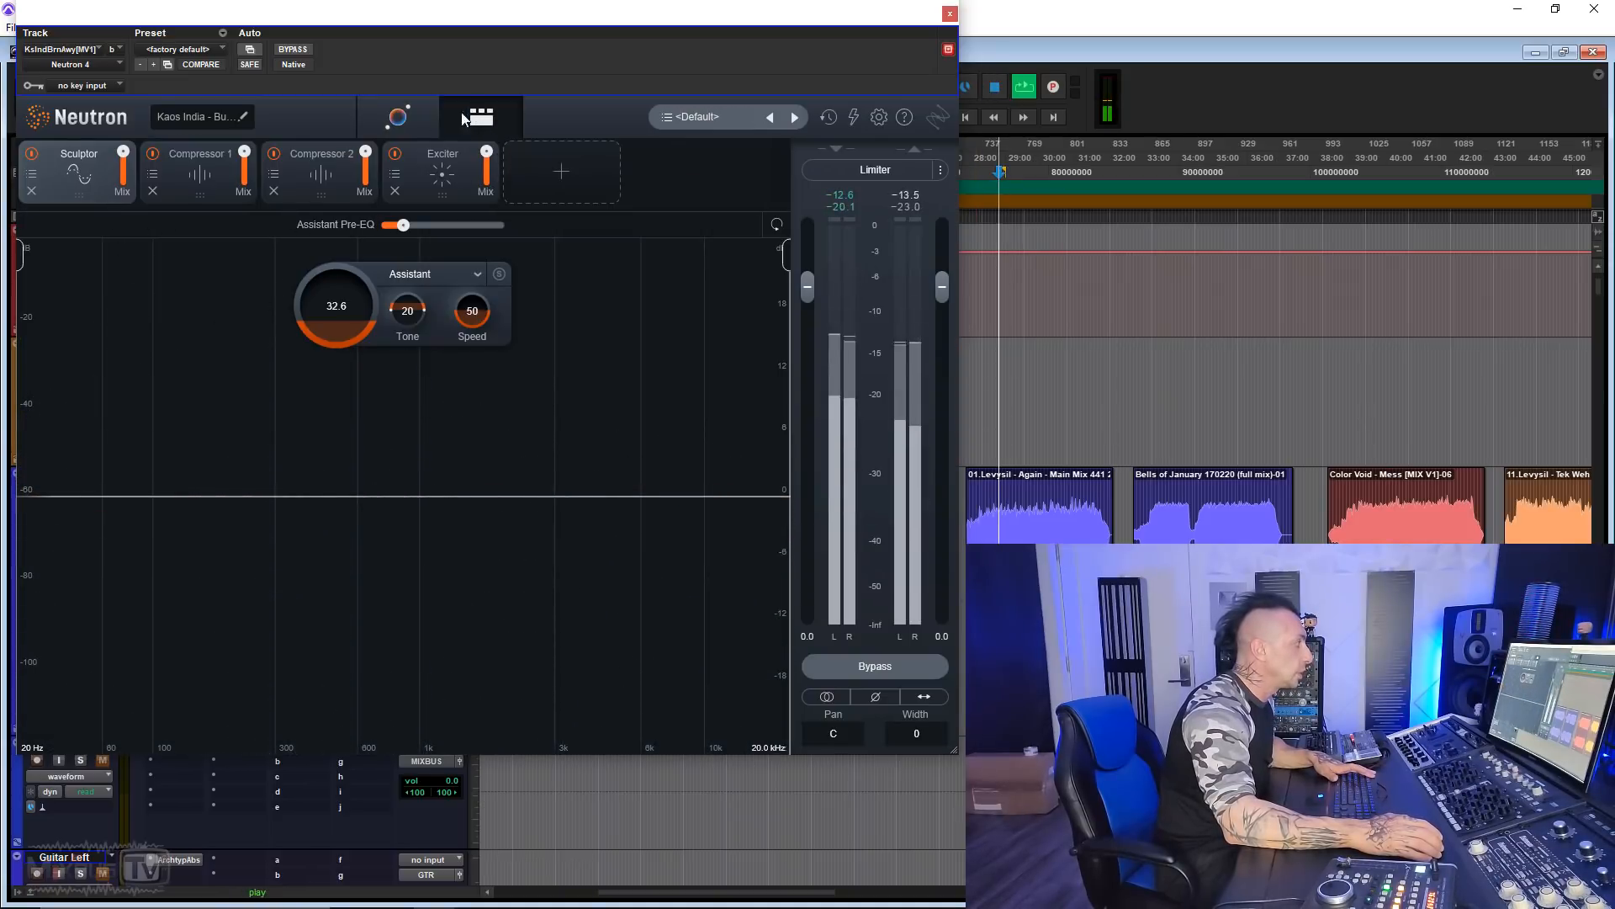
pyautogui.click(195, 163)
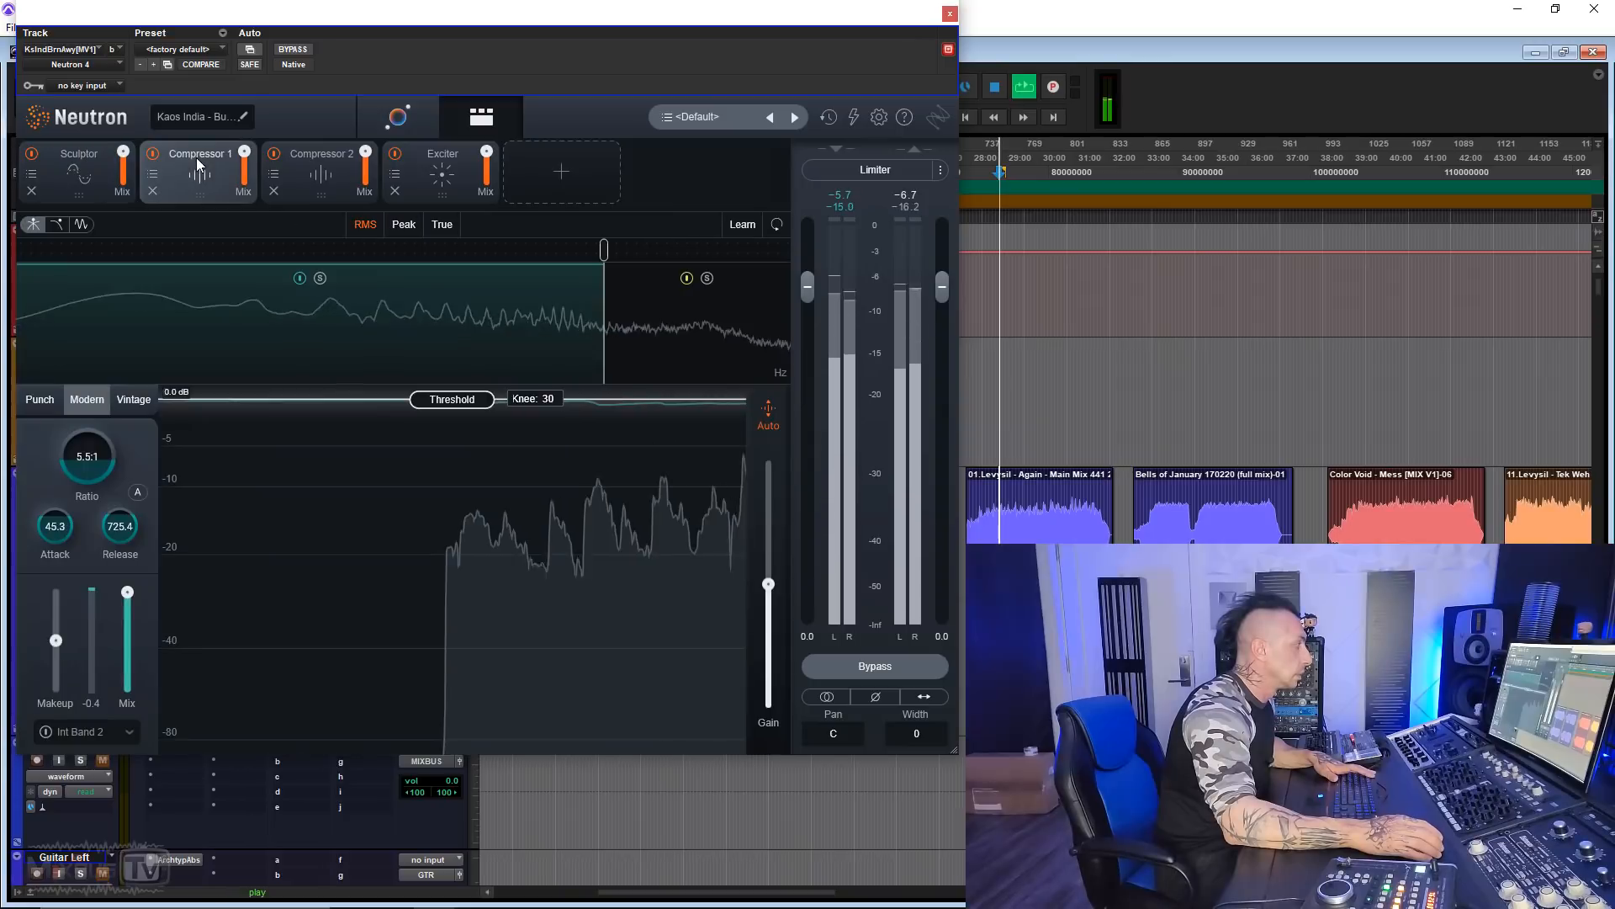
pyautogui.click(296, 164)
pyautogui.click(427, 162)
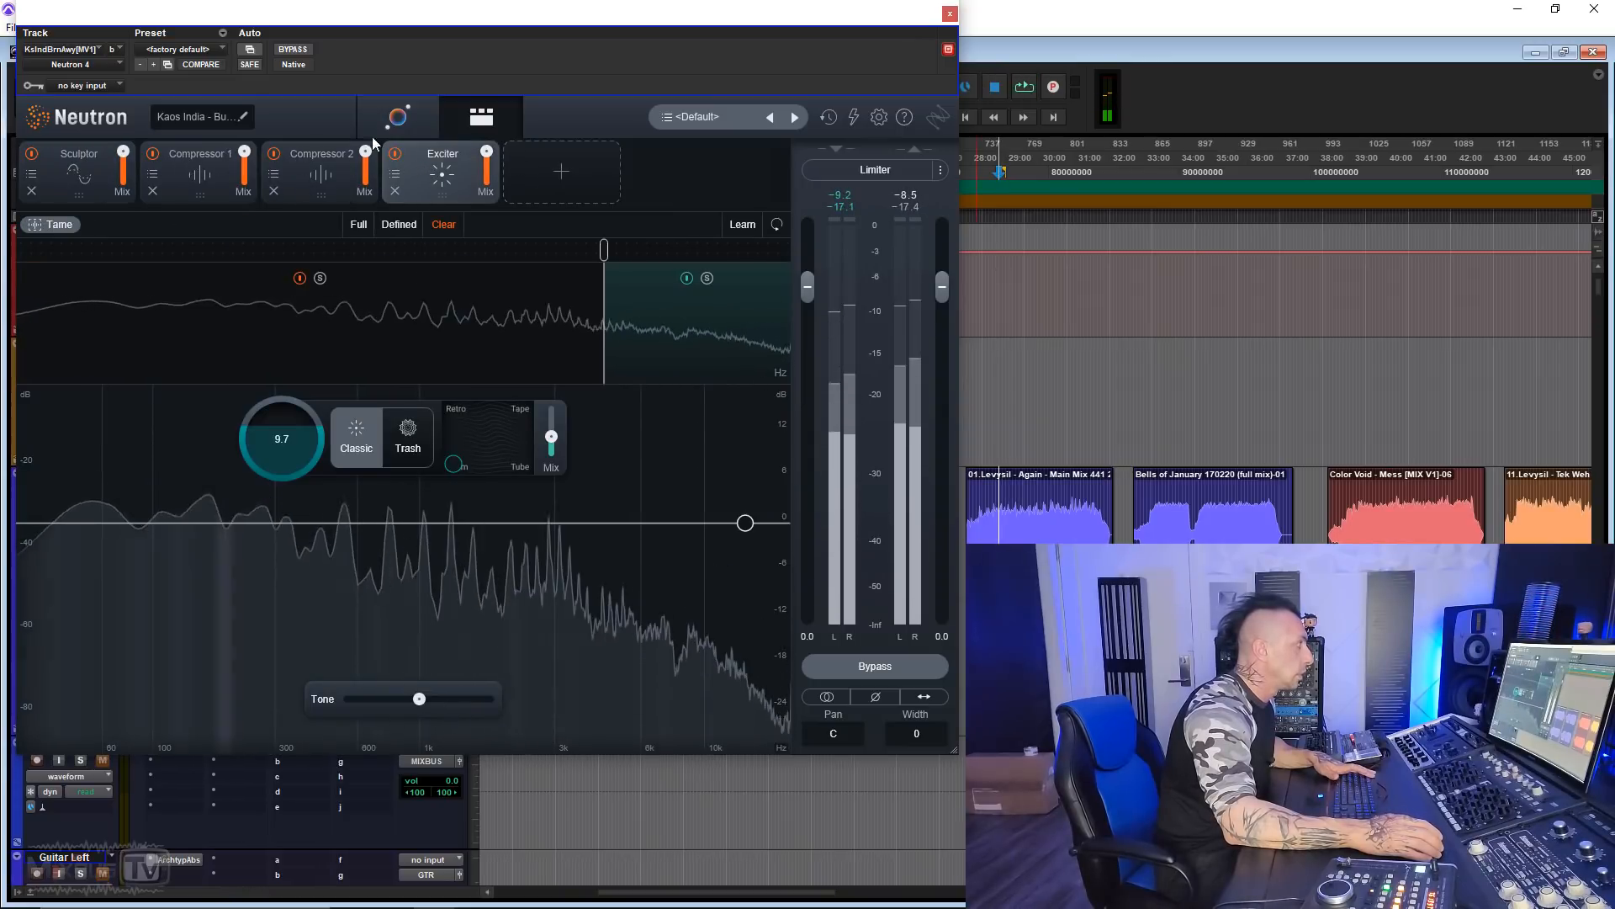
# Set the Assistant's Tone Match to 100% for the custom target during playback.
pyautogui.click(398, 116)
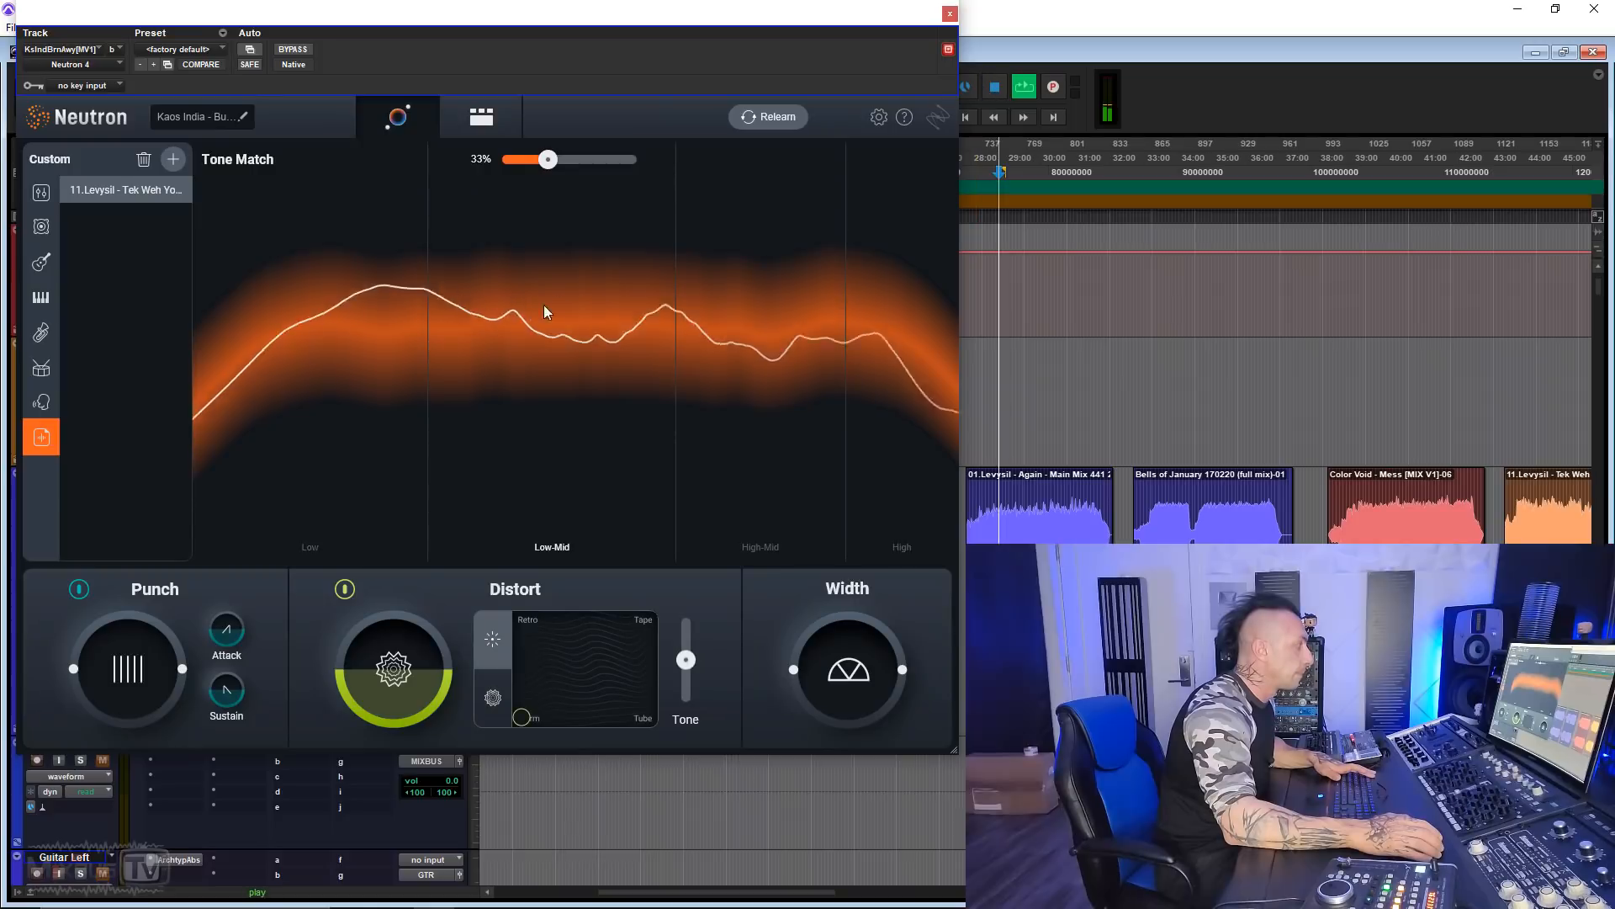
pyautogui.moveTo(548, 160); pyautogui.dragTo(646, 168)
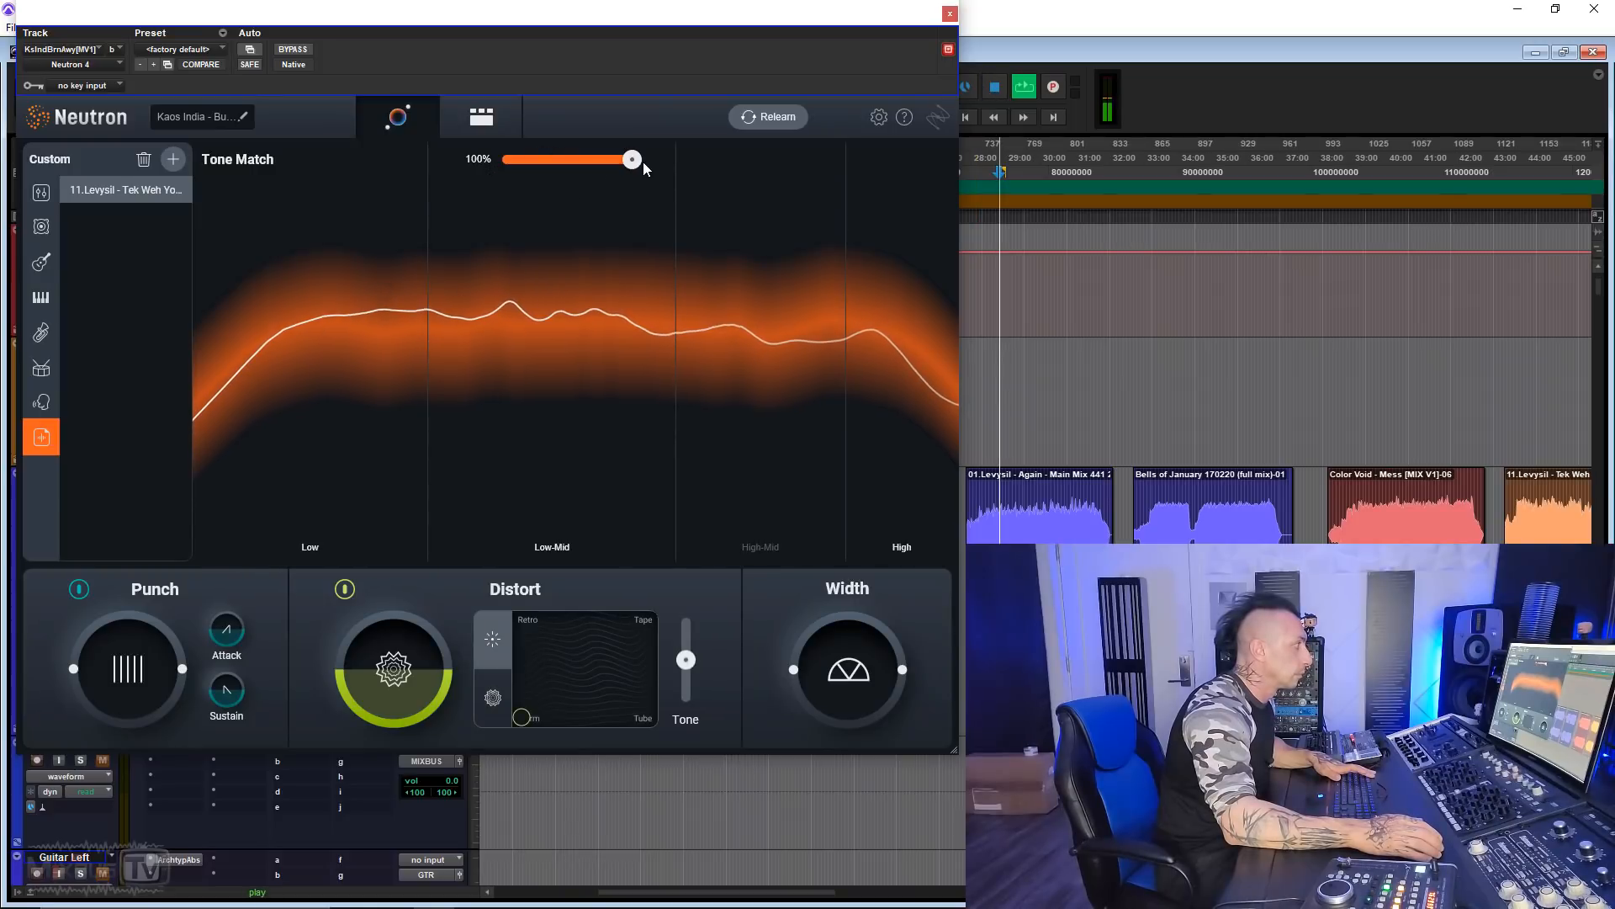